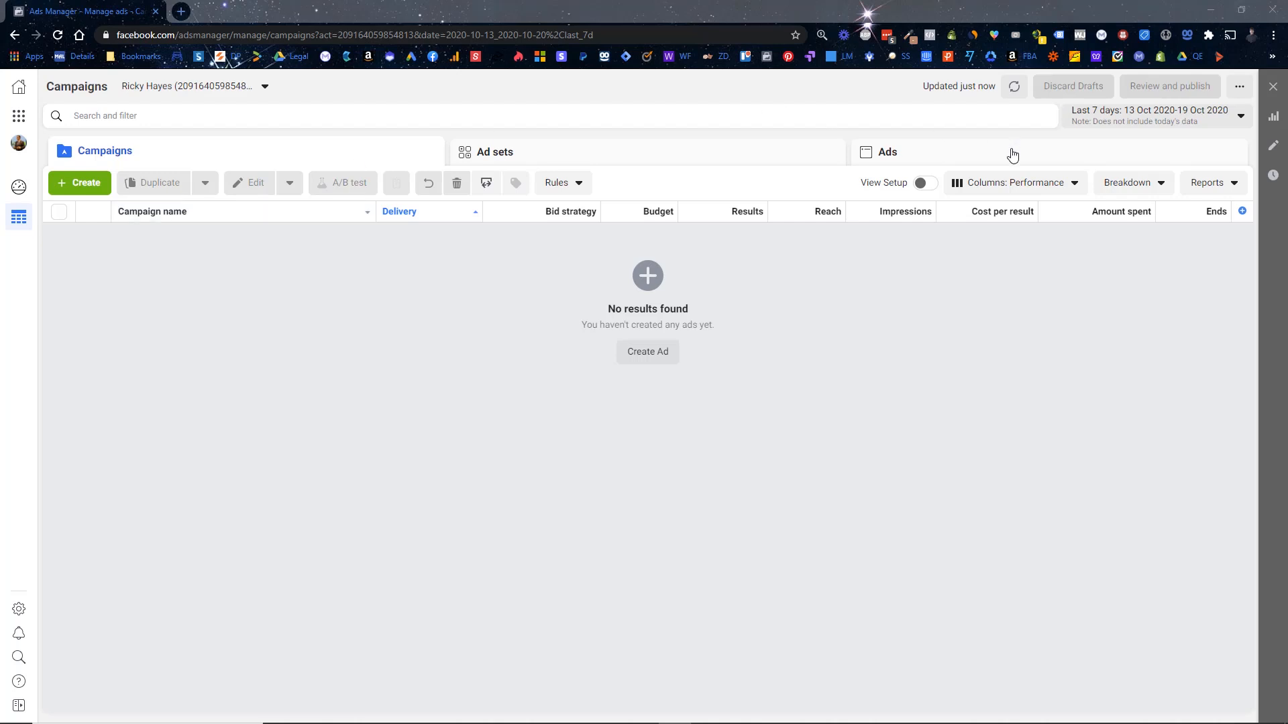
# Customise the campaign table columns by adding Cost per unique link click and Unique CTR (link click-through rate).
pyautogui.click(1037, 189)
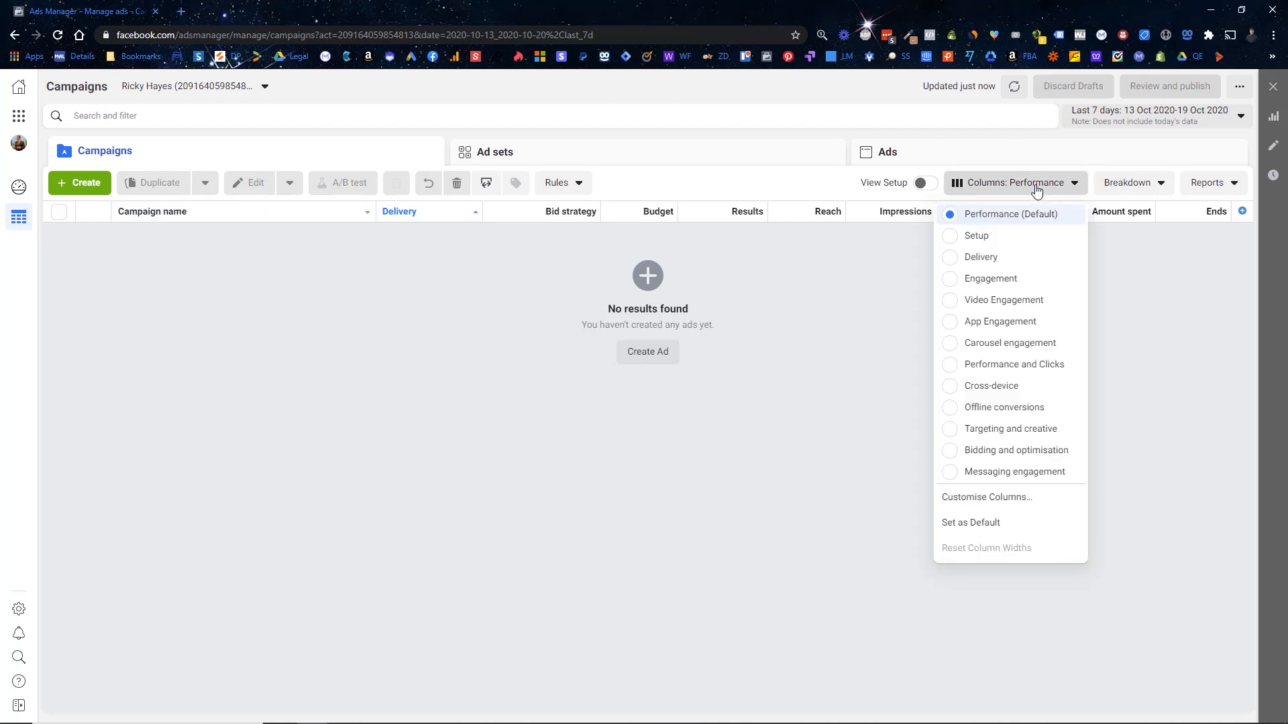
pyautogui.click(997, 510)
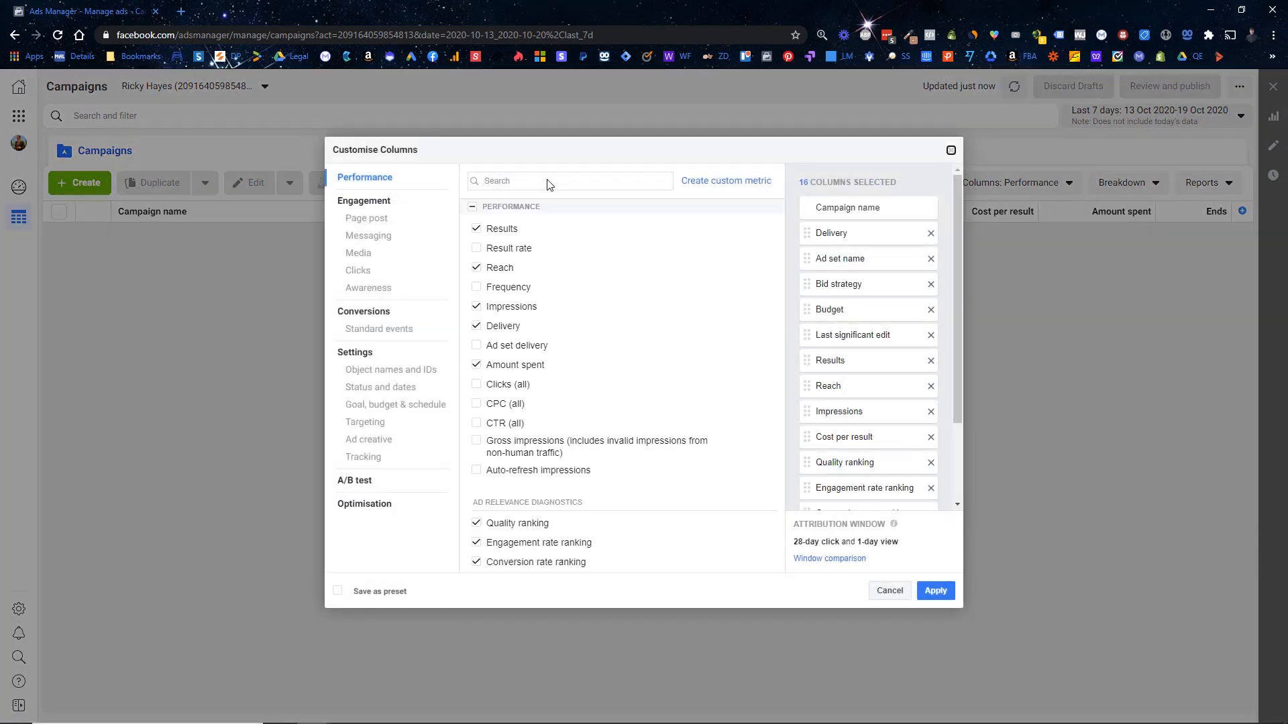
pyautogui.scroll(-10, 594, 302)
pyautogui.scroll(10, 590, 295)
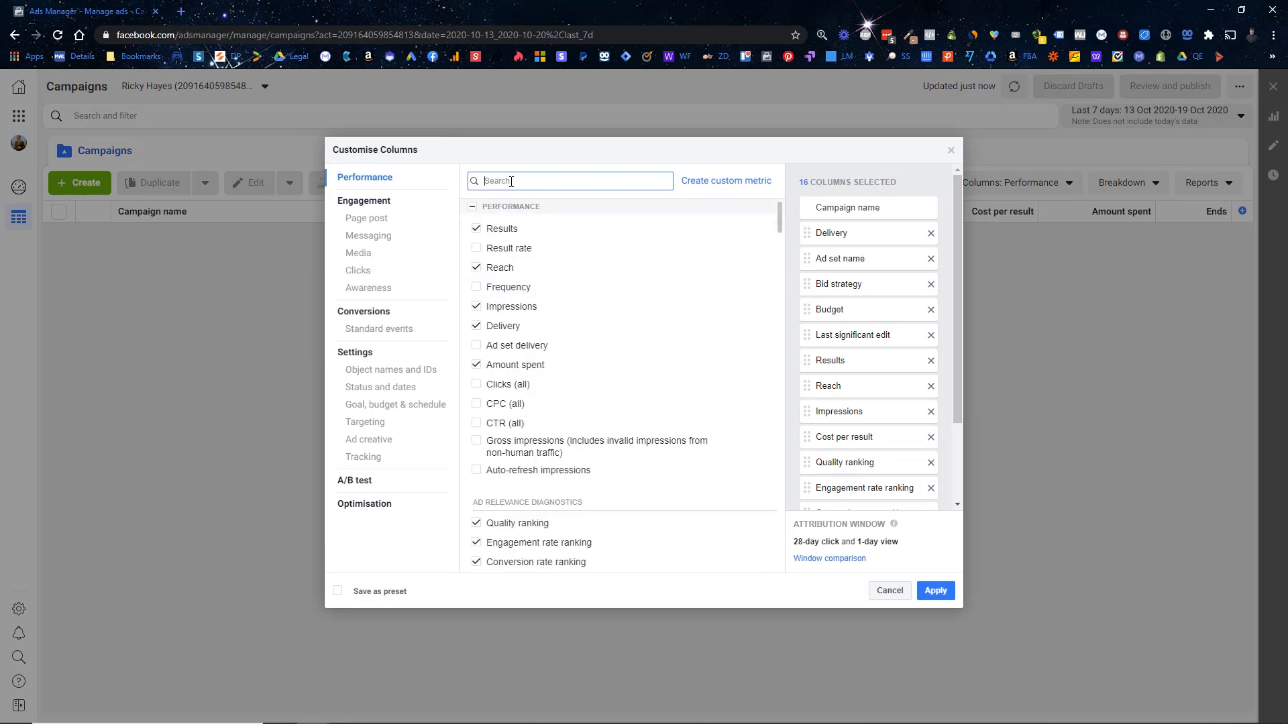
pyautogui.write('cpc')
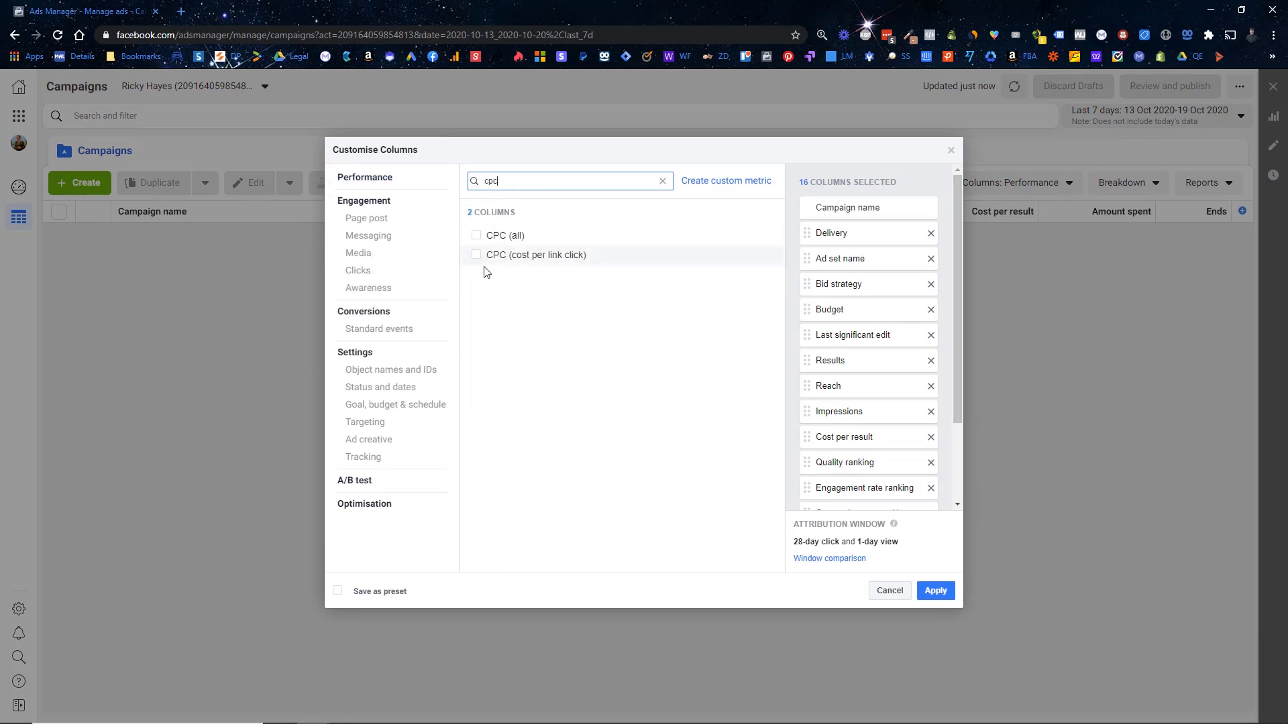
pyautogui.doubleClick(501, 182)
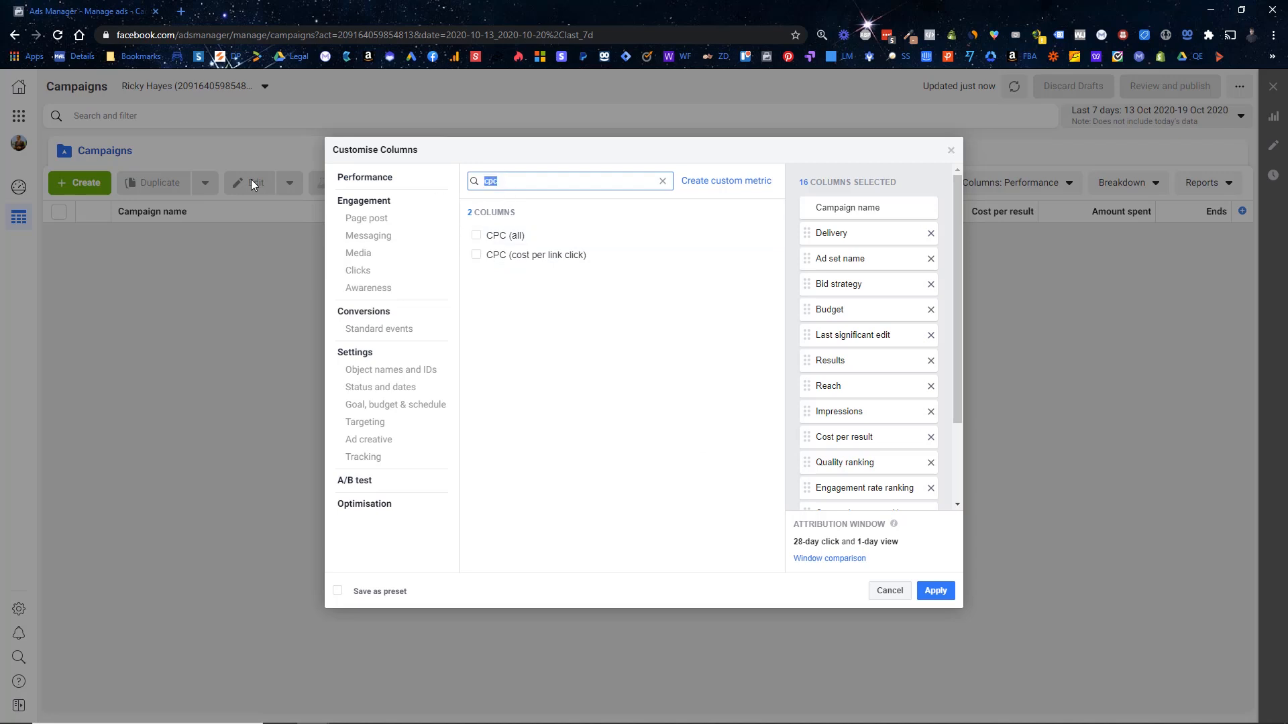
pyautogui.write('unique')
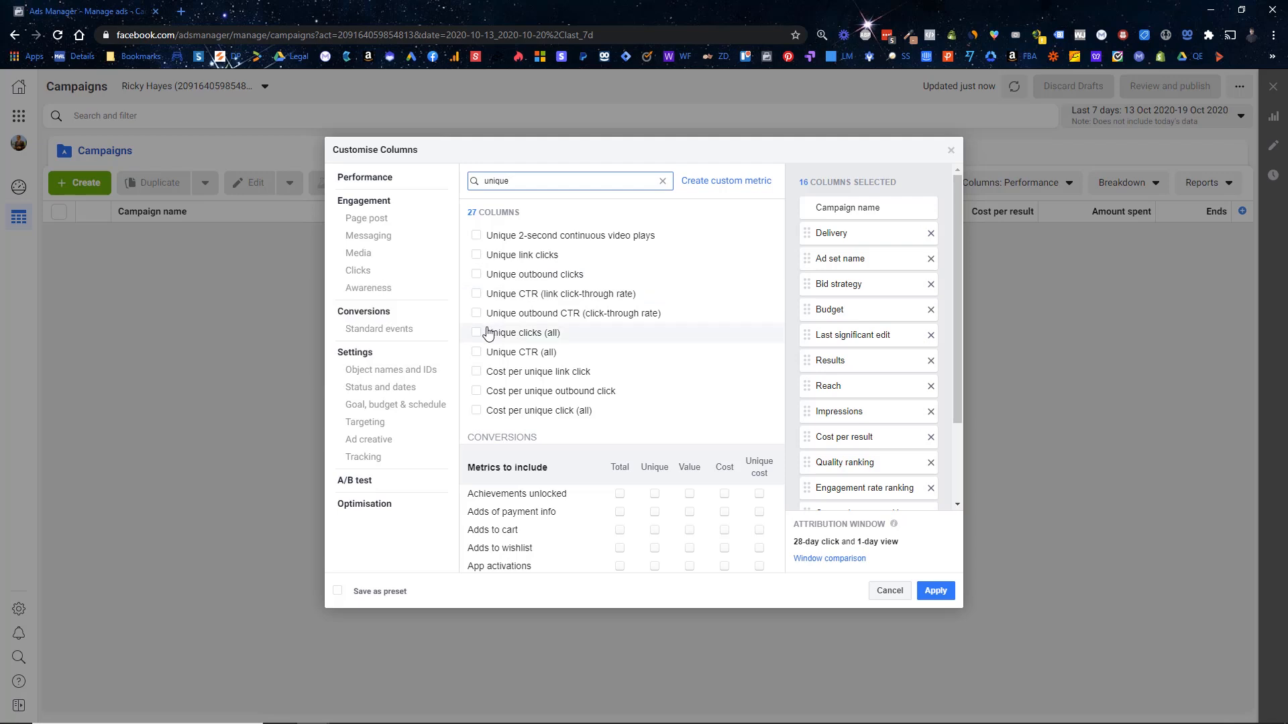
pyautogui.click(479, 378)
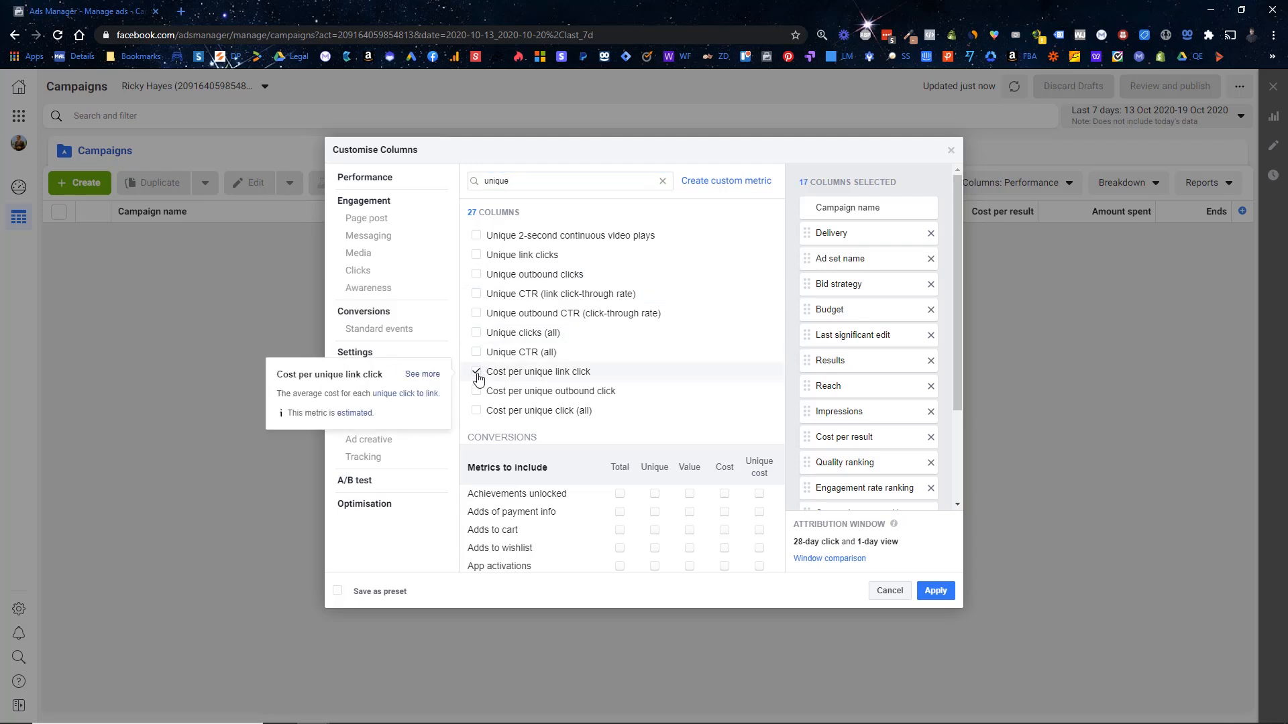
pyautogui.click(477, 294)
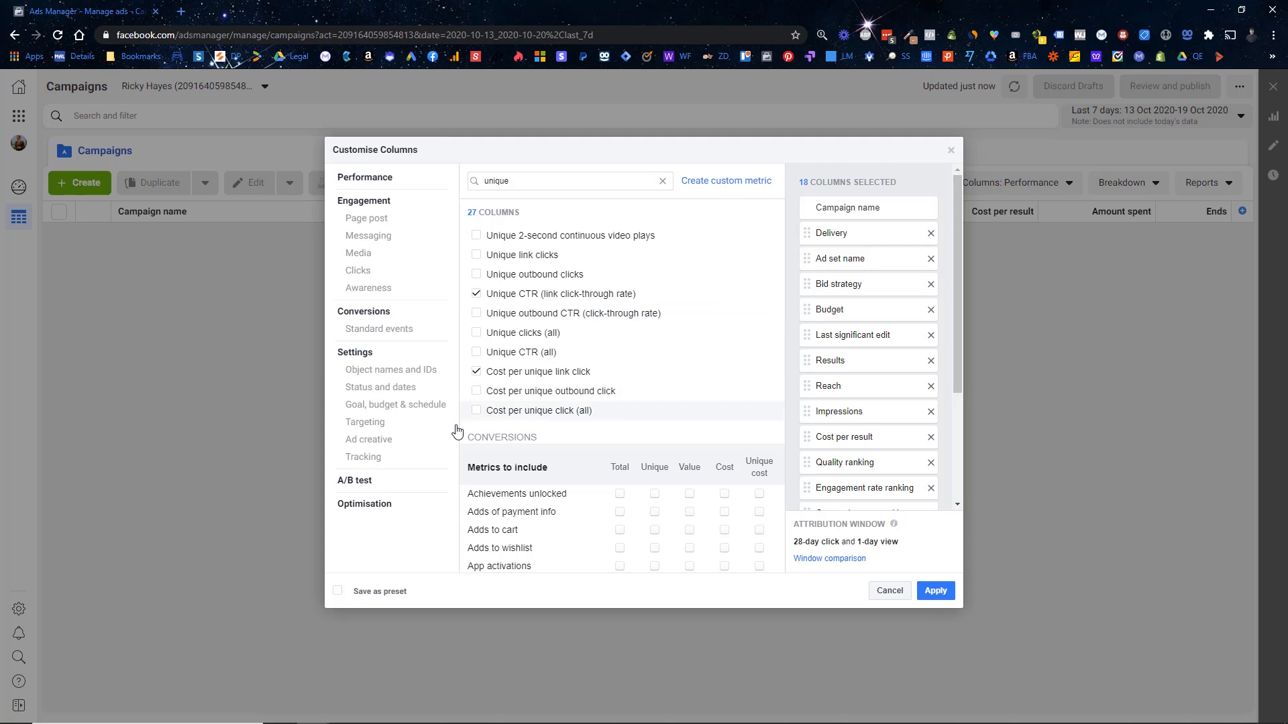
# Add the unique metrics for adds to cart, adds of payment info and checkouts initiated to the selected columns.
pyautogui.doubleClick(496, 181)
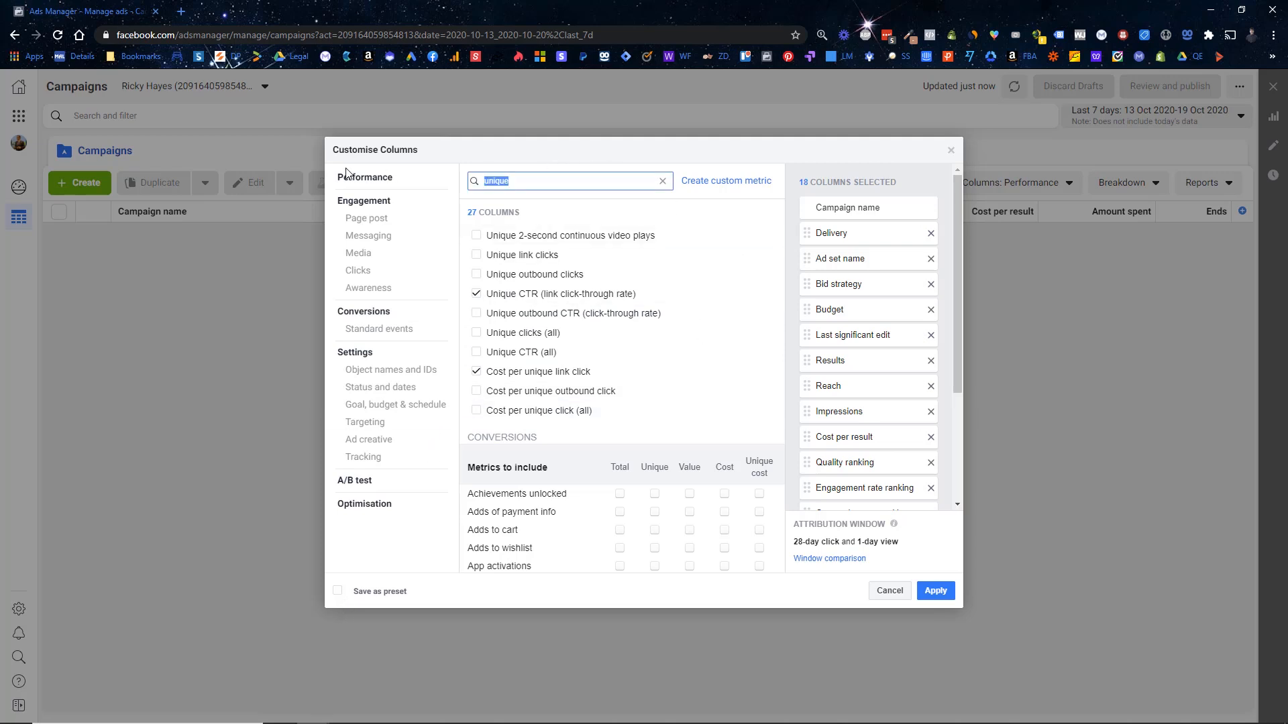
pyautogui.write('add')
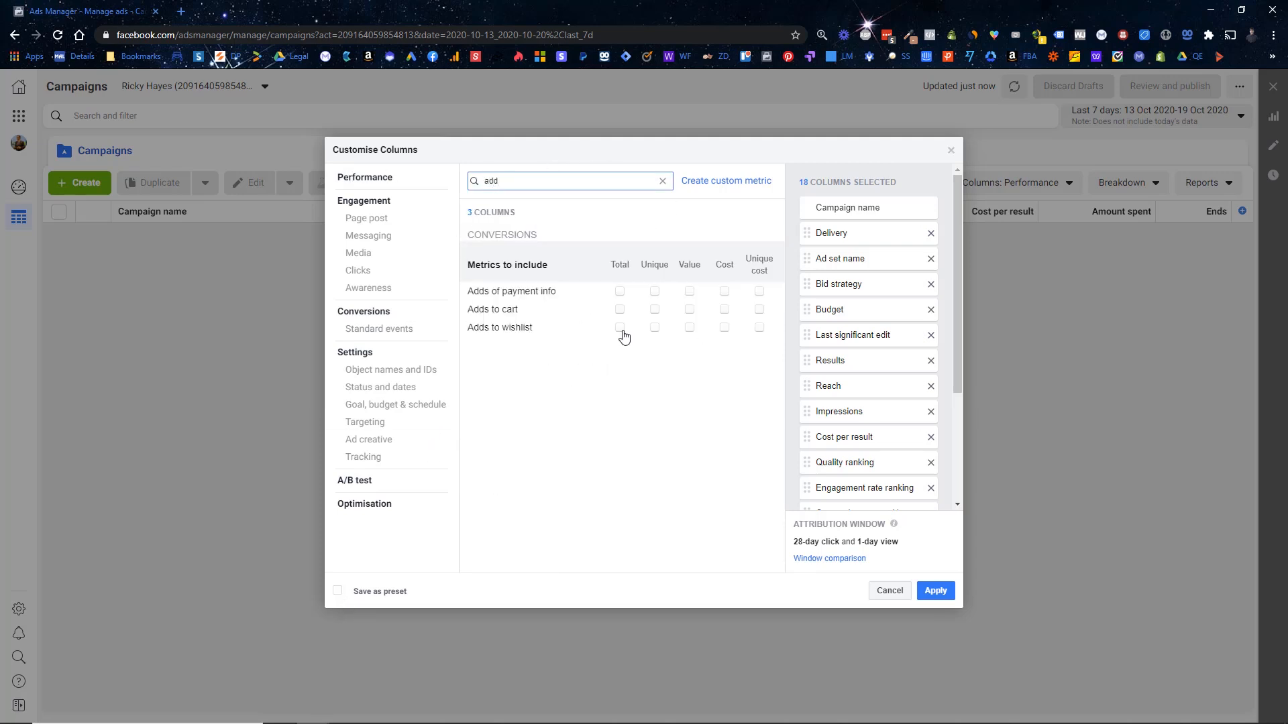
pyautogui.click(656, 311)
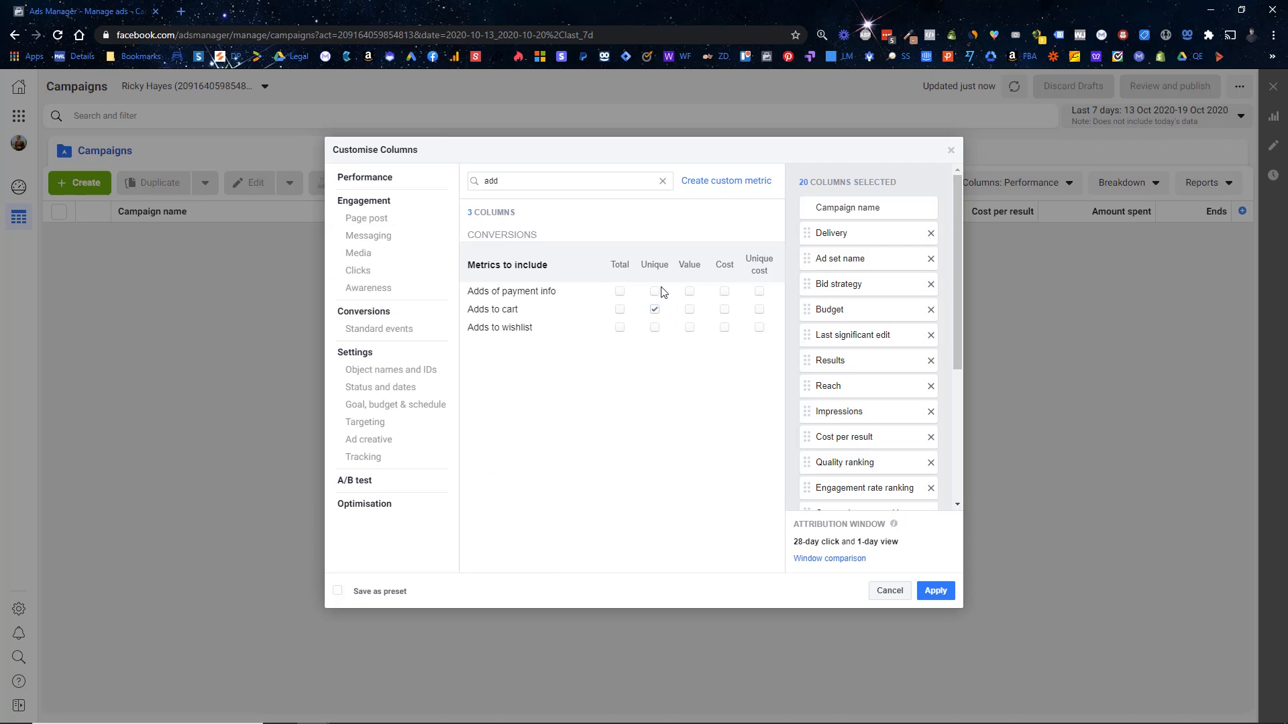
pyautogui.click(654, 293)
pyautogui.doubleClick(496, 181)
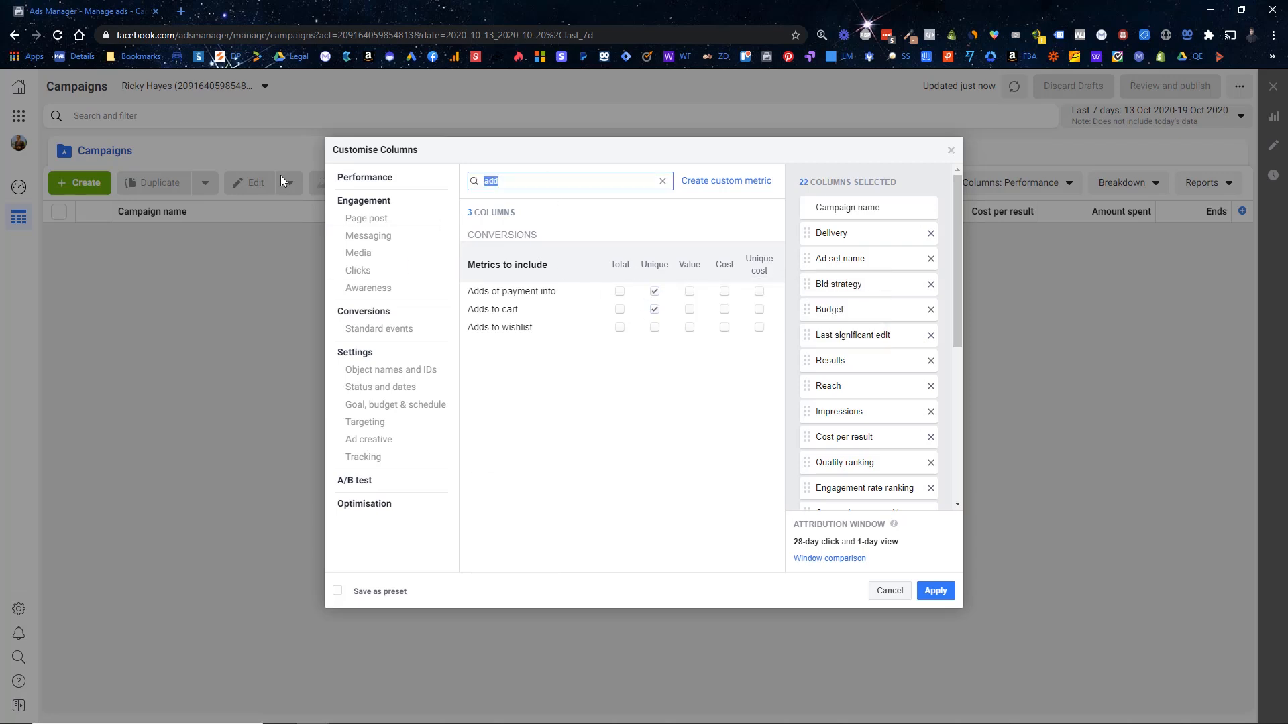
pyautogui.write('ini')
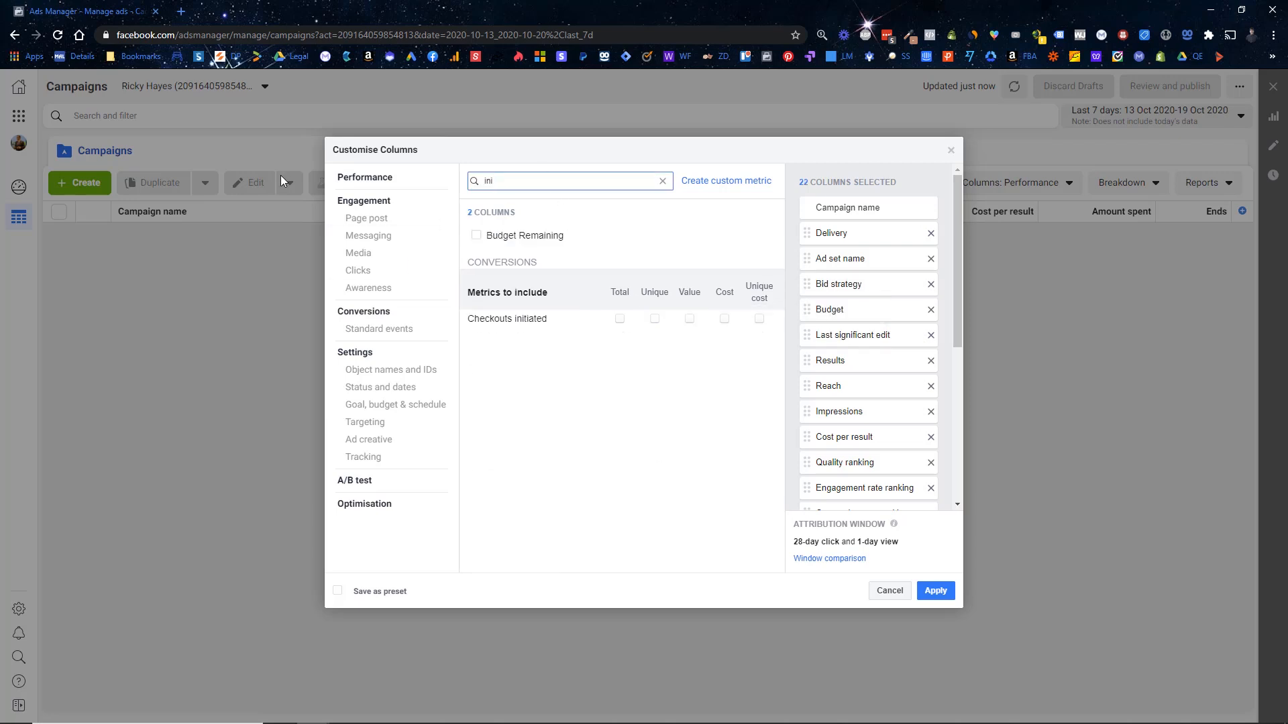
pyautogui.click(655, 319)
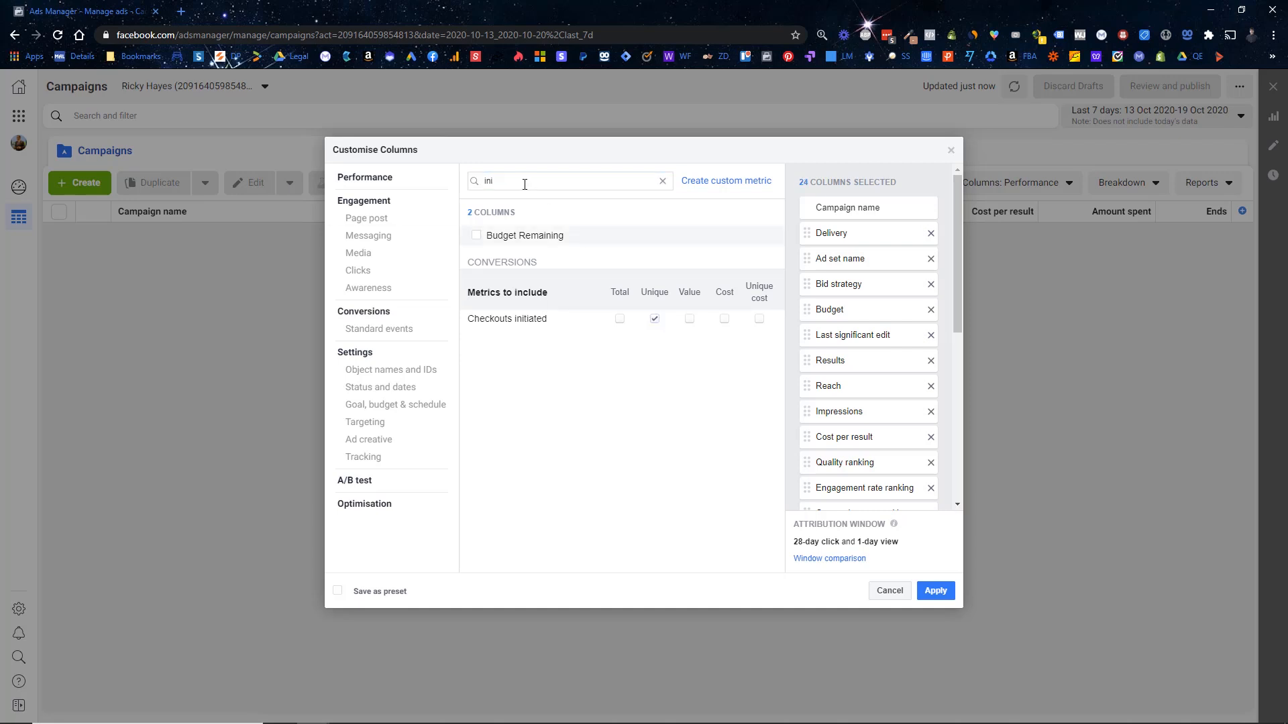
# Add the unique Purchases metric and the total Purchase ROAS (return on ad spend) metric to the selected columns.
pyautogui.doubleClick(524, 184)
pyautogui.write('pur')
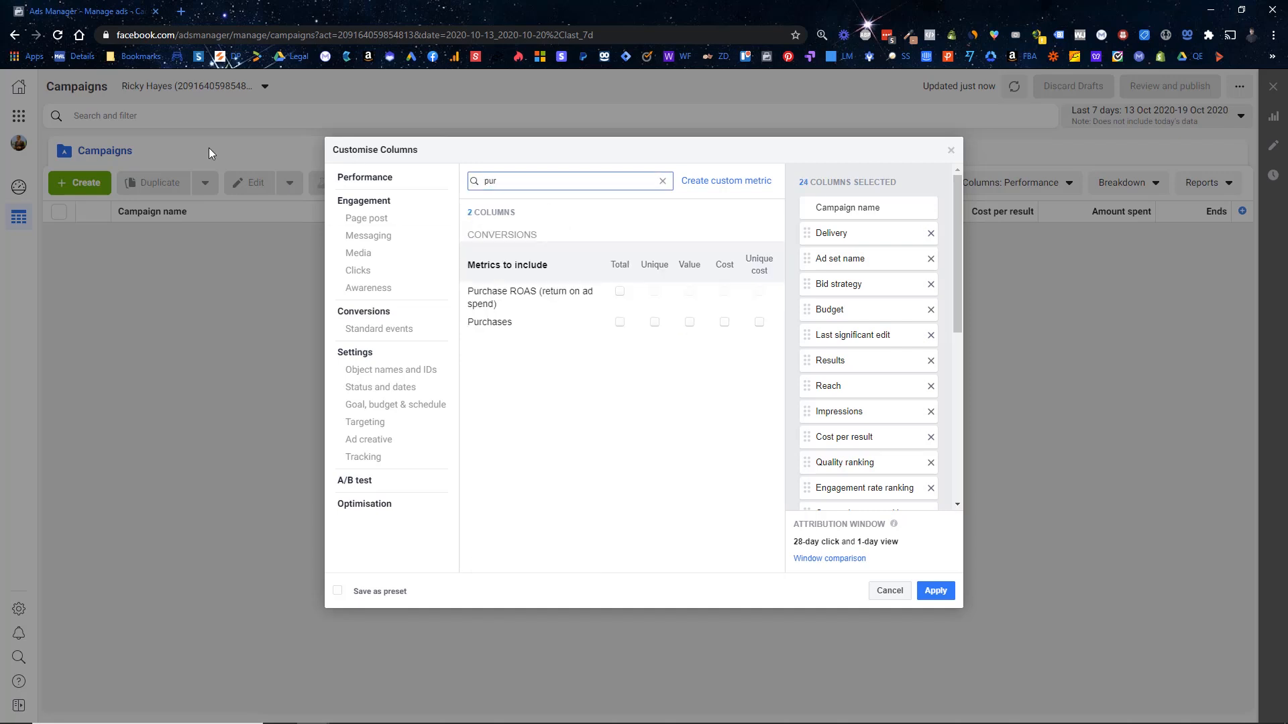
pyautogui.click(656, 322)
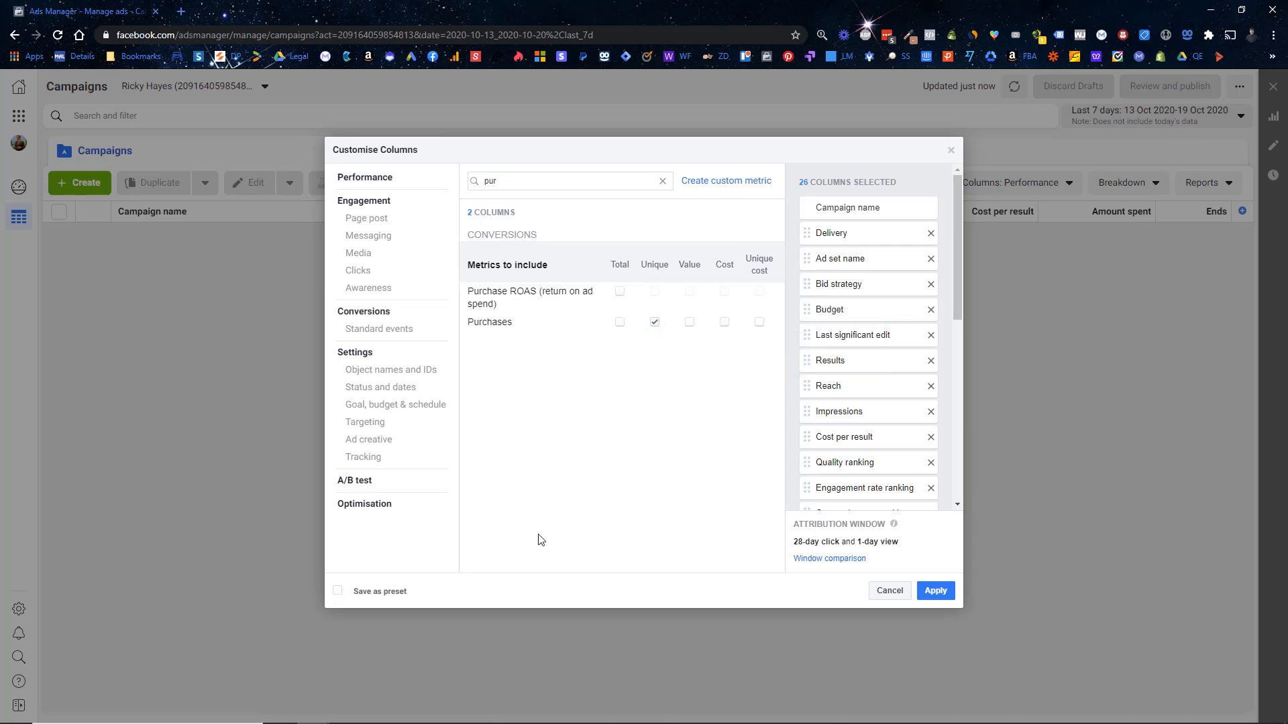
pyautogui.click(618, 292)
# Exclude the mobile app sub-metrics under purchases, purchase ROAS, checkouts initiated, adds of payment info and adds to cart.
pyautogui.scroll(-10, 931, 397)
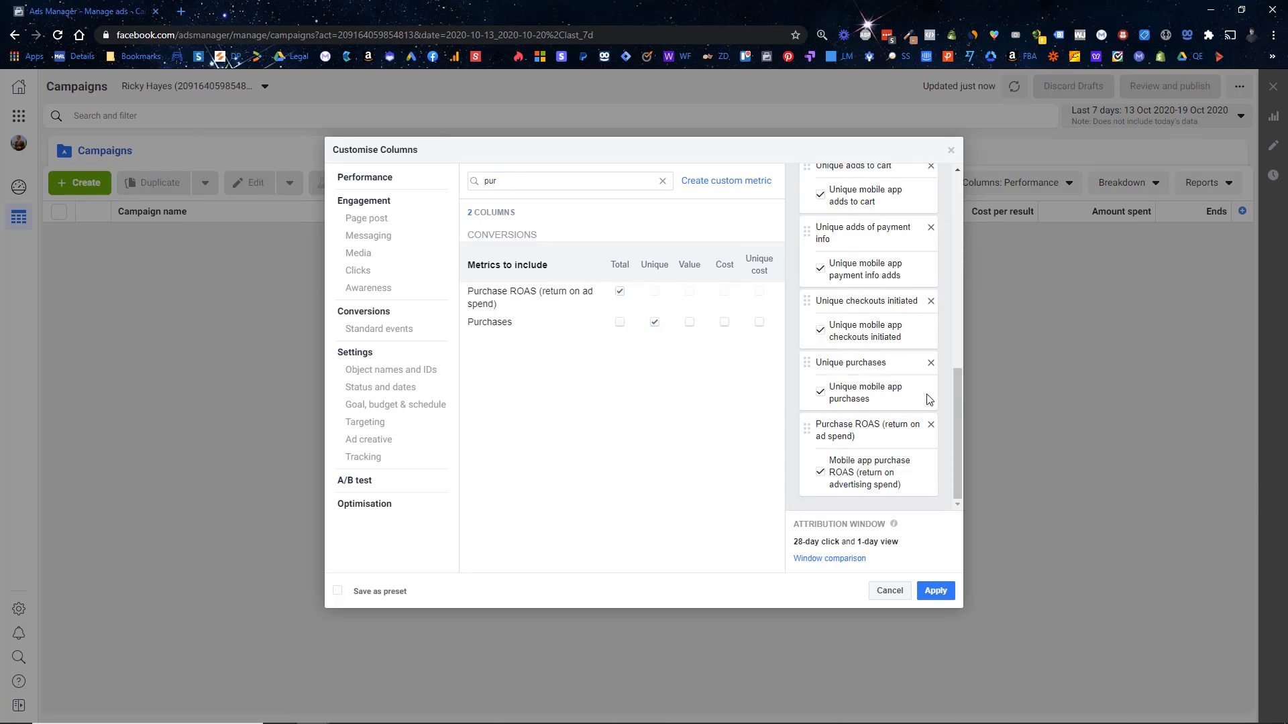
pyautogui.click(820, 393)
pyautogui.click(820, 473)
pyautogui.click(819, 332)
pyautogui.scroll(2, 821, 335)
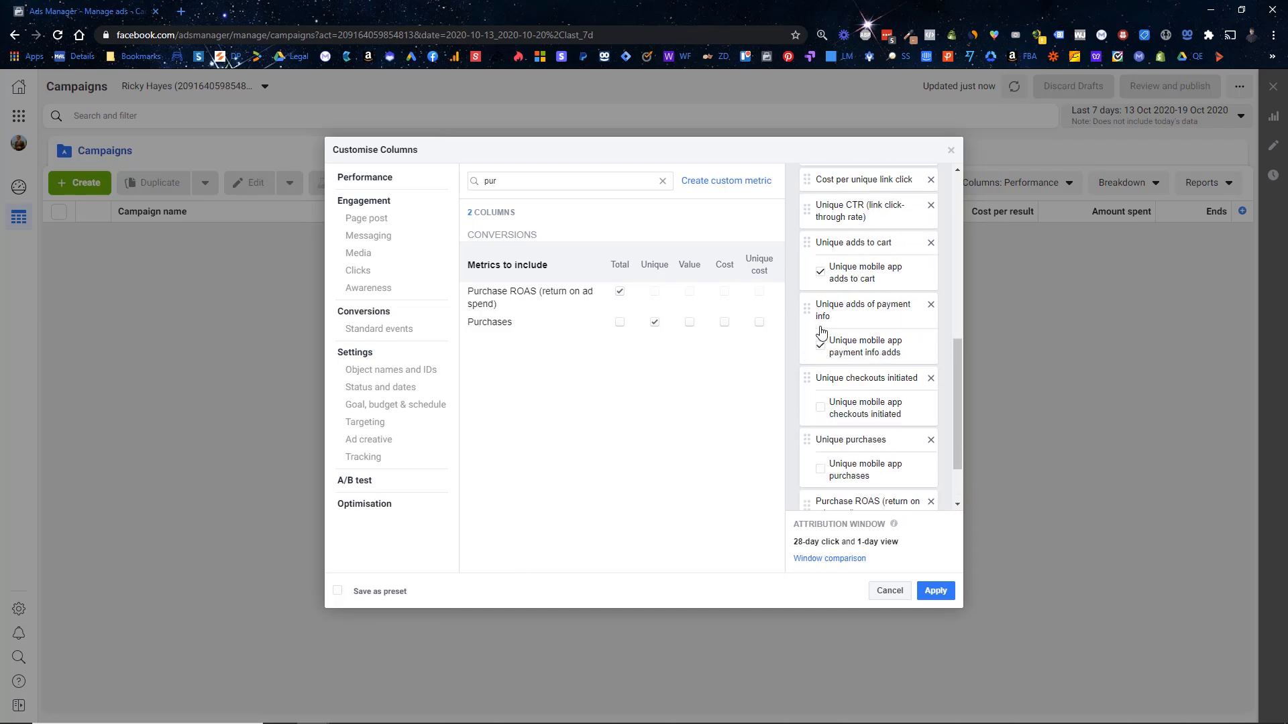
pyautogui.click(820, 403)
pyautogui.click(820, 329)
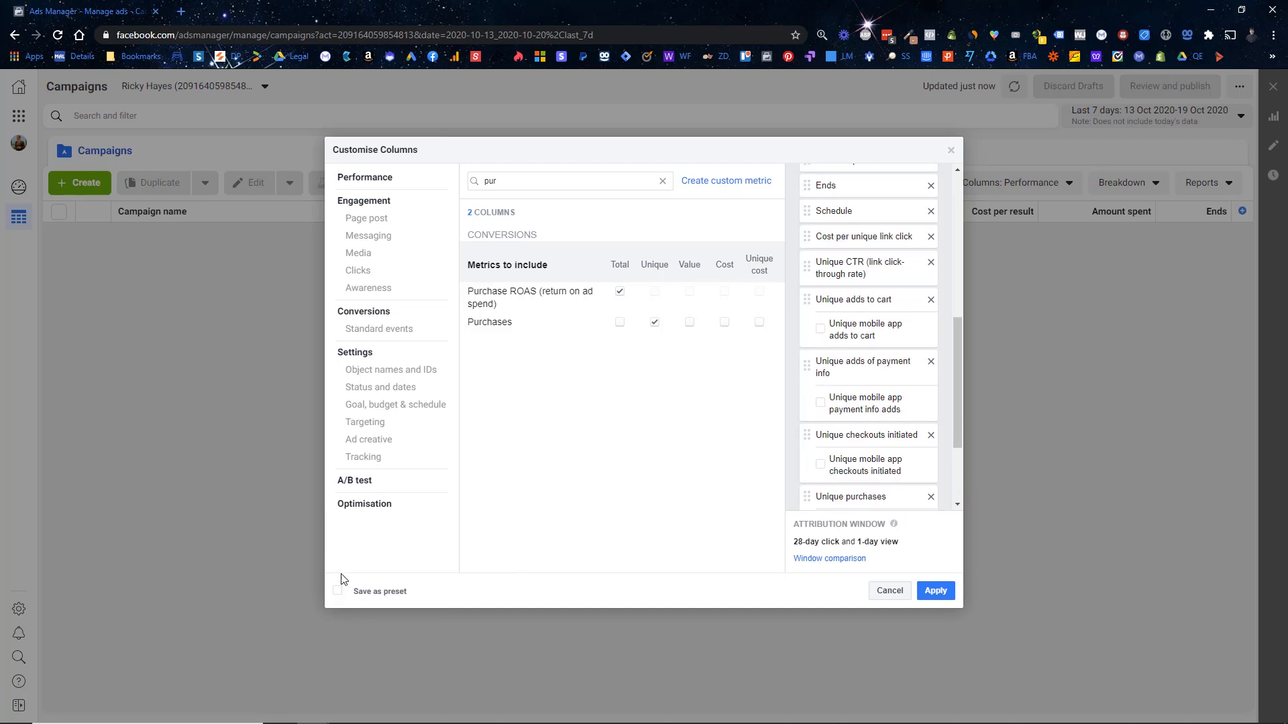
# Save the column selection as a preset named 111, apply it to the campaign table and review the added columns.
pyautogui.click(338, 590)
pyautogui.click(434, 593)
pyautogui.write('111')
pyautogui.click(940, 593)
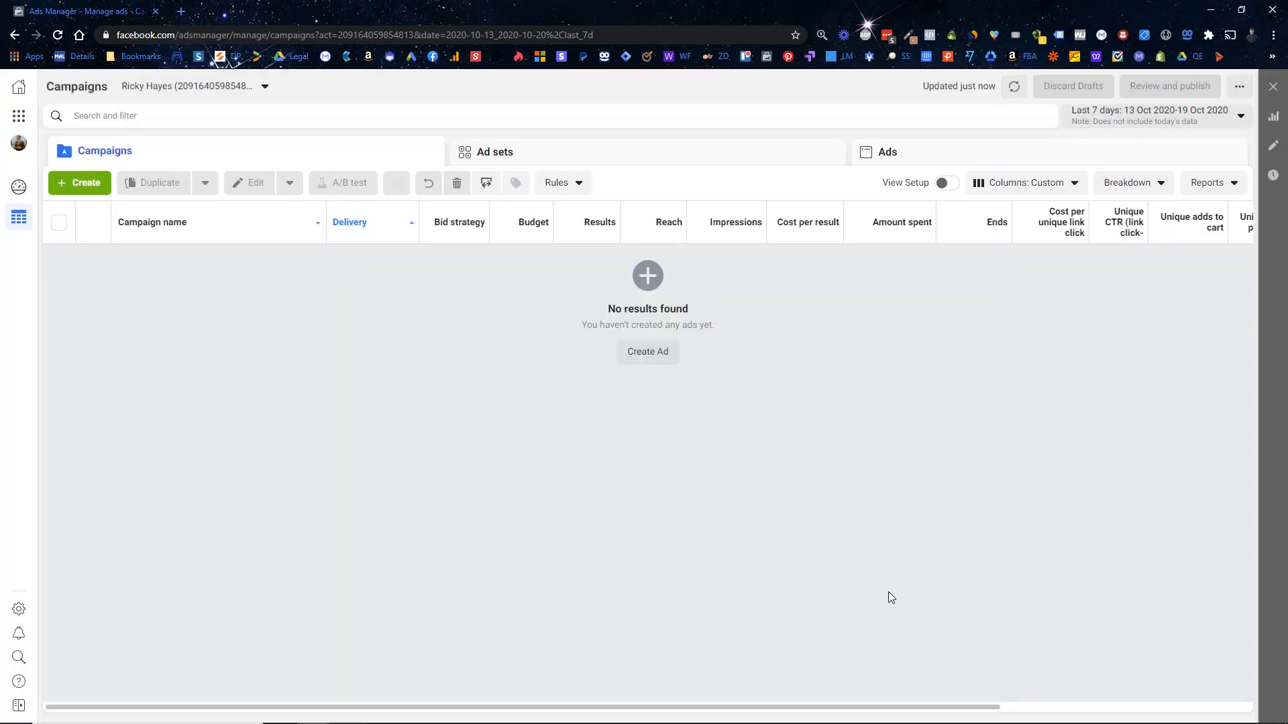
pyautogui.click(1018, 183)
pyautogui.click(724, 522)
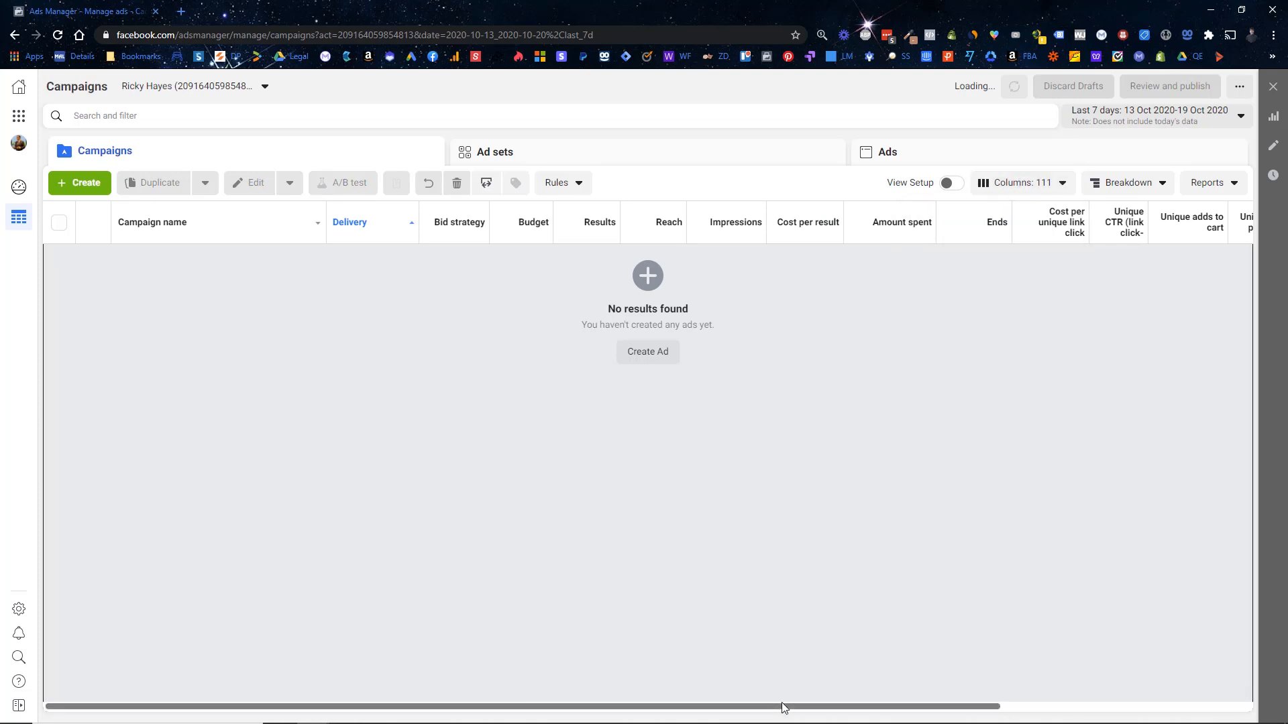
pyautogui.moveTo(782, 705); pyautogui.dragTo(1064, 709)
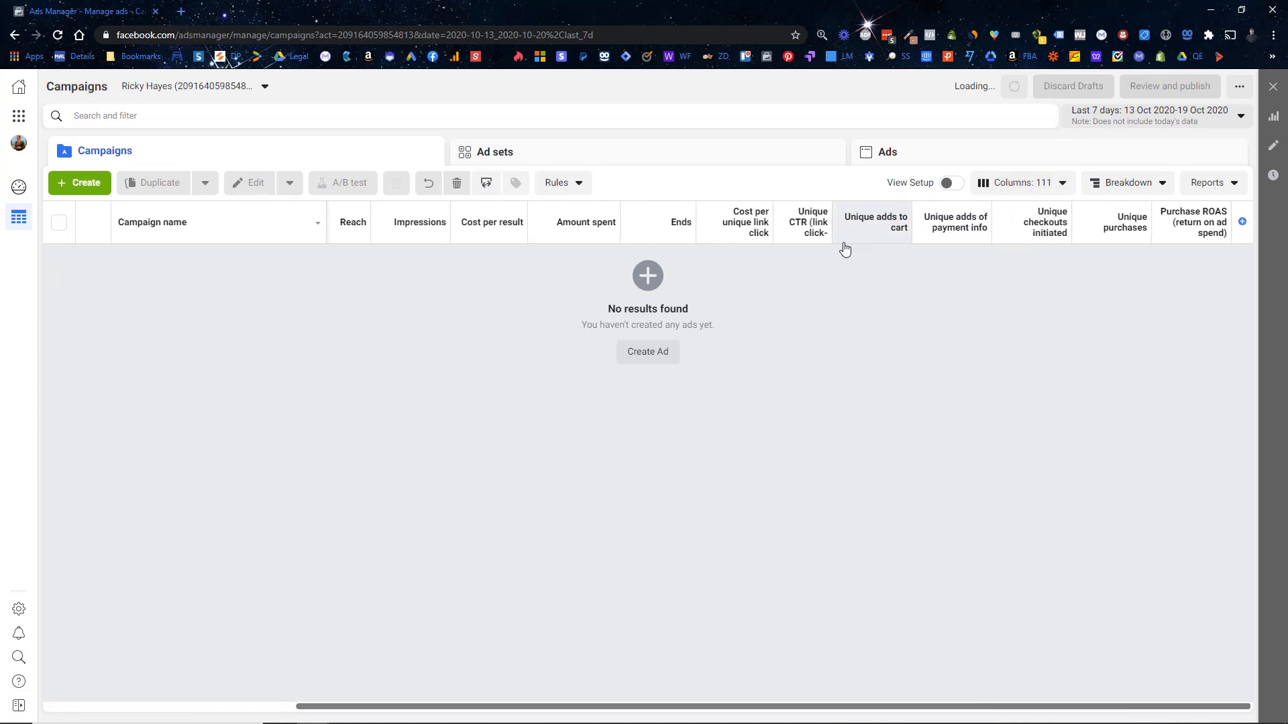
pyautogui.moveTo(750, 232)
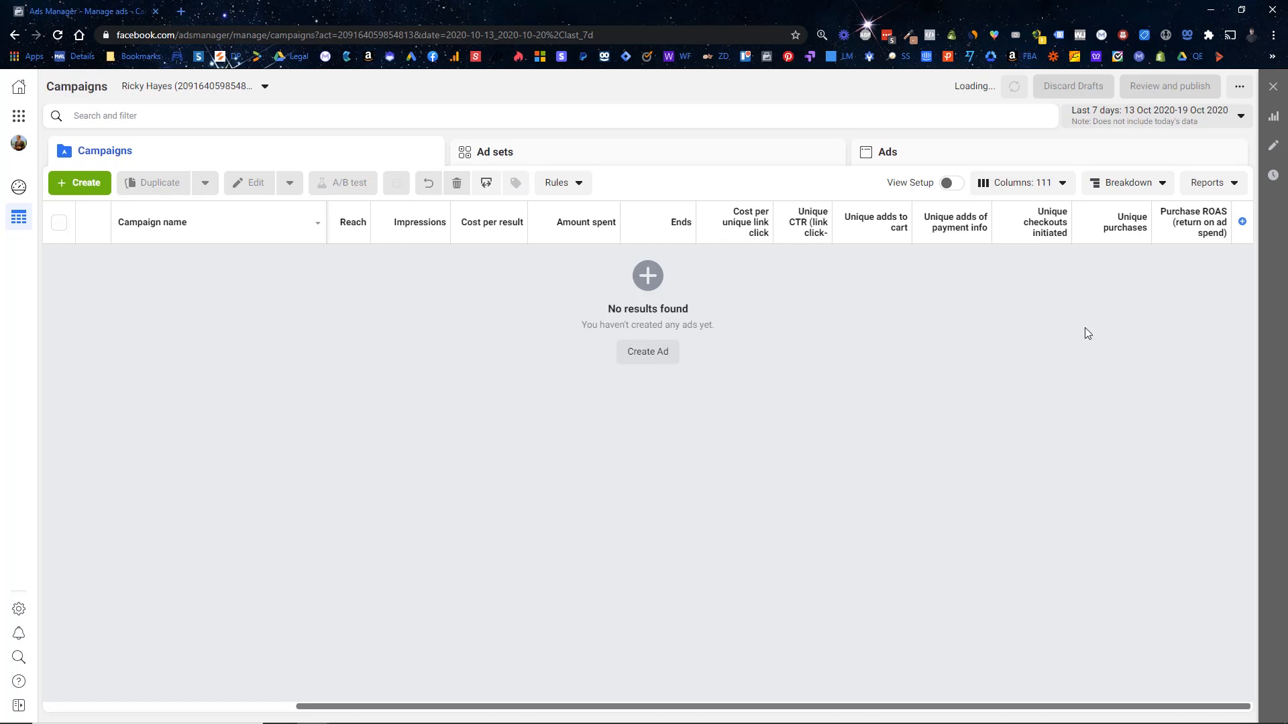
# Create a new campaign with the Conversions objective.
pyautogui.click(79, 183)
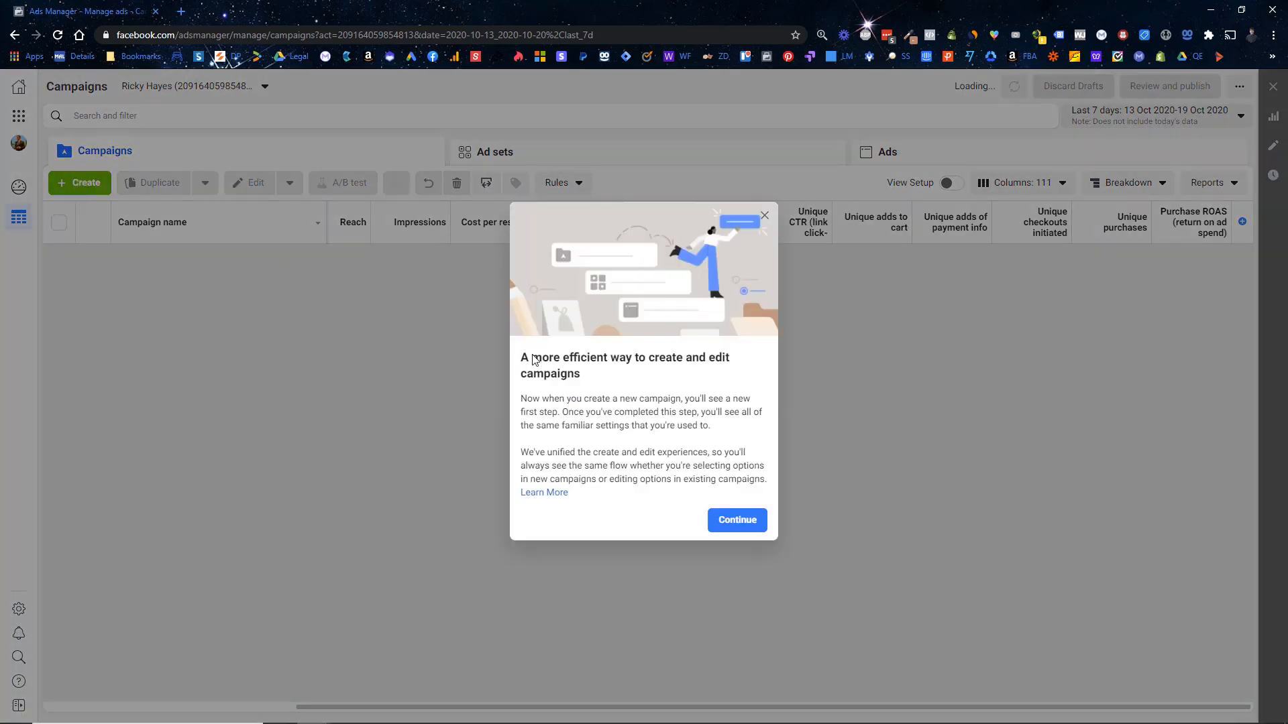
pyautogui.click(737, 520)
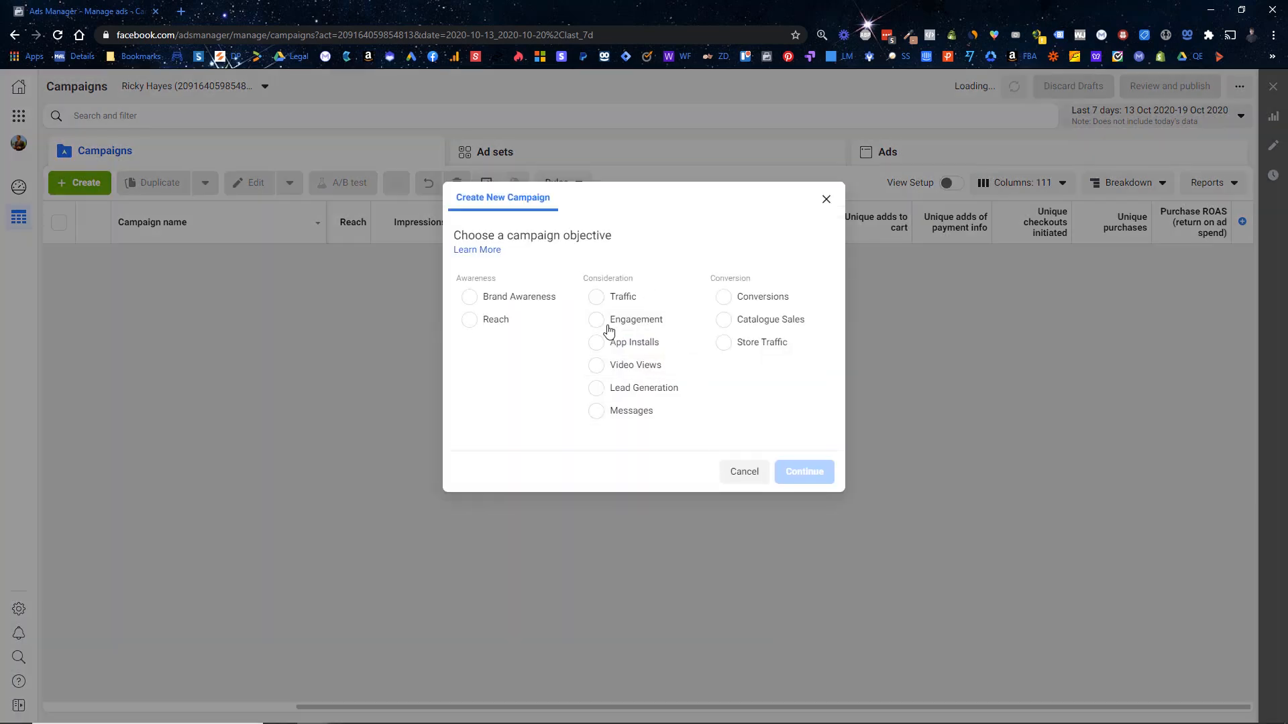
pyautogui.click(730, 296)
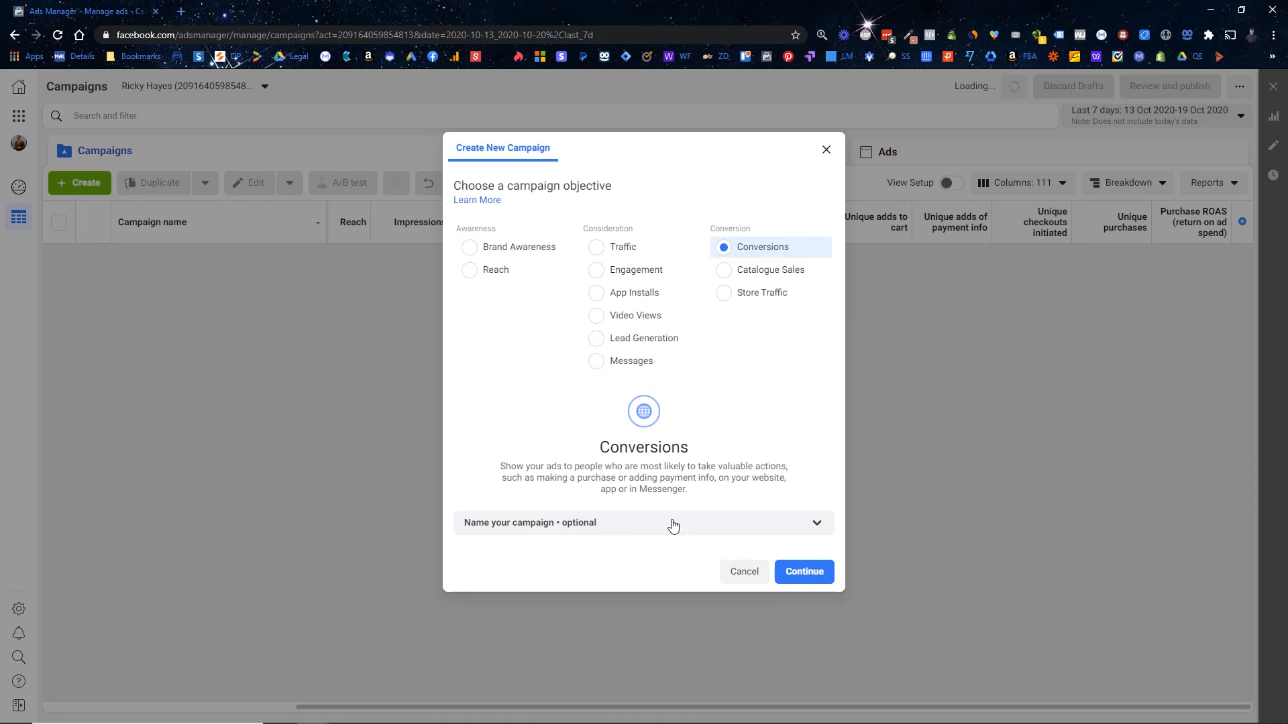
pyautogui.click(805, 571)
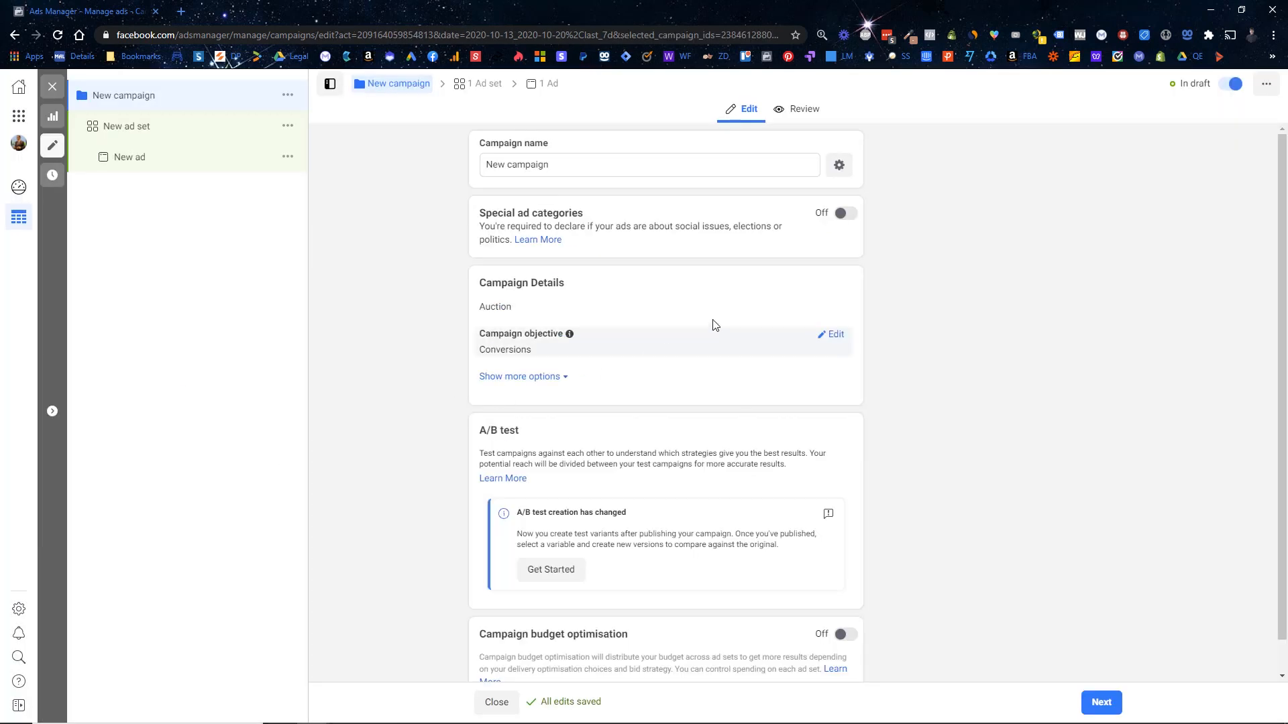
# Turn on campaign budget optimisation and set the daily campaign budget to 75 AUD.
pyautogui.scroll(-2, 757, 287)
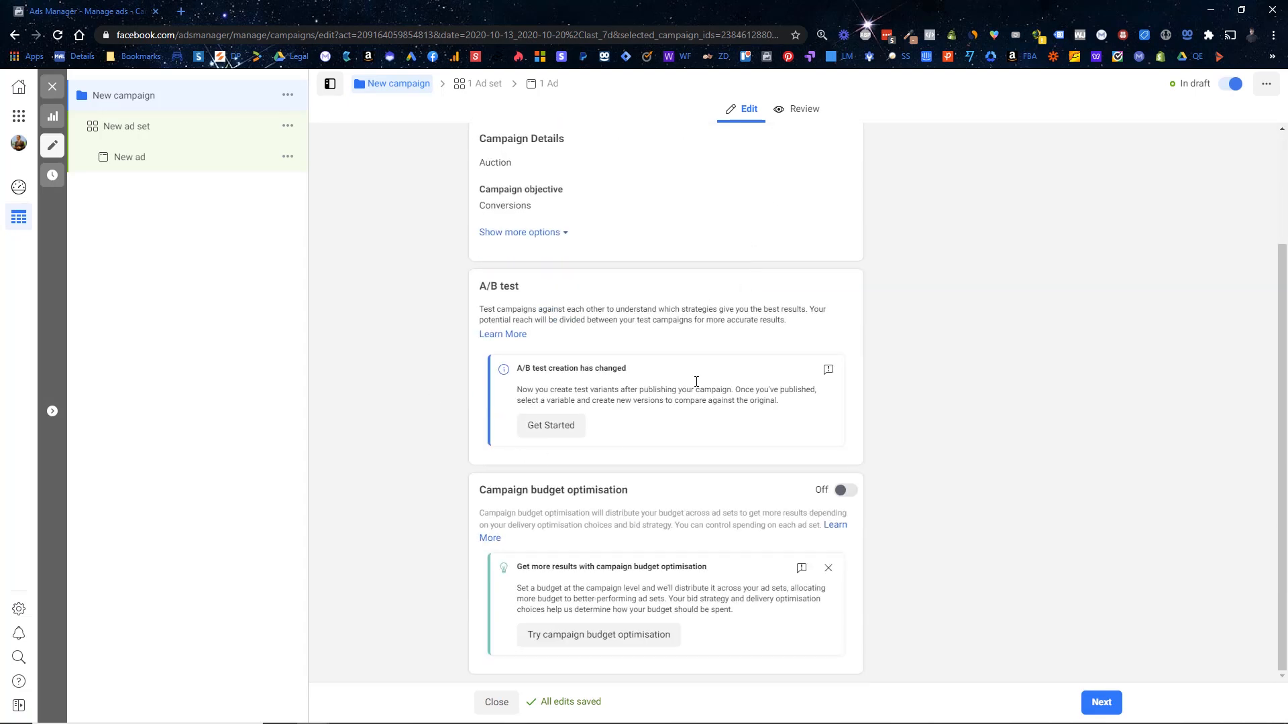
pyautogui.click(845, 490)
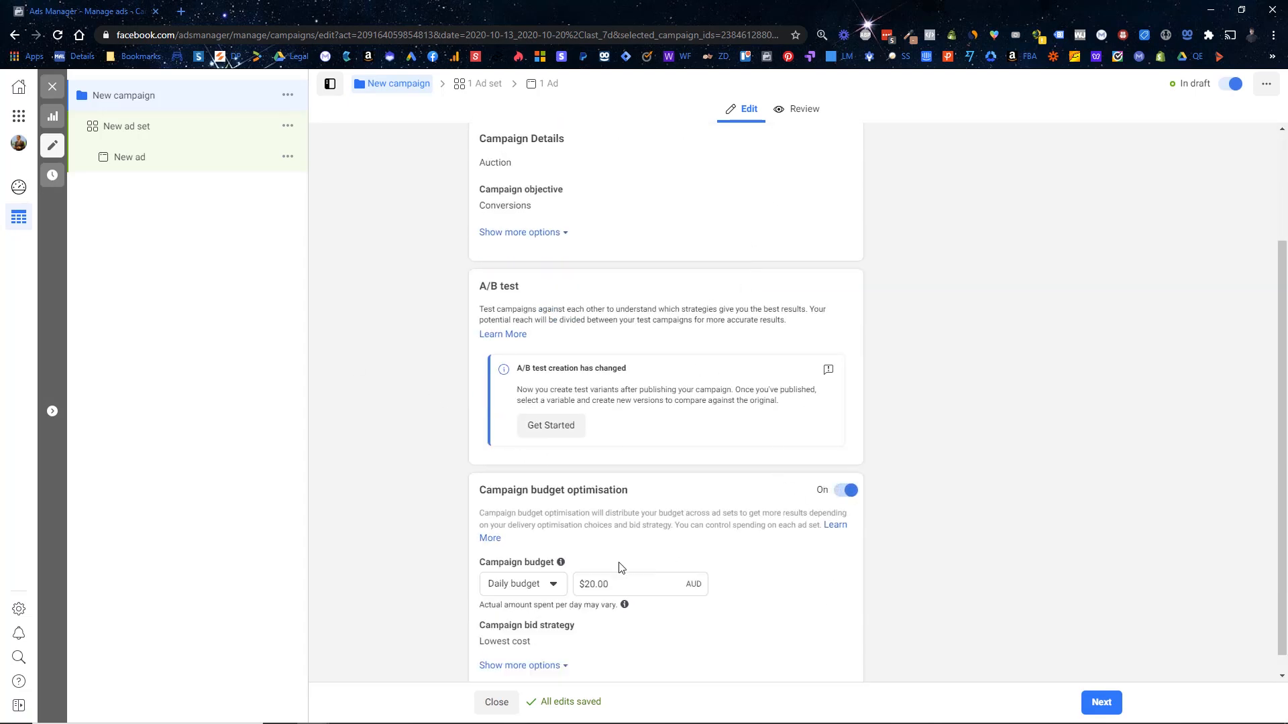
pyautogui.hotkey('ctrl', 'a')
pyautogui.write('75')
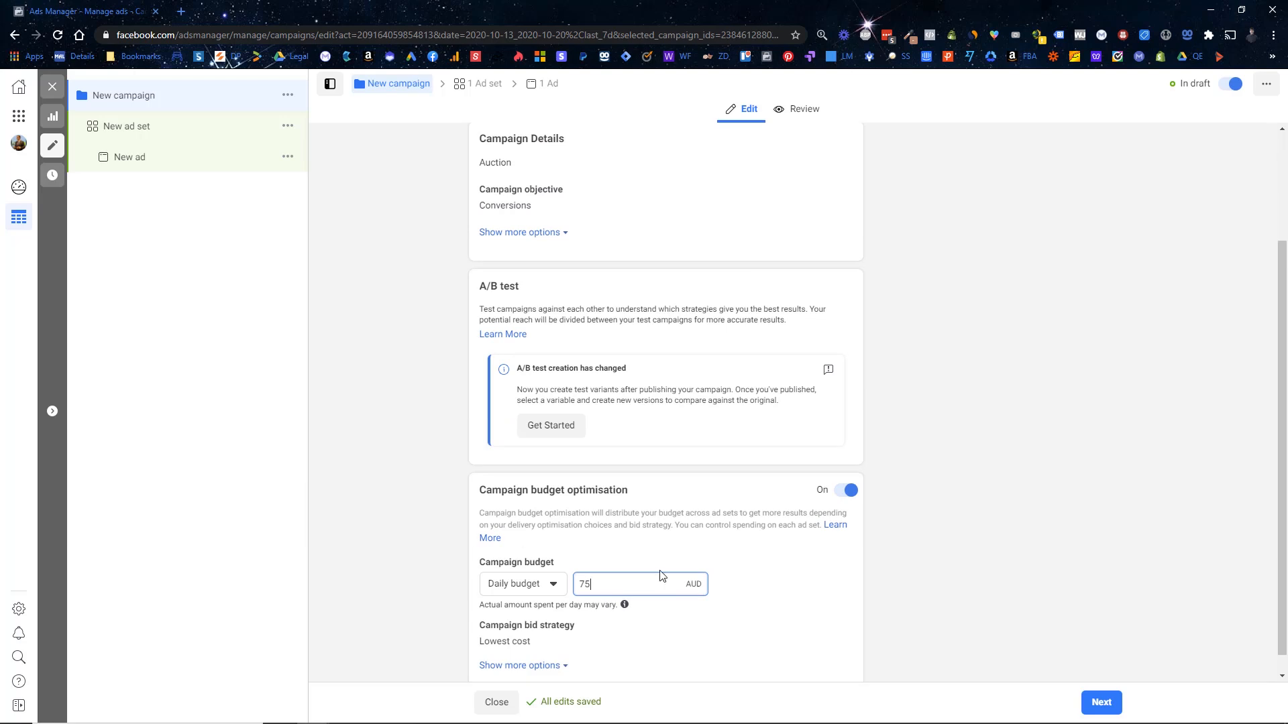
pyautogui.click(761, 579)
pyautogui.scroll(-1, 667, 509)
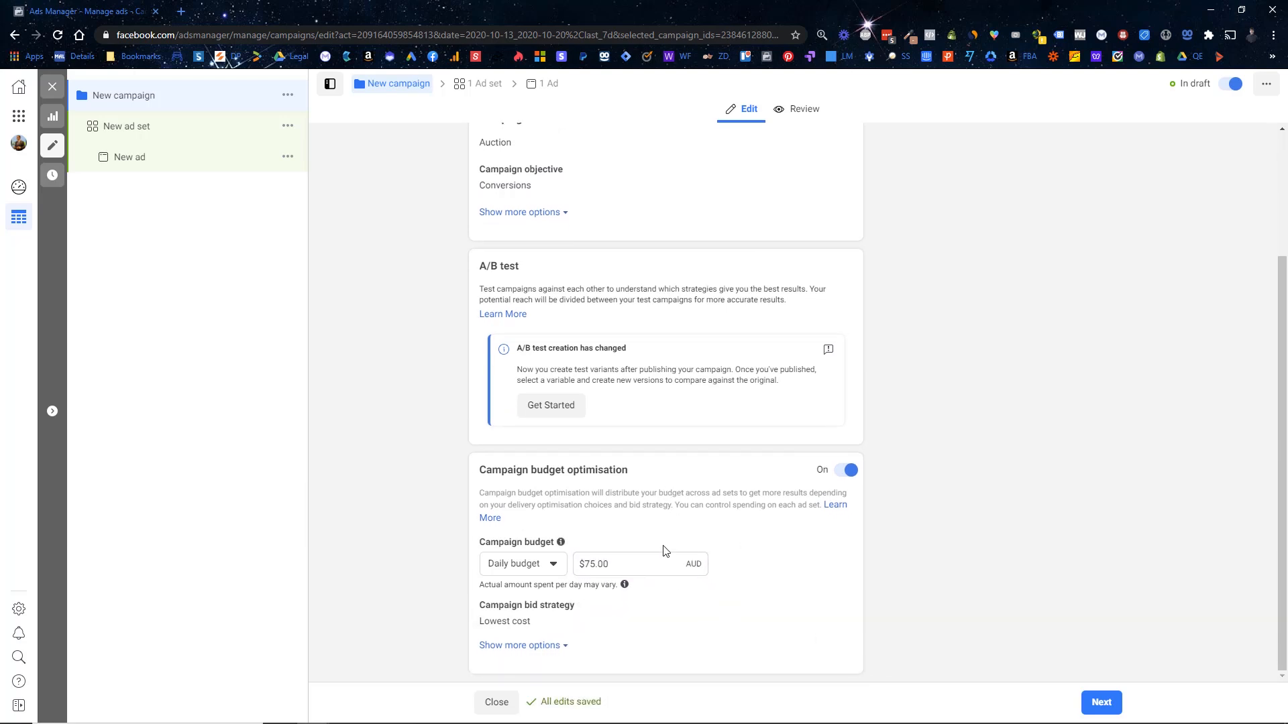
# Rename the new ad set from its existing info, adding Country and City after Interests in the name template.
pyautogui.click(124, 132)
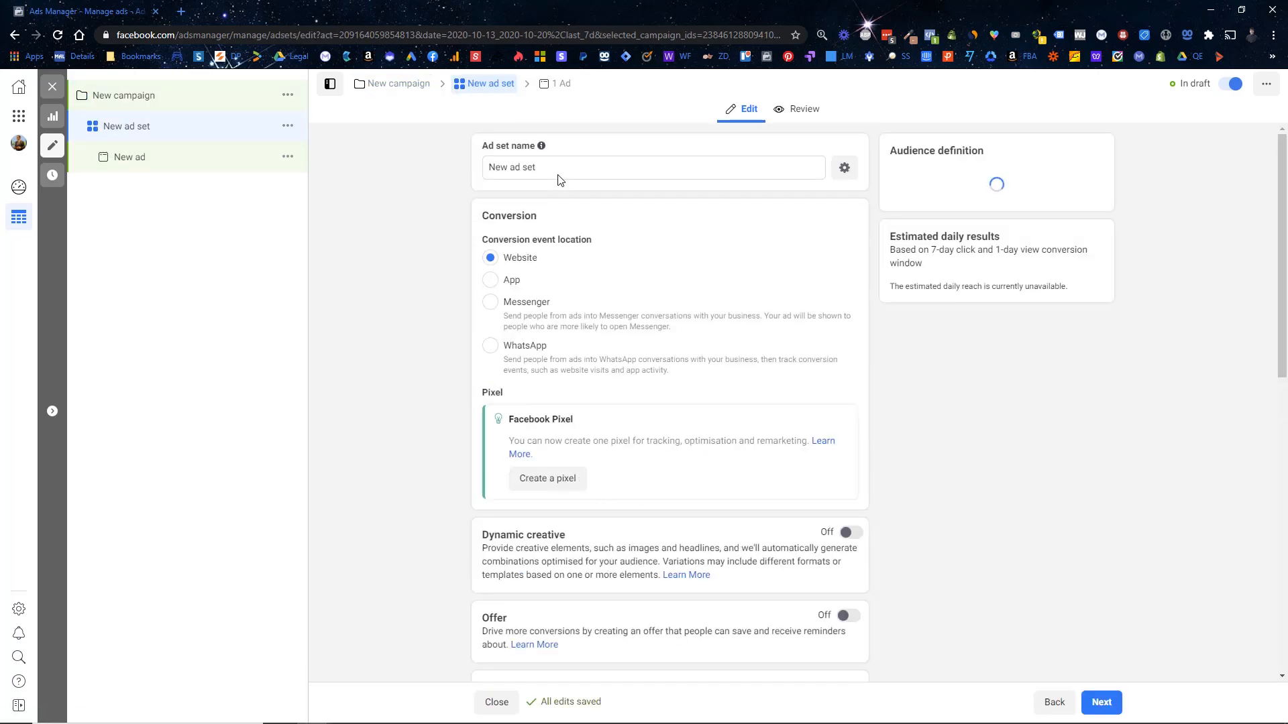
pyautogui.click(843, 167)
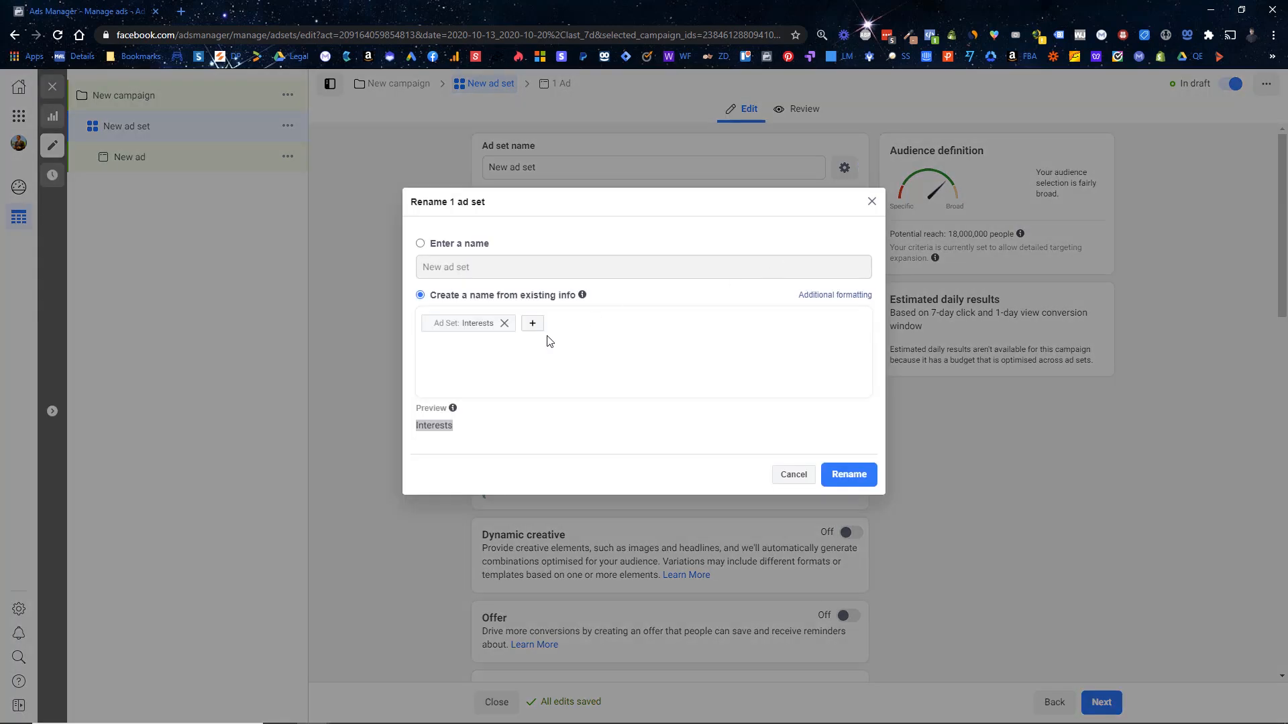
pyautogui.click(533, 323)
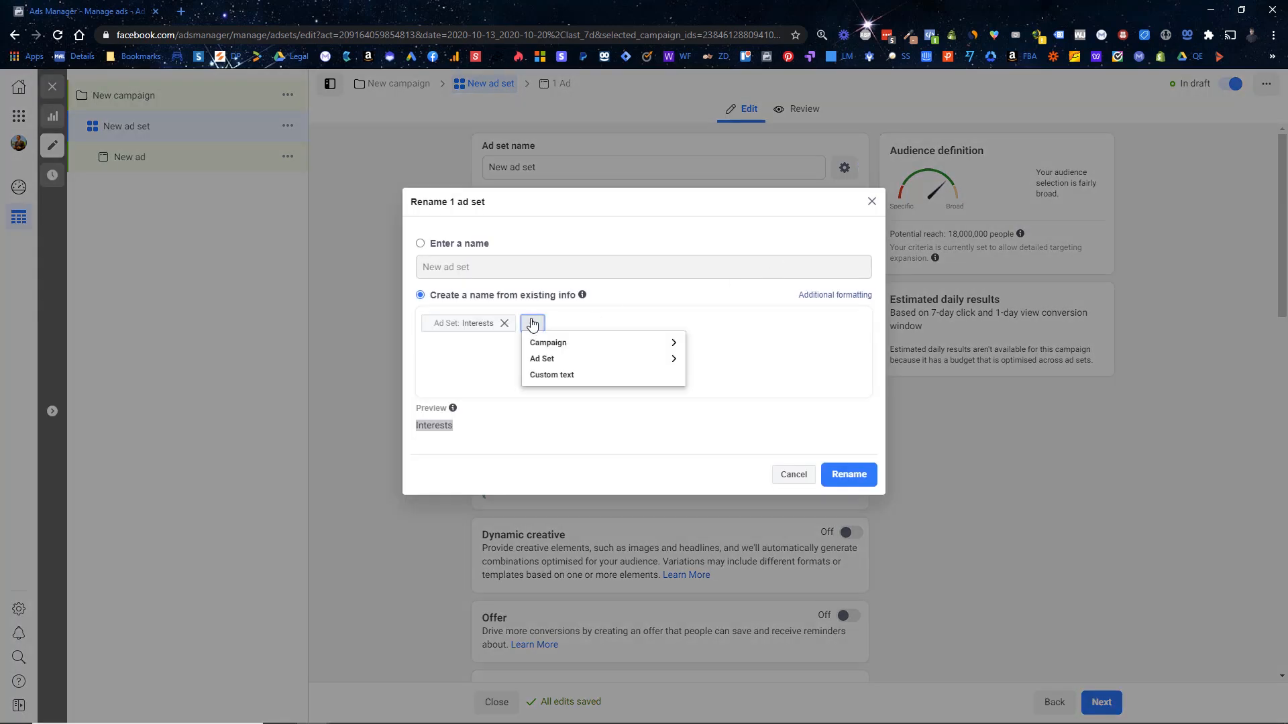
pyautogui.click(583, 360)
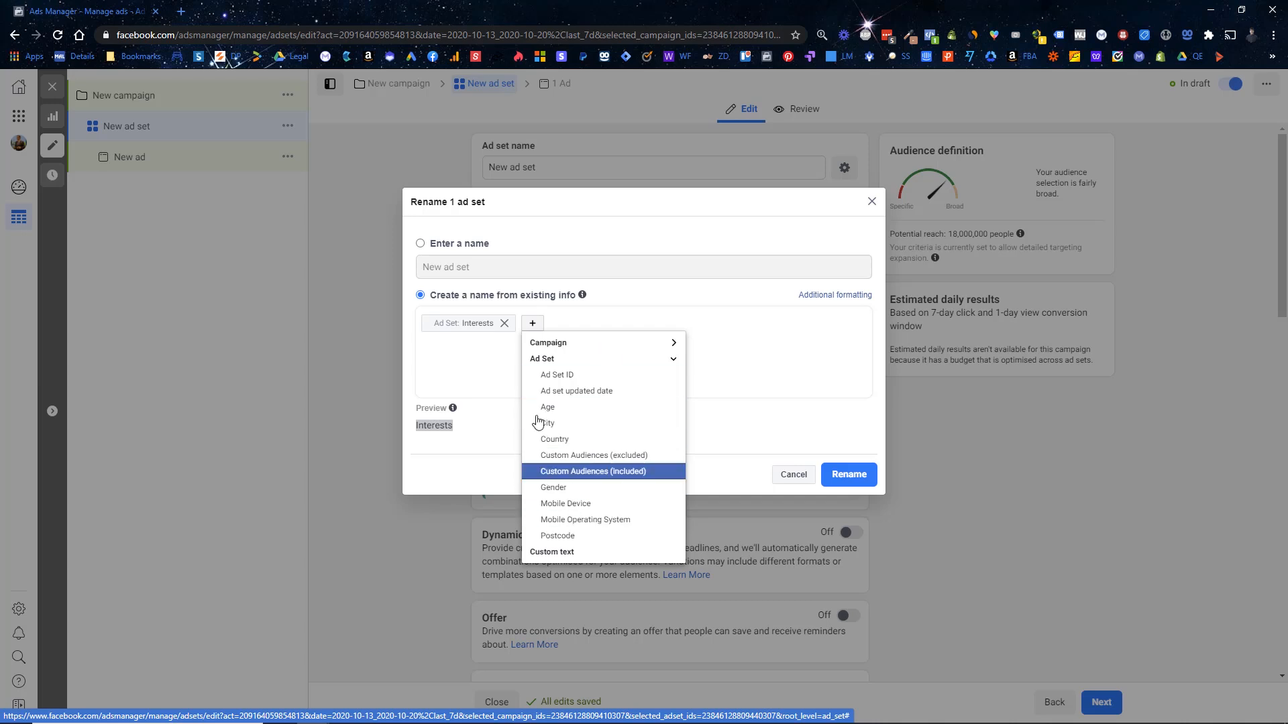
pyautogui.click(627, 439)
pyautogui.click(637, 324)
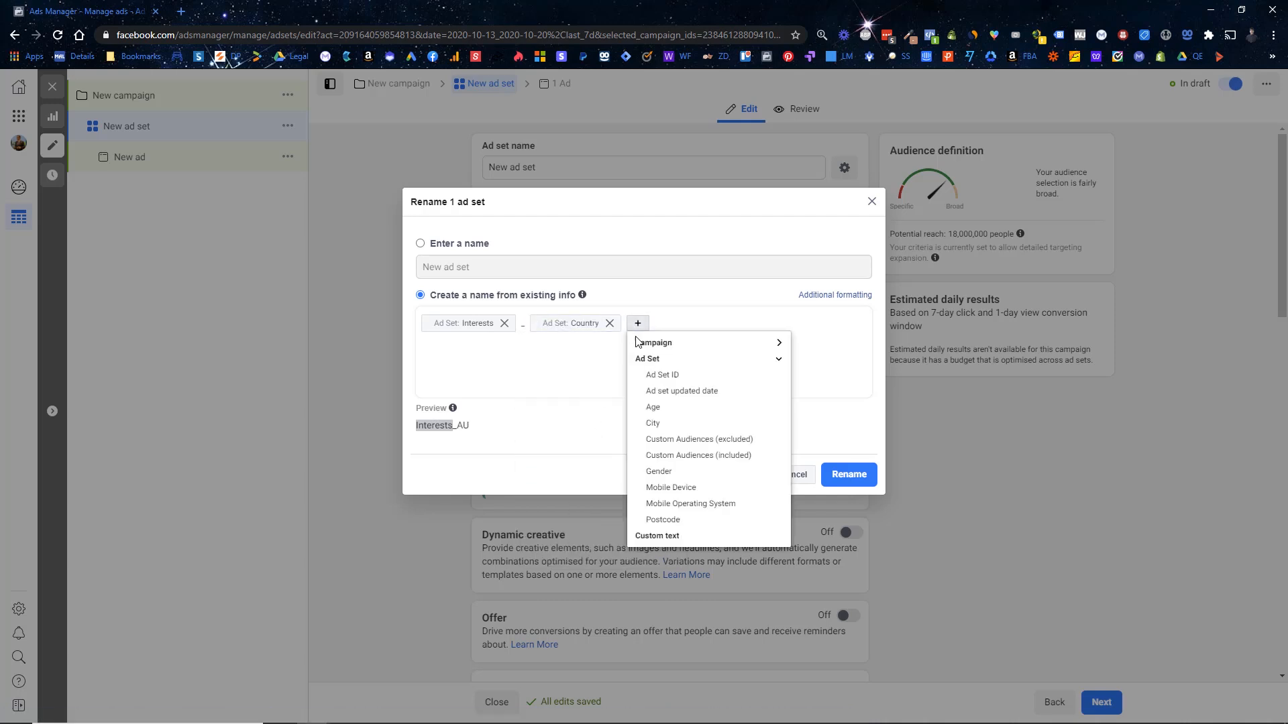
pyautogui.click(665, 423)
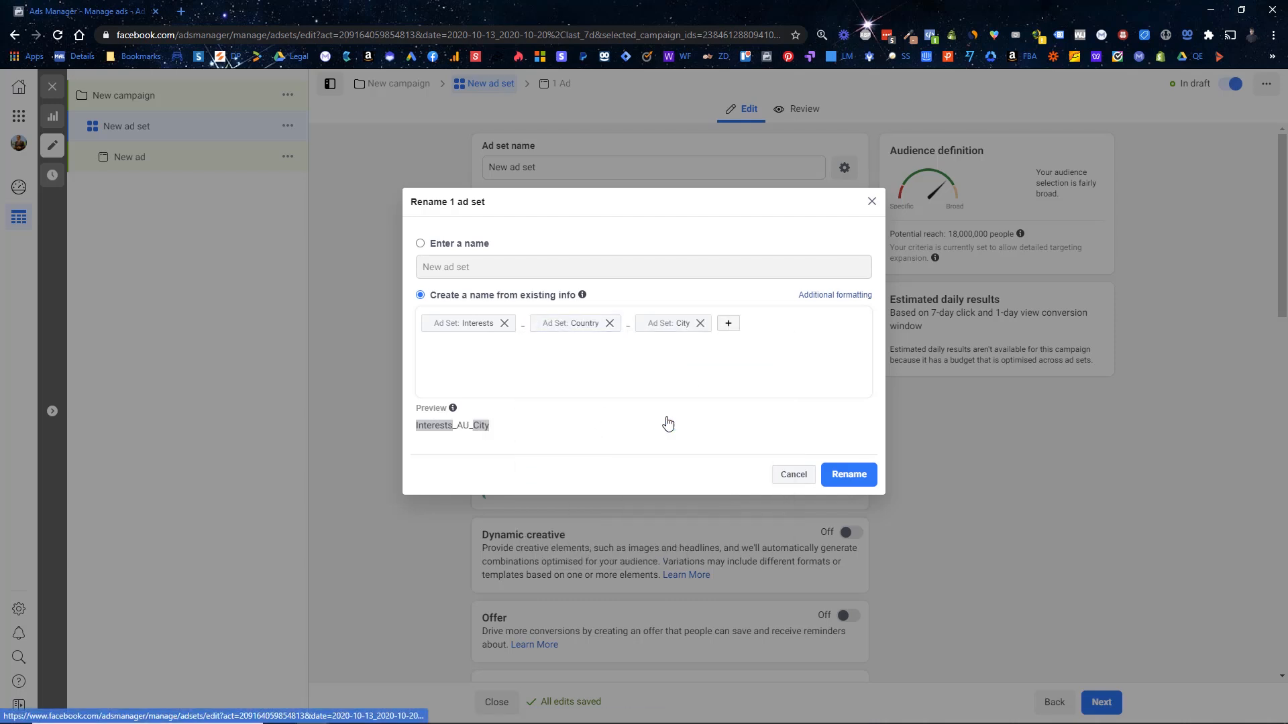
pyautogui.click(822, 475)
# Turn on dynamic creative for the ad set.
pyautogui.scroll(-3, 702, 338)
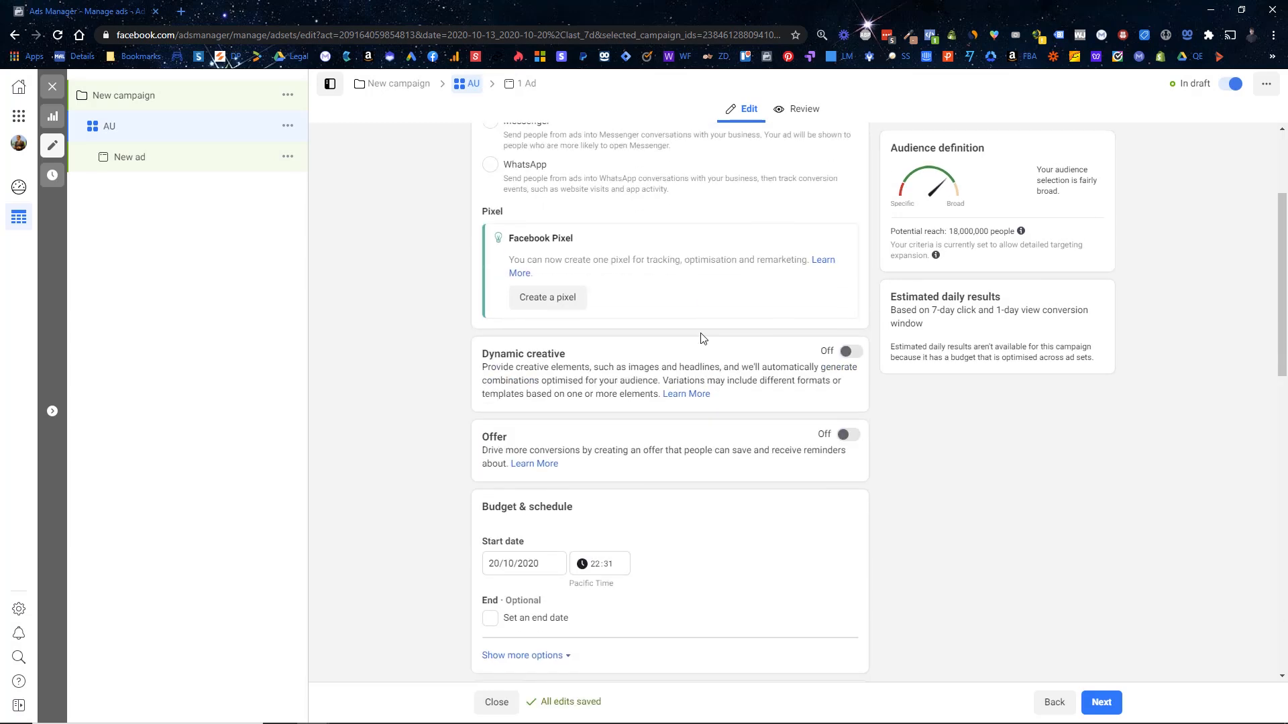
pyautogui.scroll(3, 684, 318)
pyautogui.scroll(-11, 535, 282)
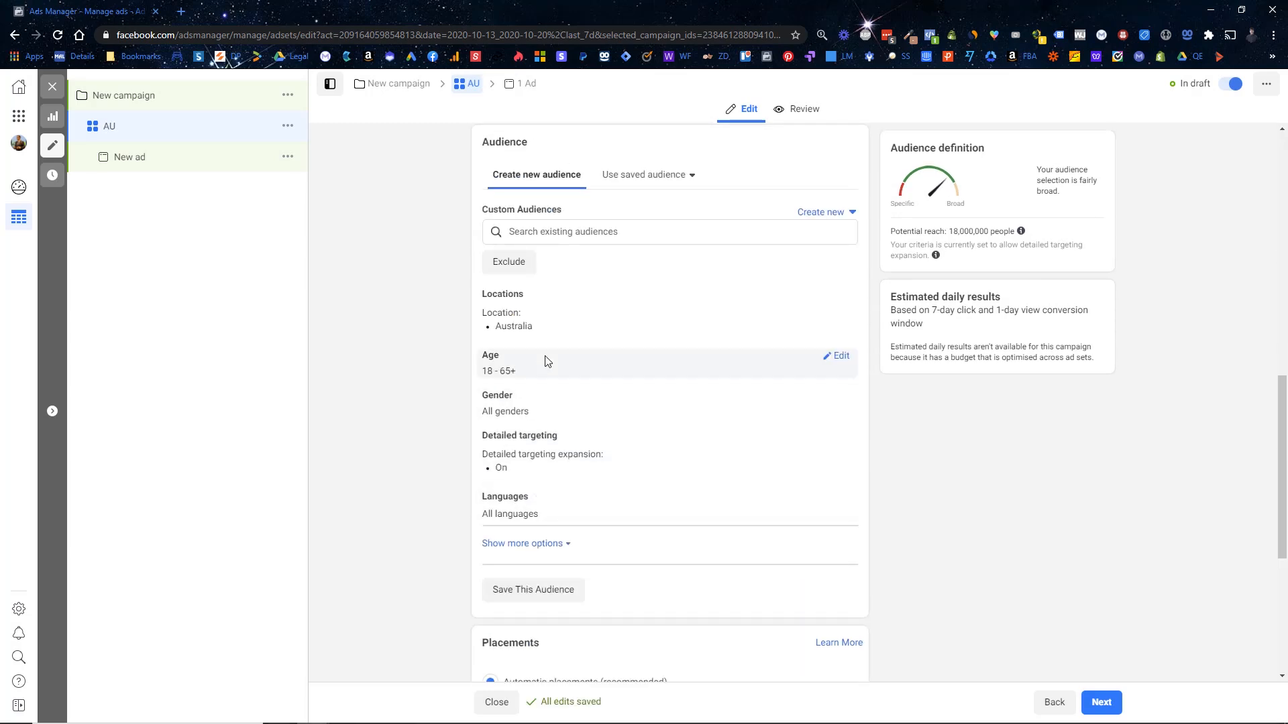
pyautogui.scroll(10, 602, 328)
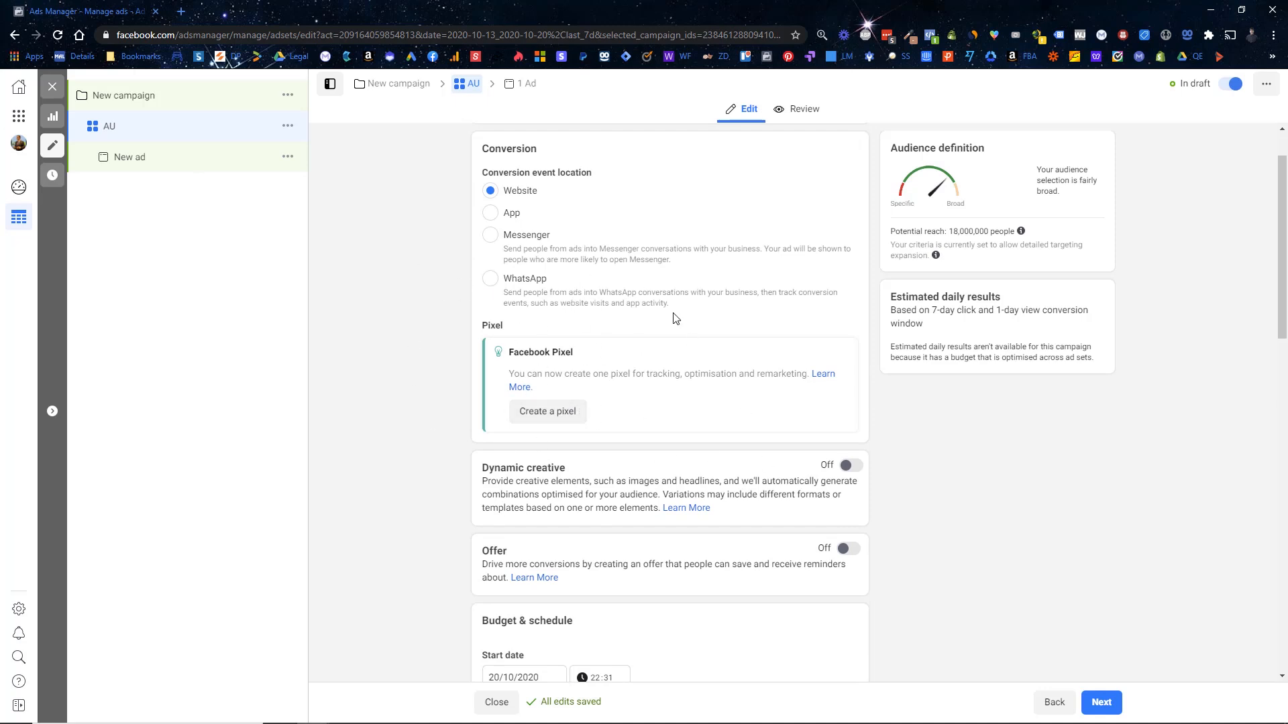
pyautogui.scroll(-2, 676, 411)
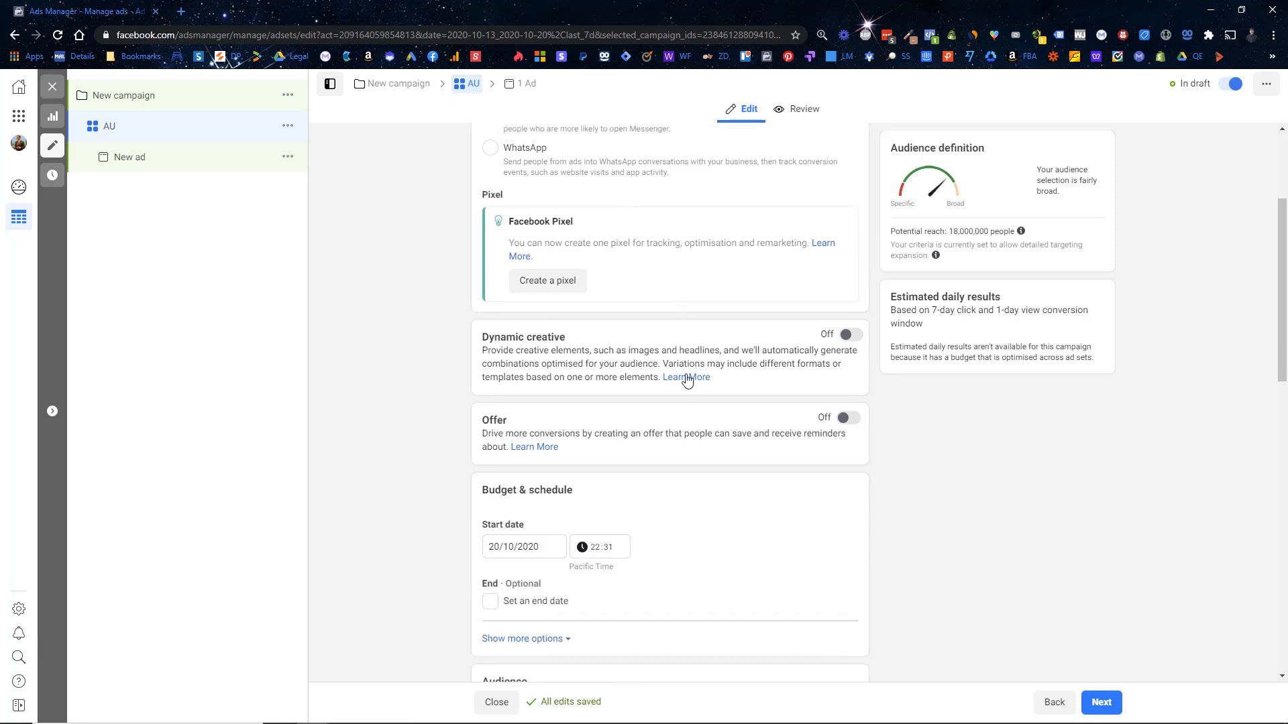
pyautogui.click(848, 330)
pyautogui.click(788, 387)
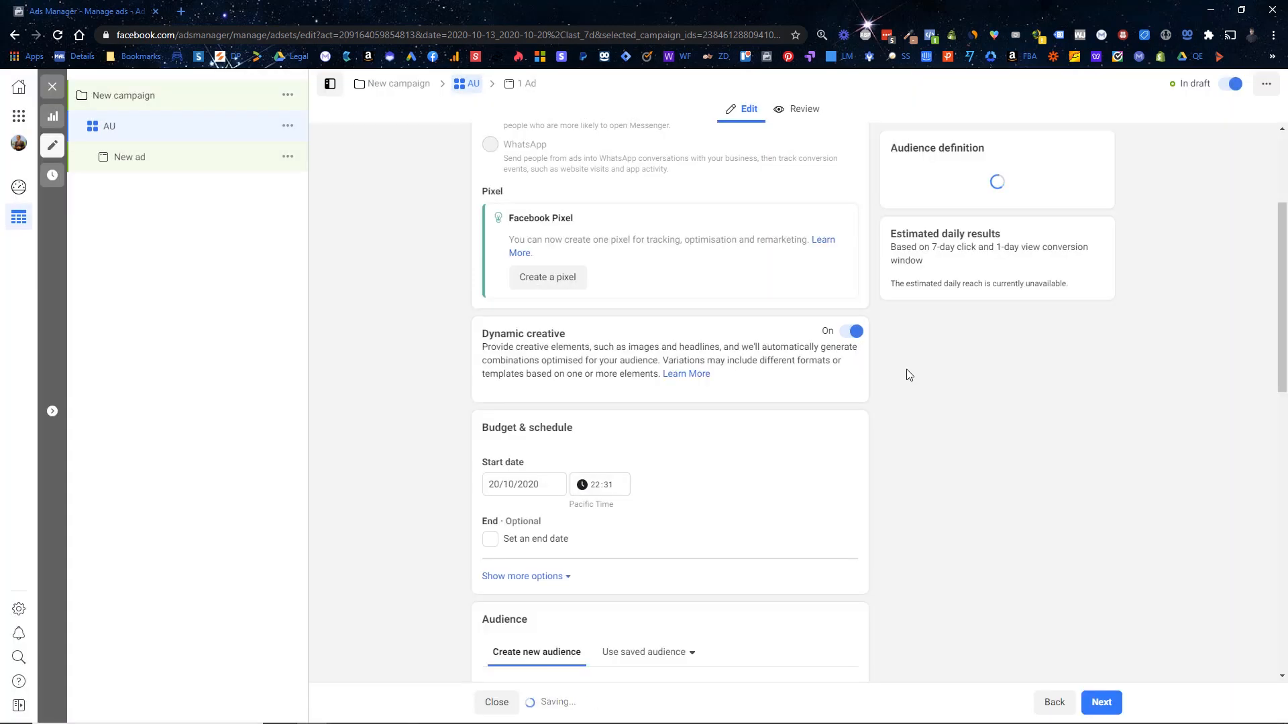
# Schedule the ad set to start on 21/10/2020 at 00:00.
pyautogui.scroll(-3, 695, 397)
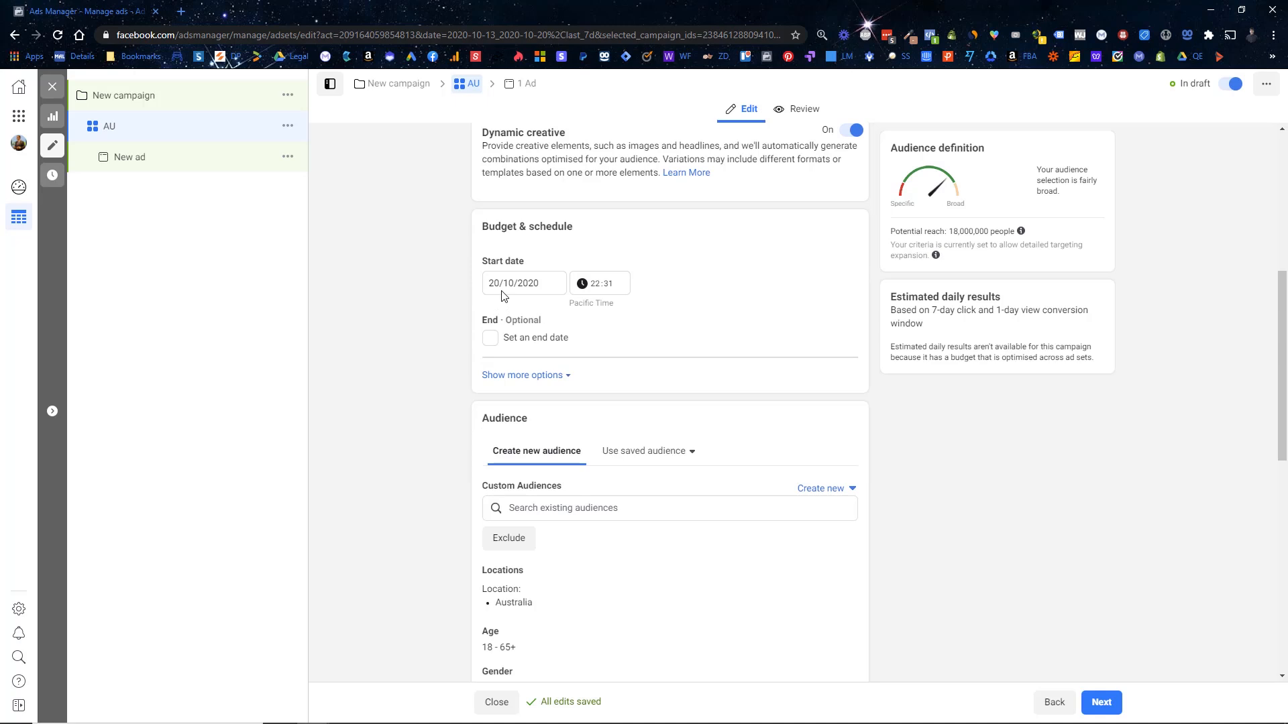
pyautogui.click(494, 286)
pyautogui.click(567, 405)
pyautogui.click(595, 287)
pyautogui.write('0000')
pyautogui.click(430, 296)
# Add Spain to the audience locations and remove Australia.
pyautogui.scroll(-2, 430, 296)
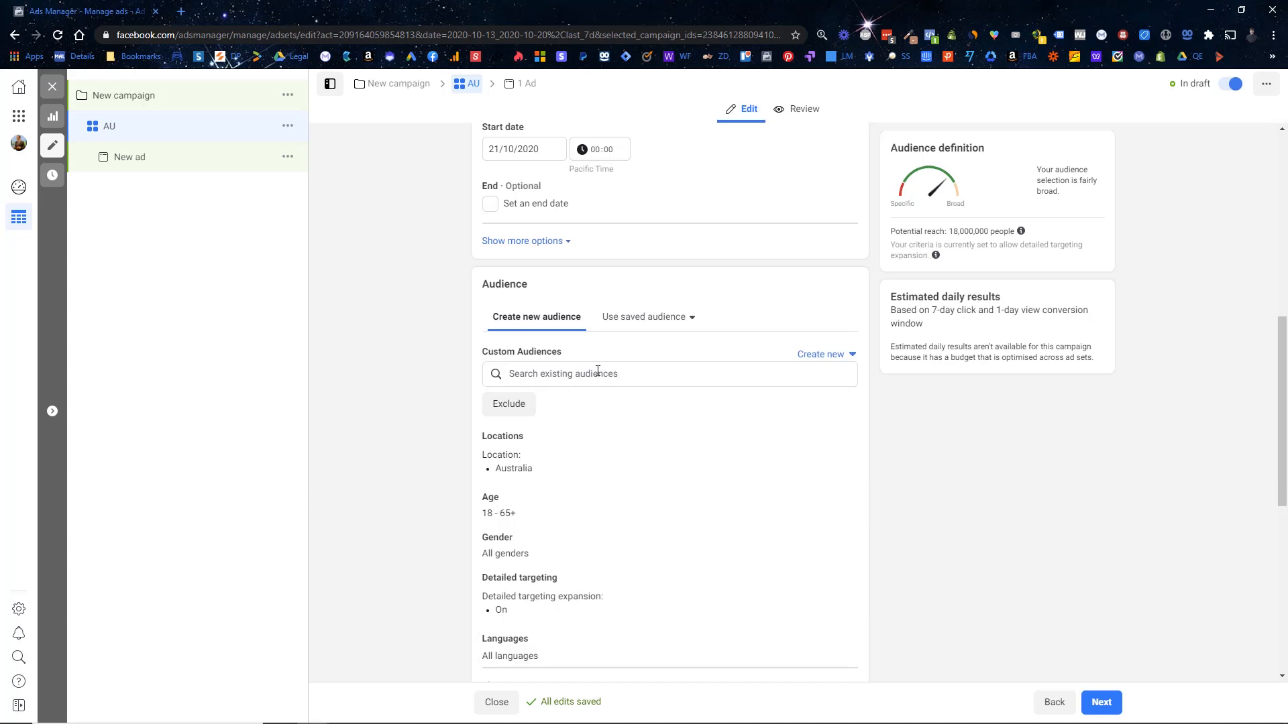
pyautogui.scroll(-3, 489, 411)
pyautogui.scroll(2, 613, 235)
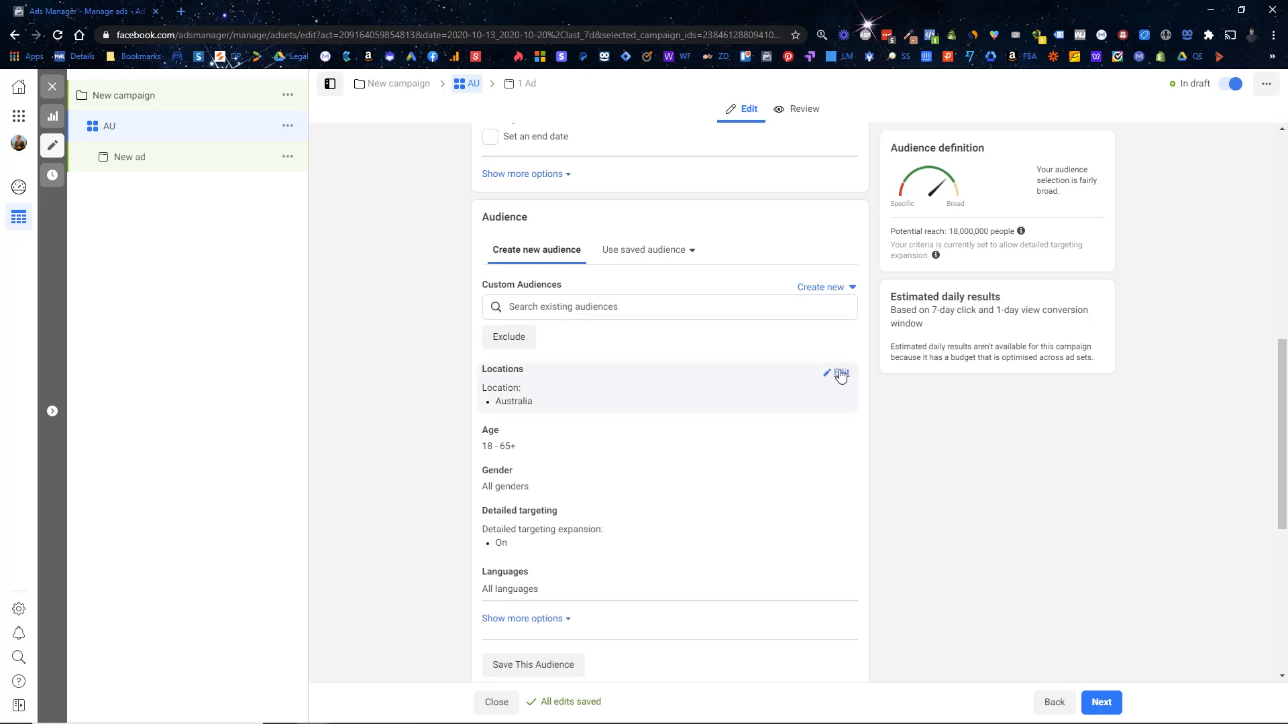
pyautogui.click(841, 376)
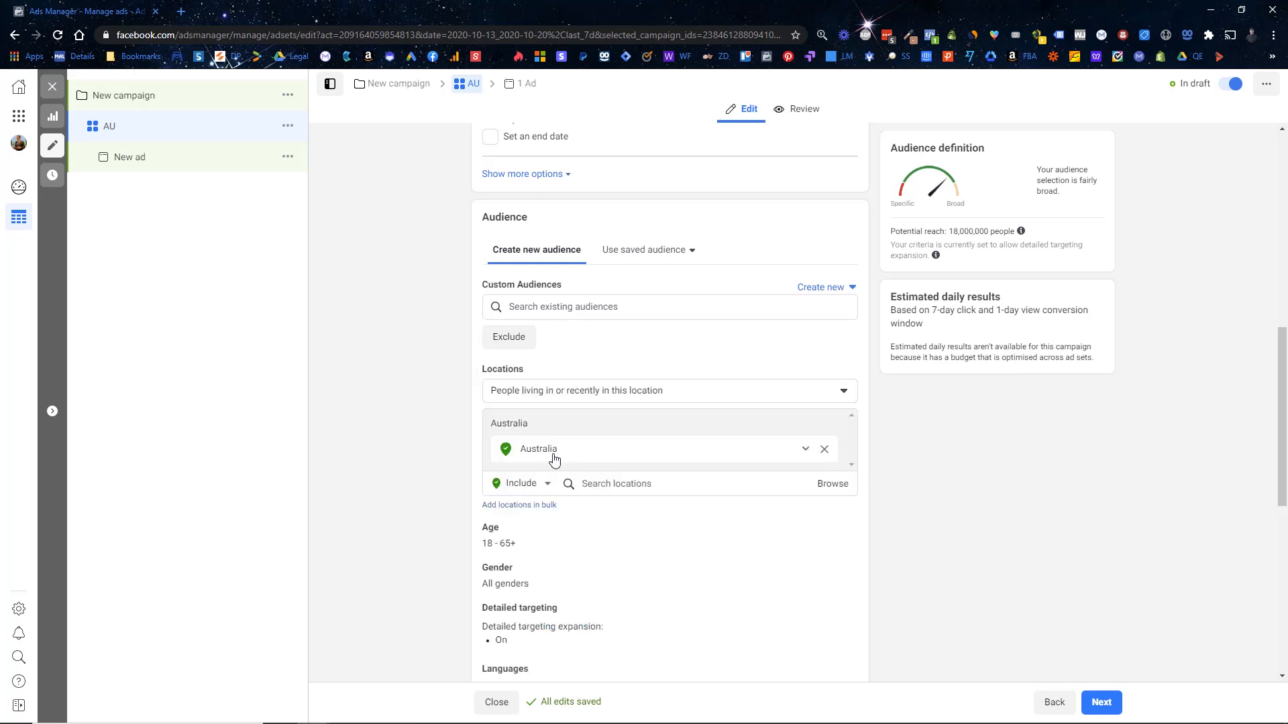
pyautogui.click(618, 481)
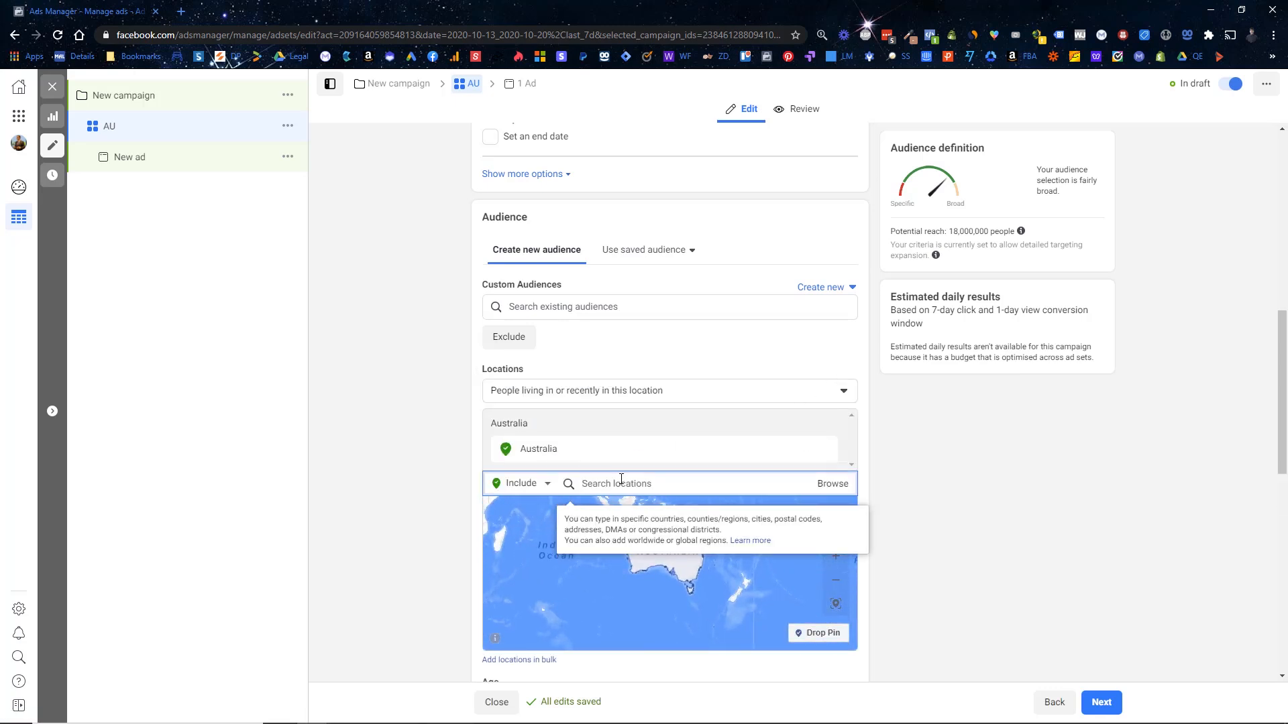
pyautogui.write('spain')
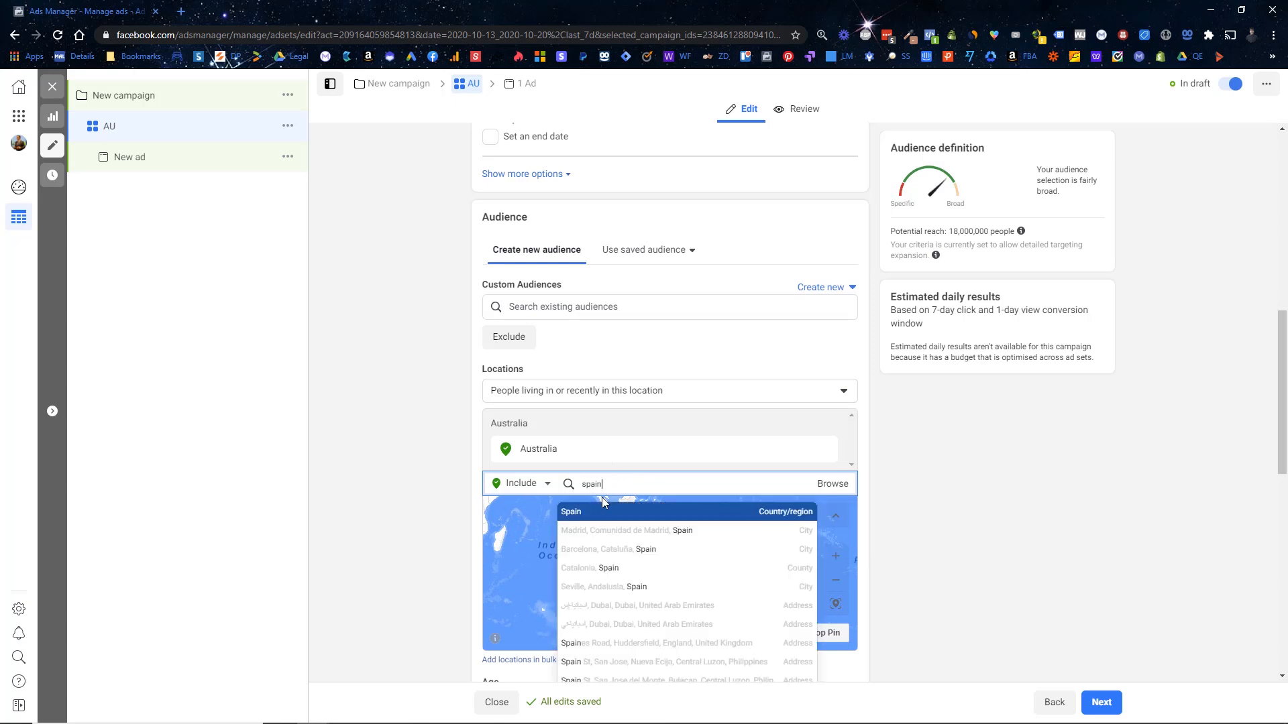
pyautogui.click(603, 507)
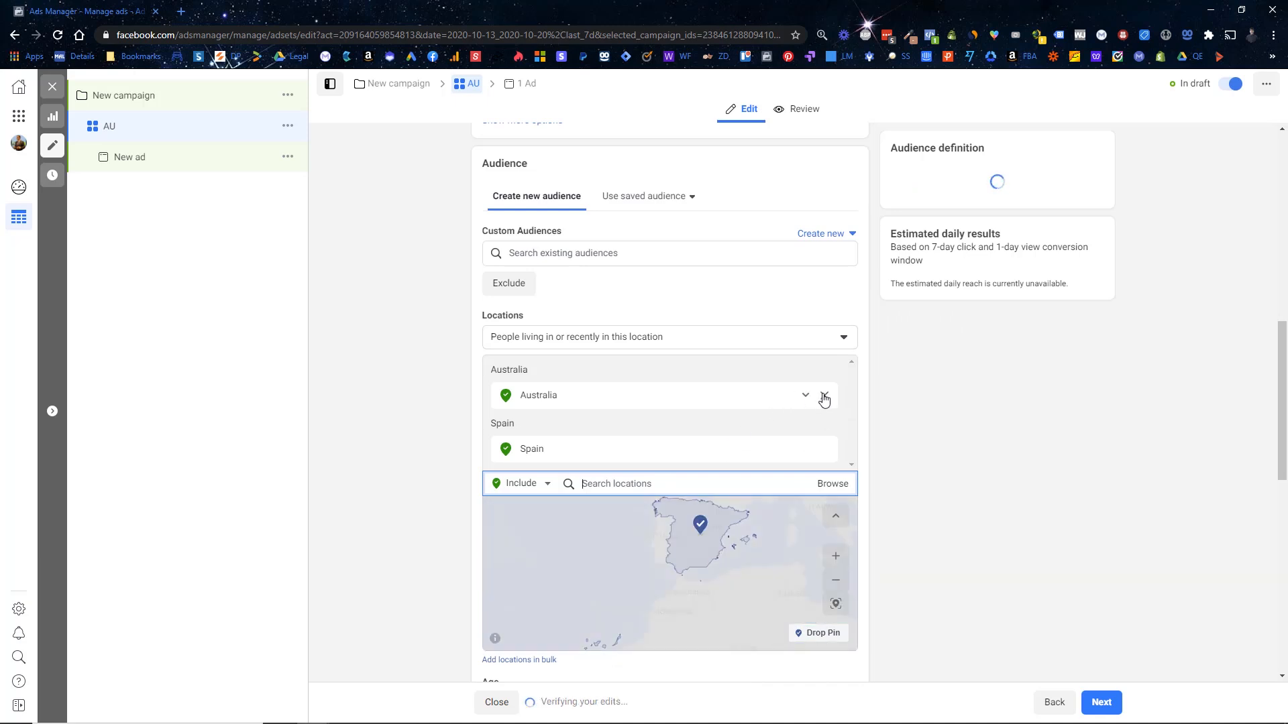
pyautogui.click(824, 397)
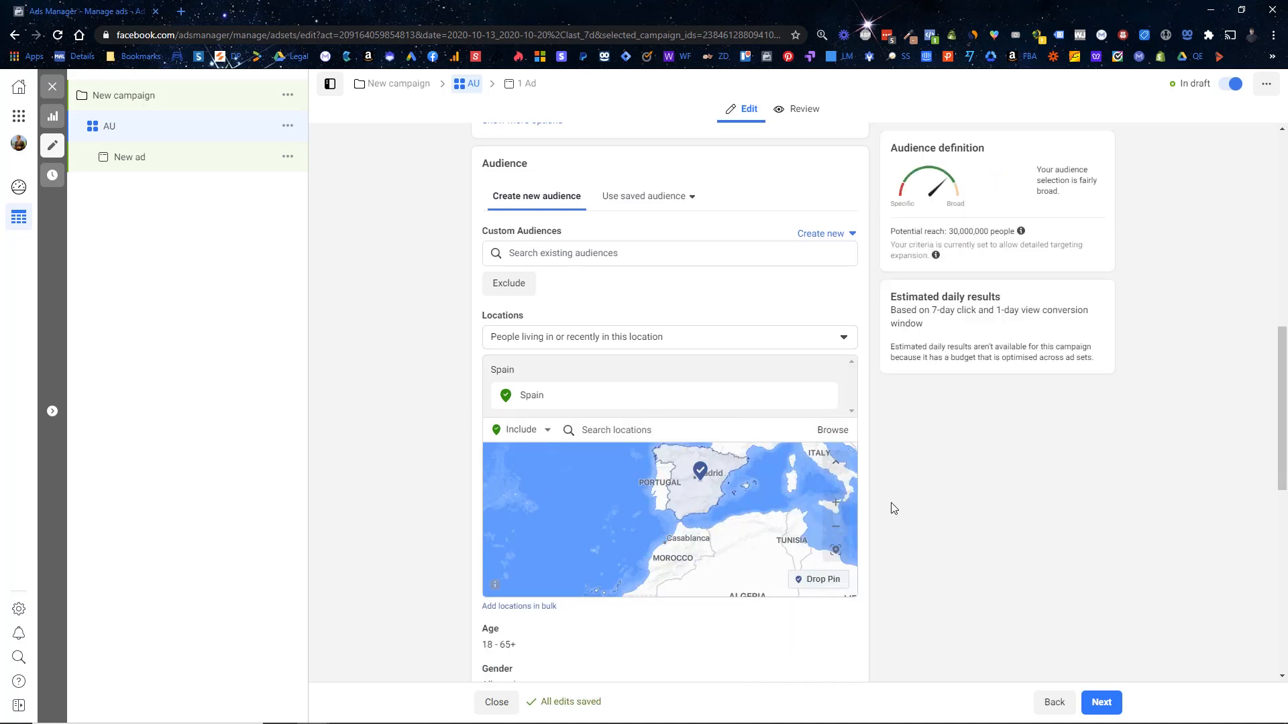
# Set the audience's minimum age to 25.
pyautogui.scroll(-3, 990, 460)
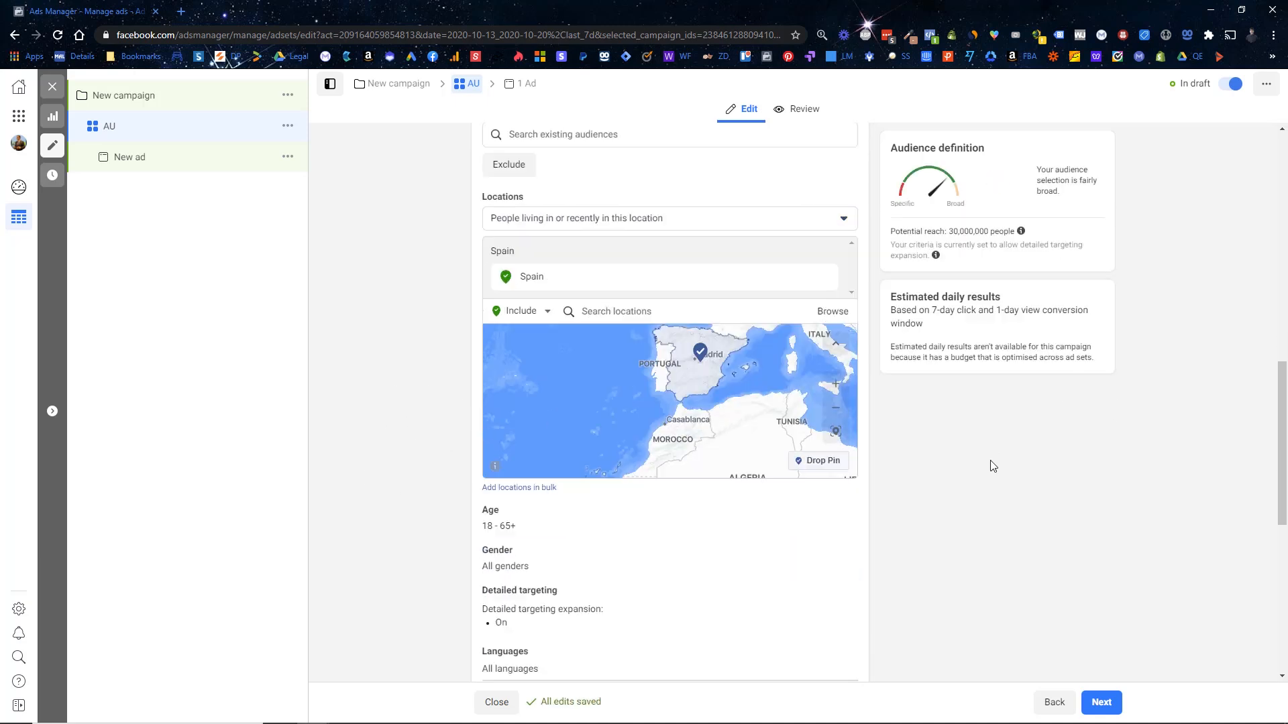
pyautogui.click(838, 428)
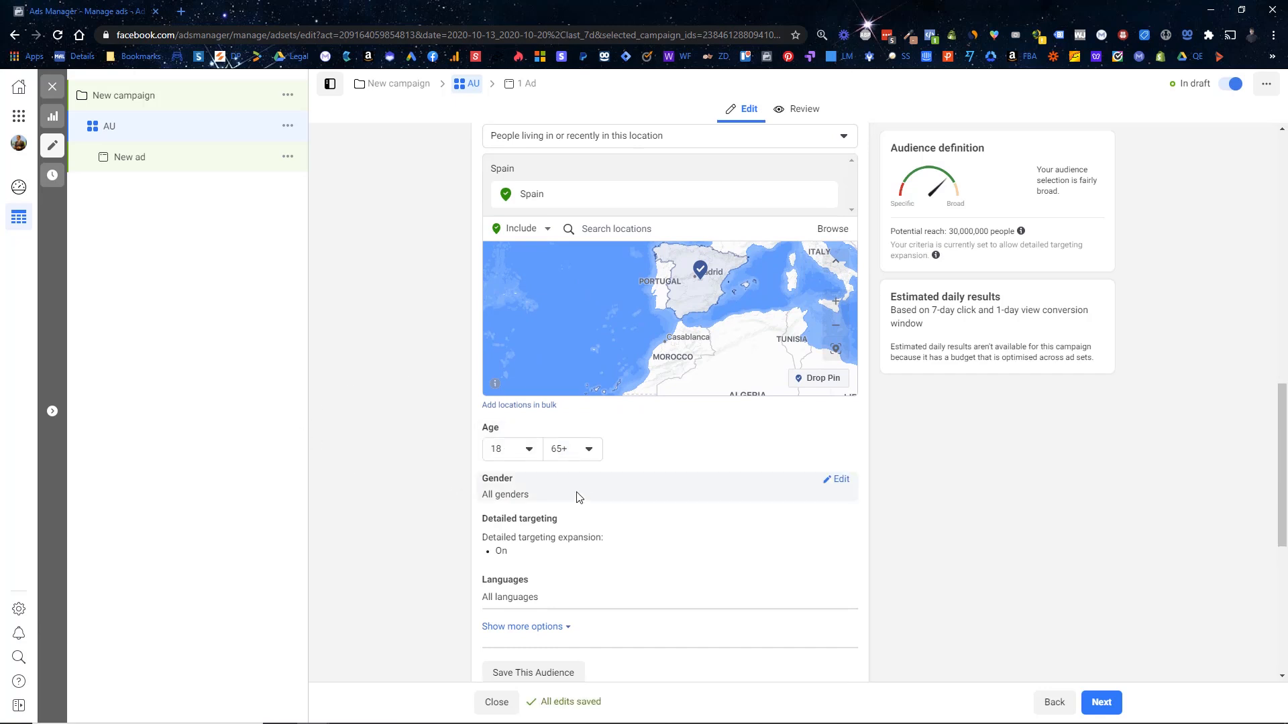
pyautogui.click(513, 449)
pyautogui.scroll(-2, 537, 543)
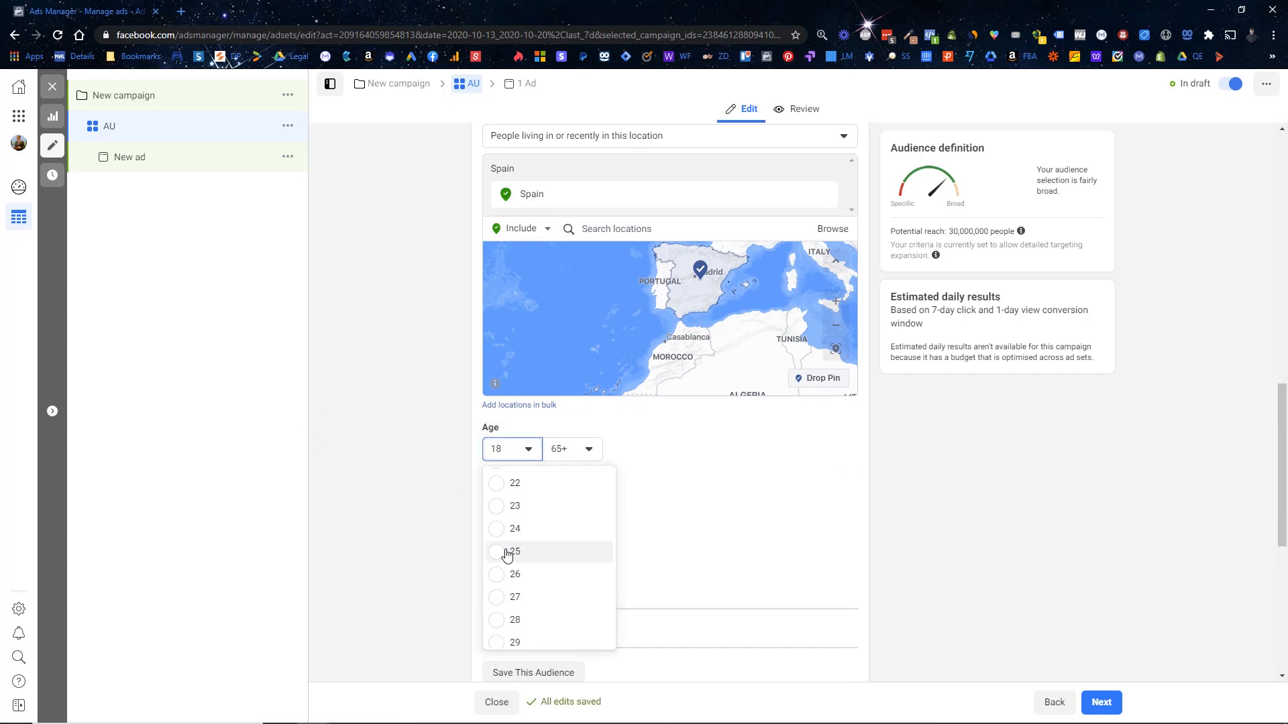
pyautogui.click(506, 552)
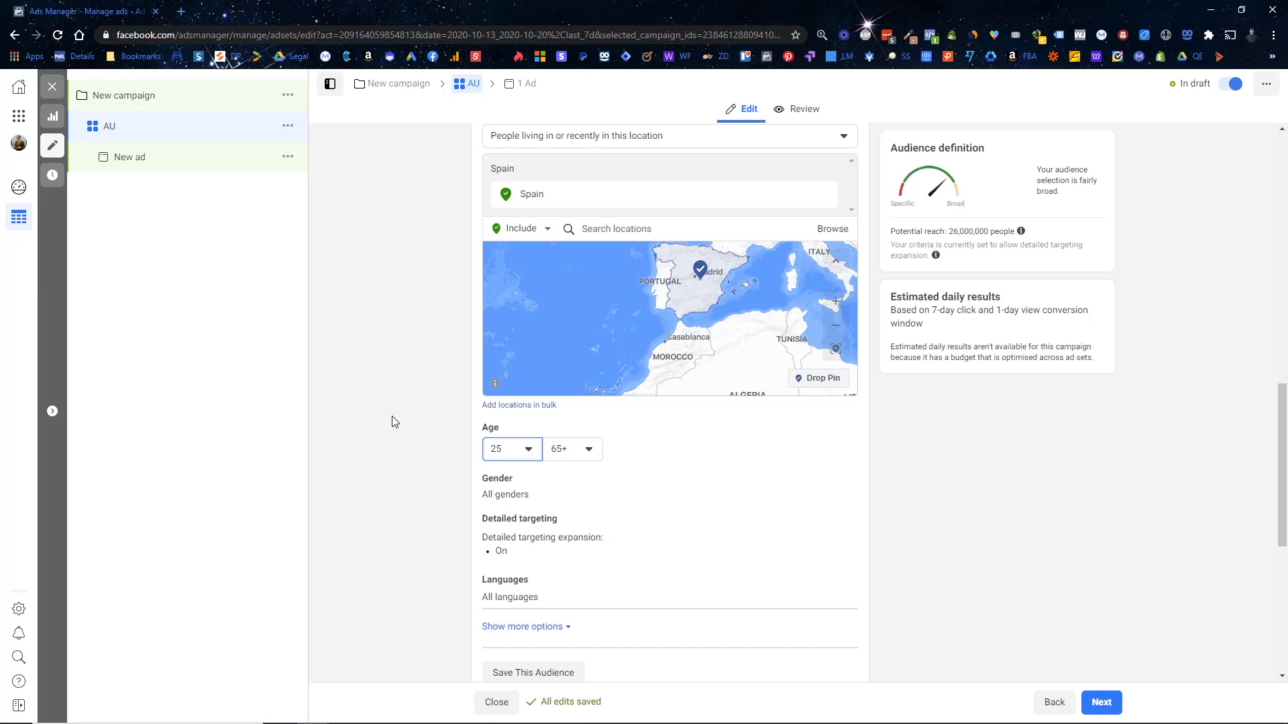
# Limit the audience's gender to Women and turn off detailed targeting expansion.
pyautogui.scroll(-2, 394, 421)
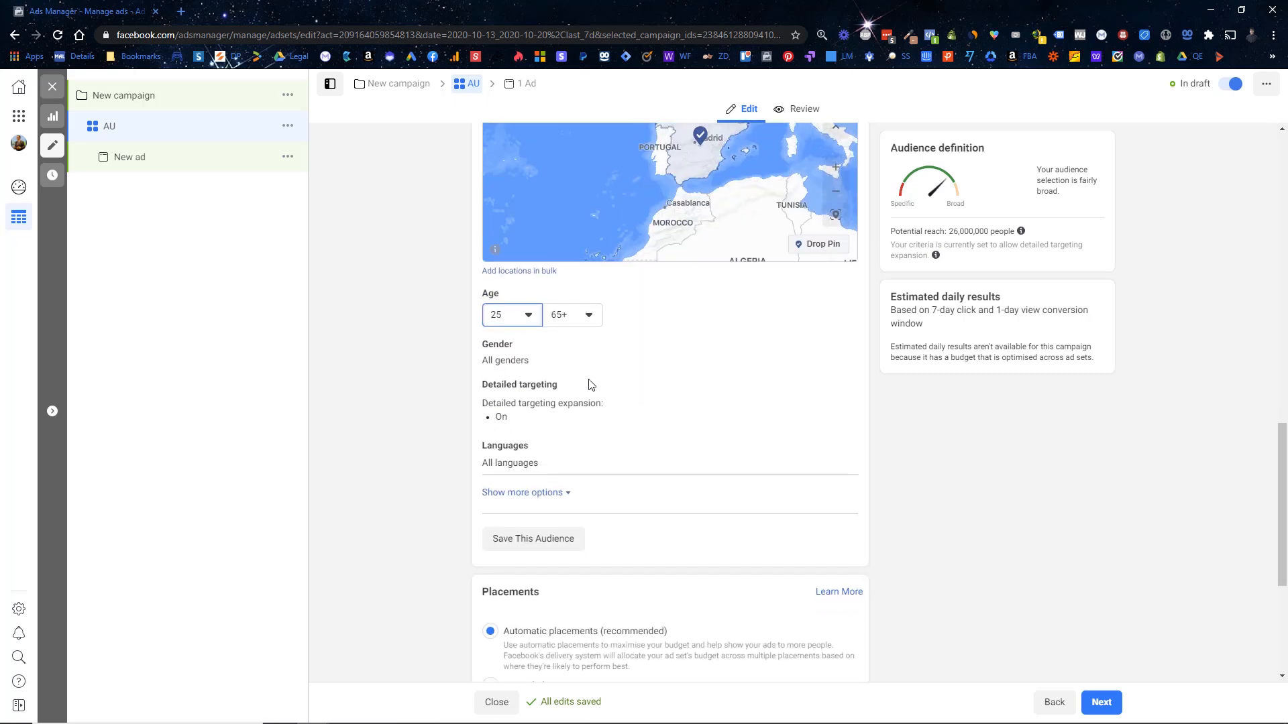
pyautogui.click(840, 343)
pyautogui.click(605, 366)
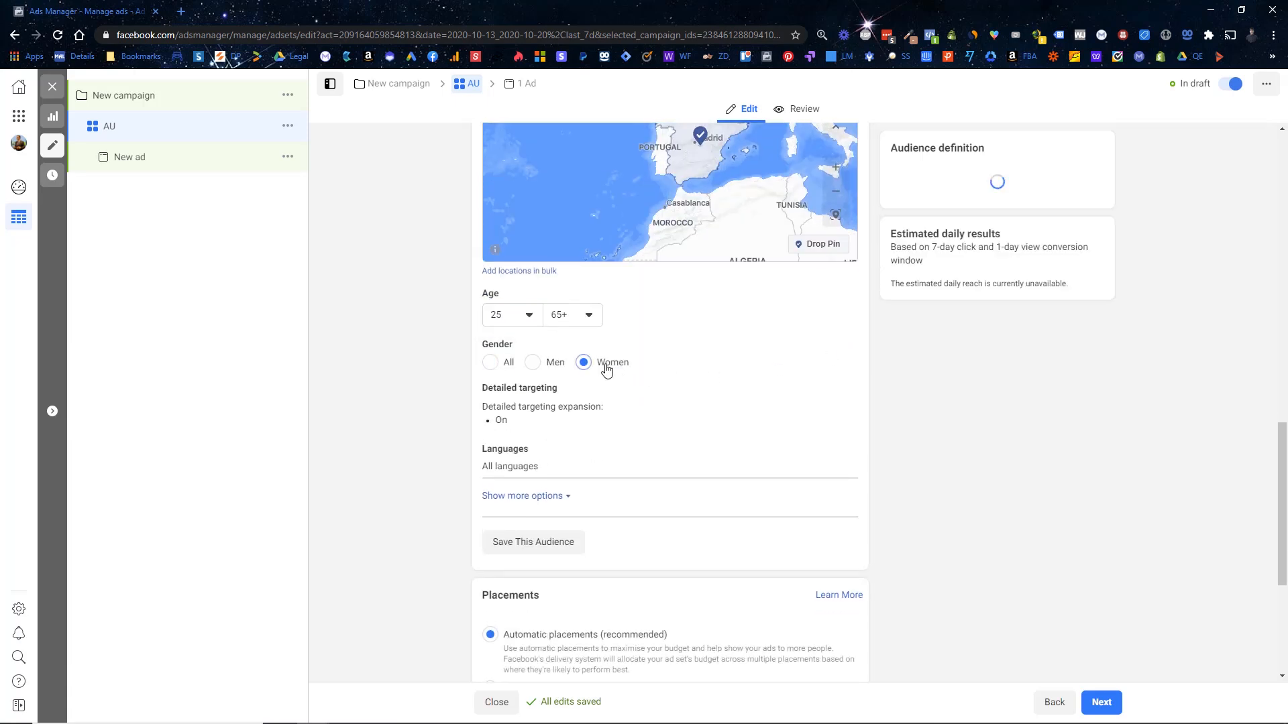
pyautogui.click(846, 392)
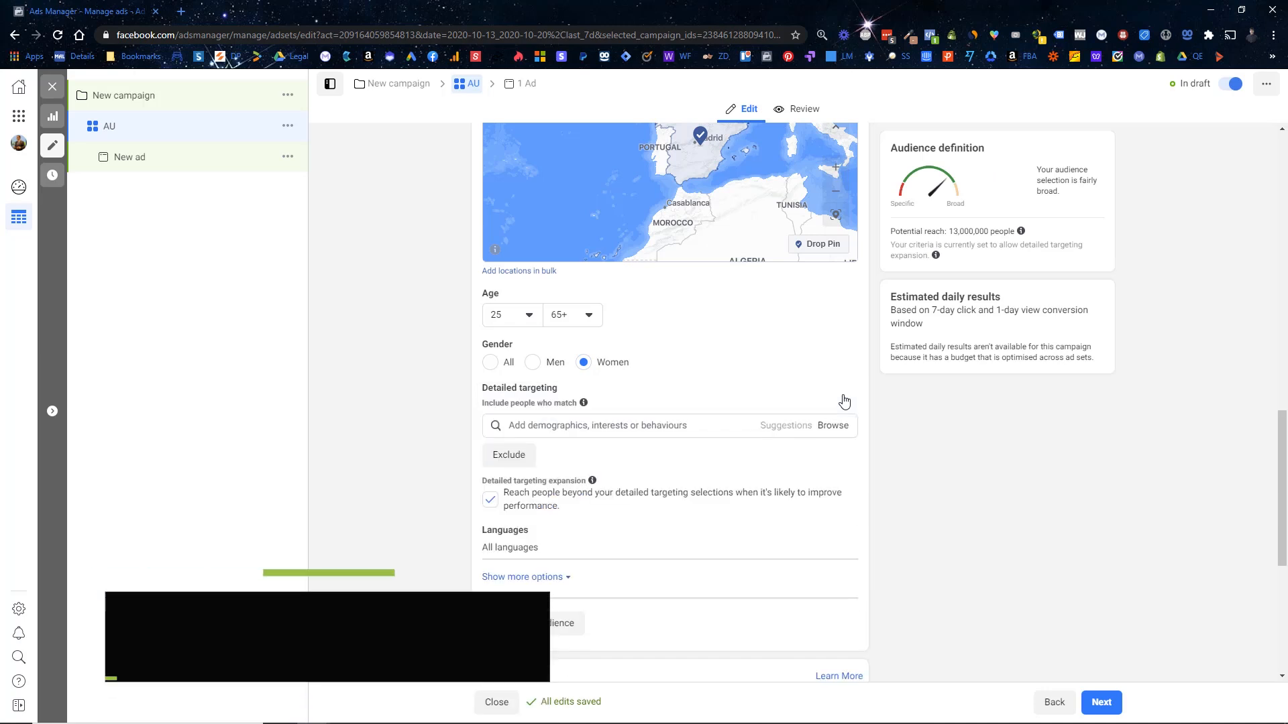
pyautogui.click(492, 502)
pyautogui.click(568, 424)
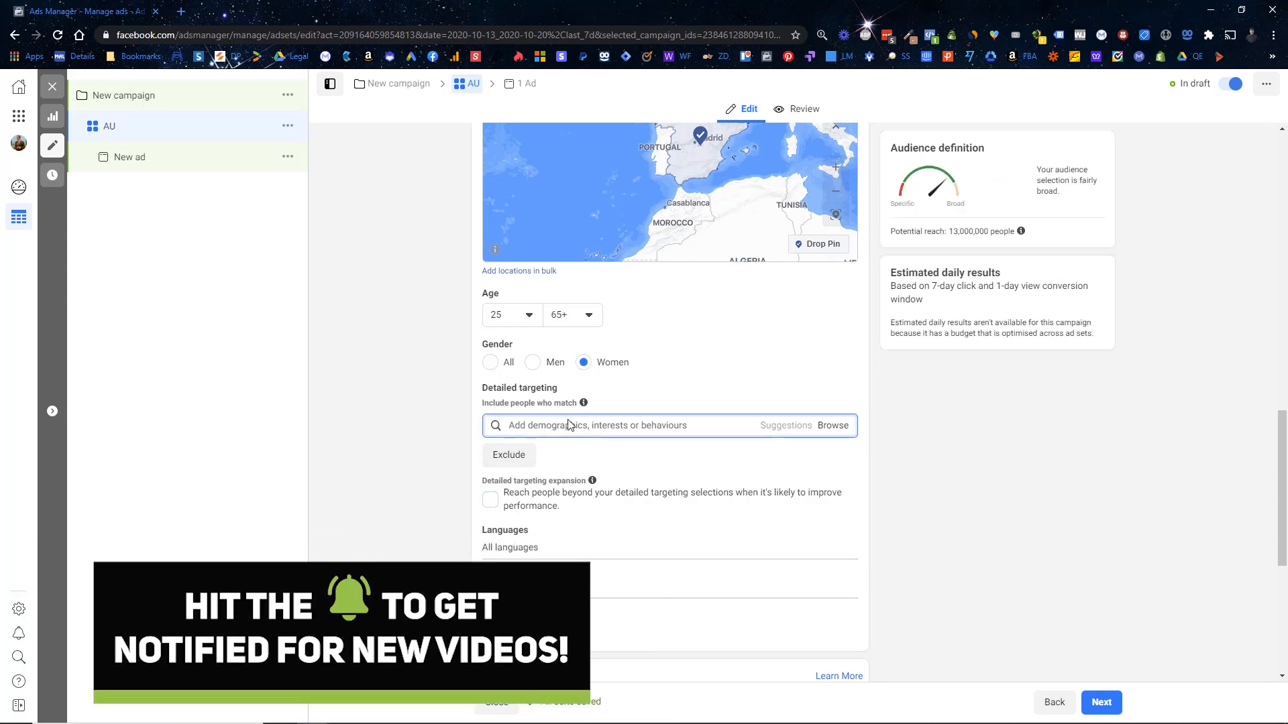
pyautogui.write('dog')
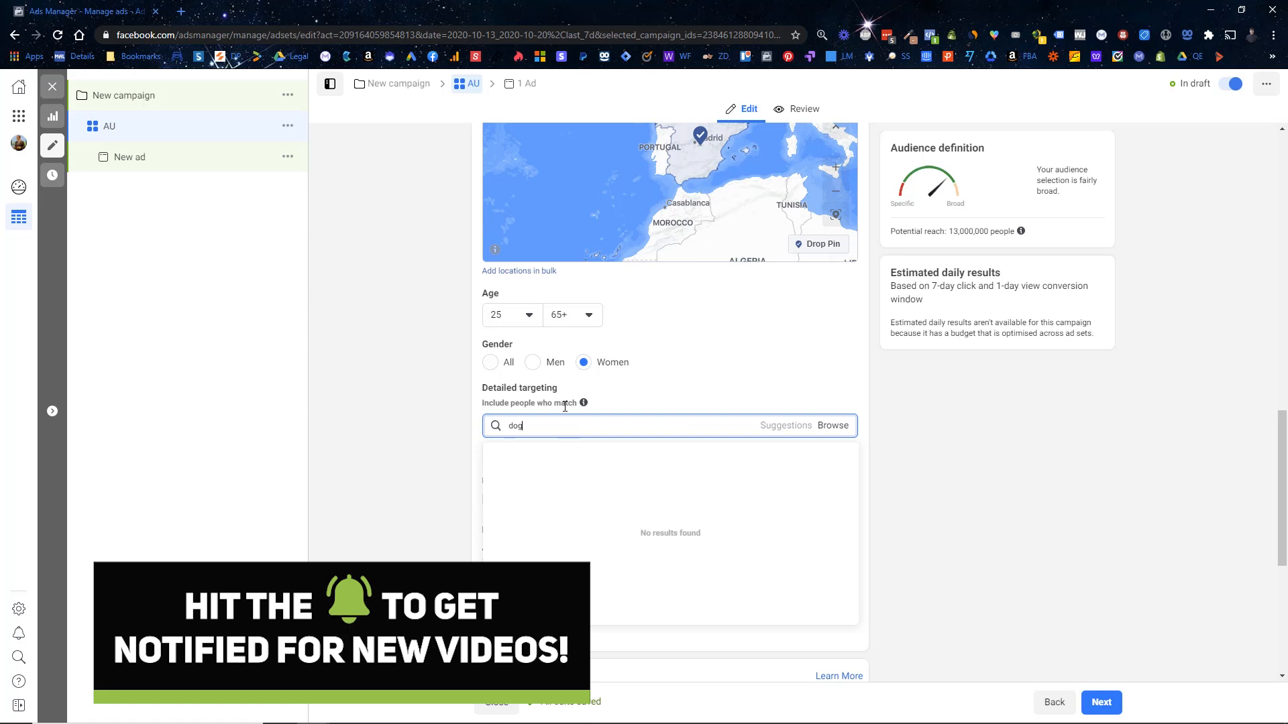
pyautogui.press('BackSpace')
pyautogui.press('BackSpace')
pyautogui.press('BackSpace')
pyautogui.click(781, 435)
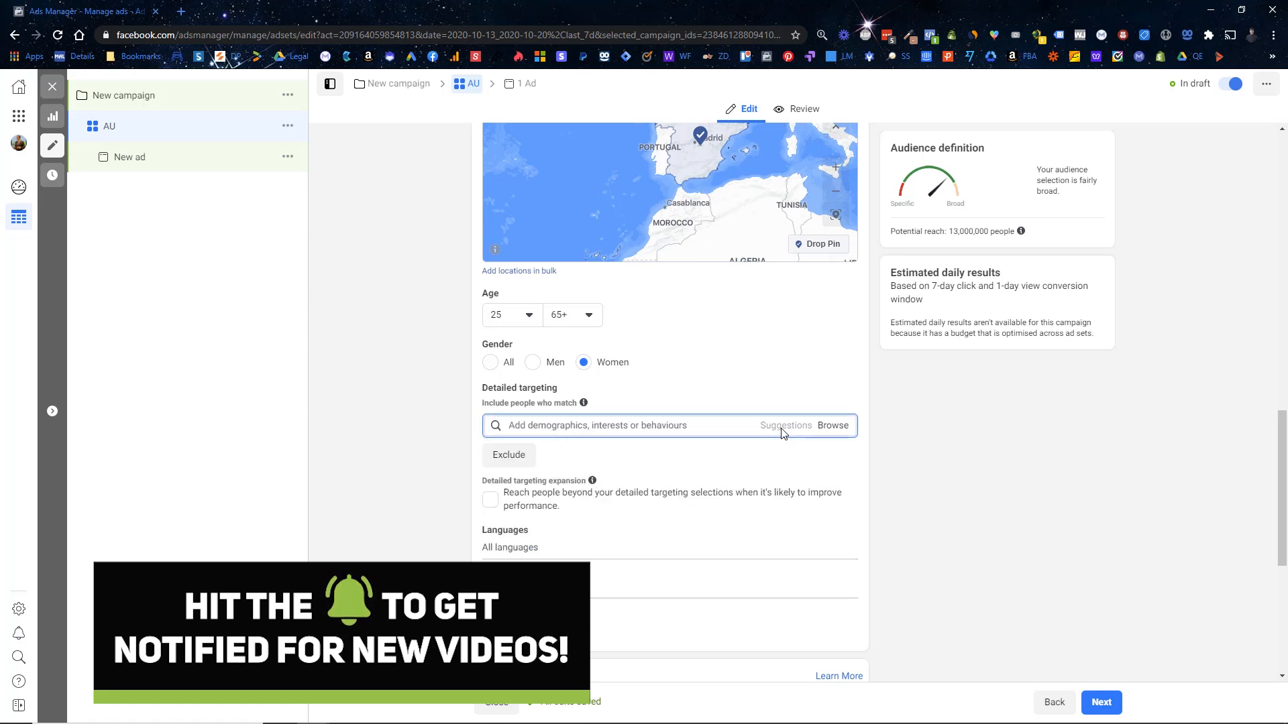
pyautogui.click(548, 425)
pyautogui.write('dogs')
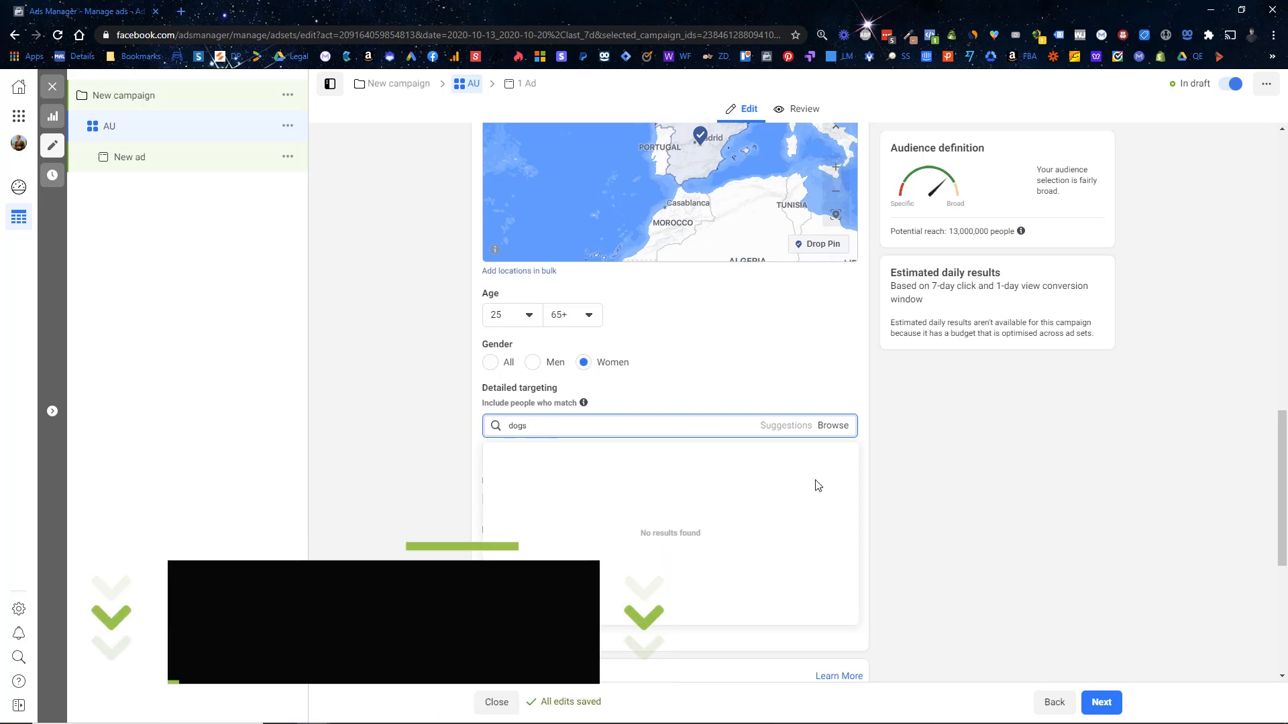
pyautogui.click(832, 428)
# Search detailed targeting for "dog" and include the Dogs interest.
pyautogui.click(584, 433)
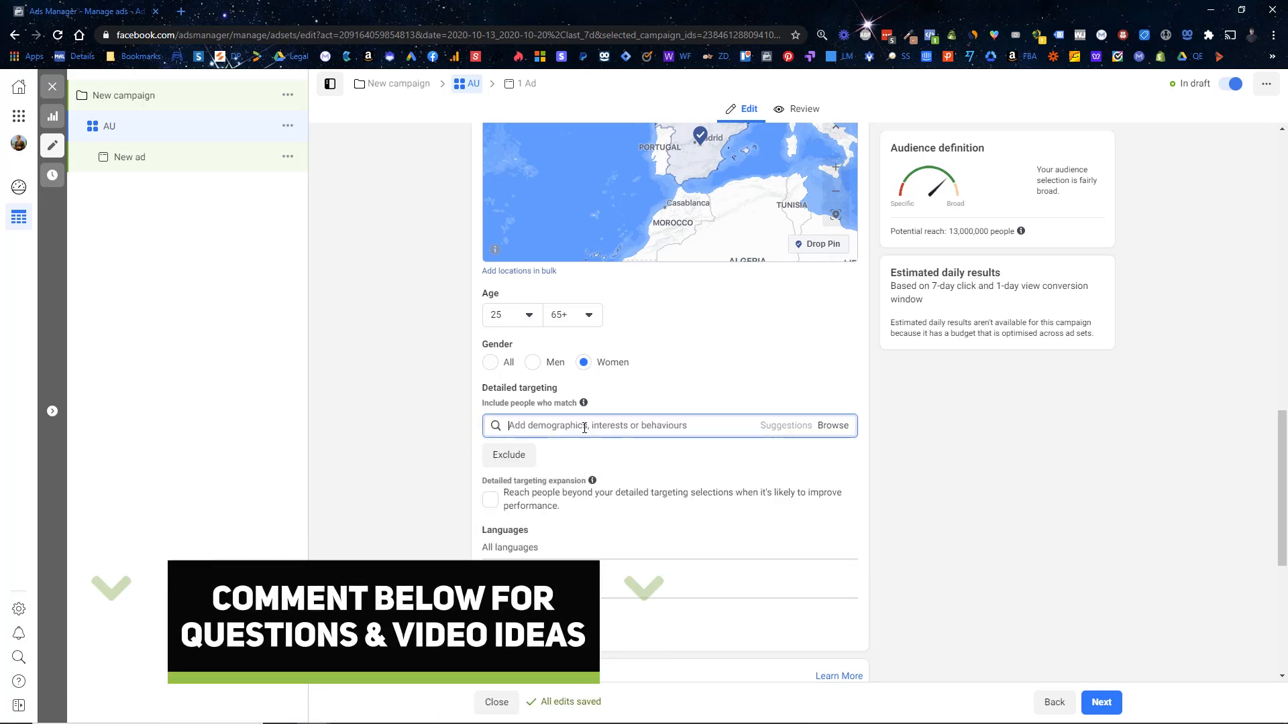
pyautogui.write('dog')
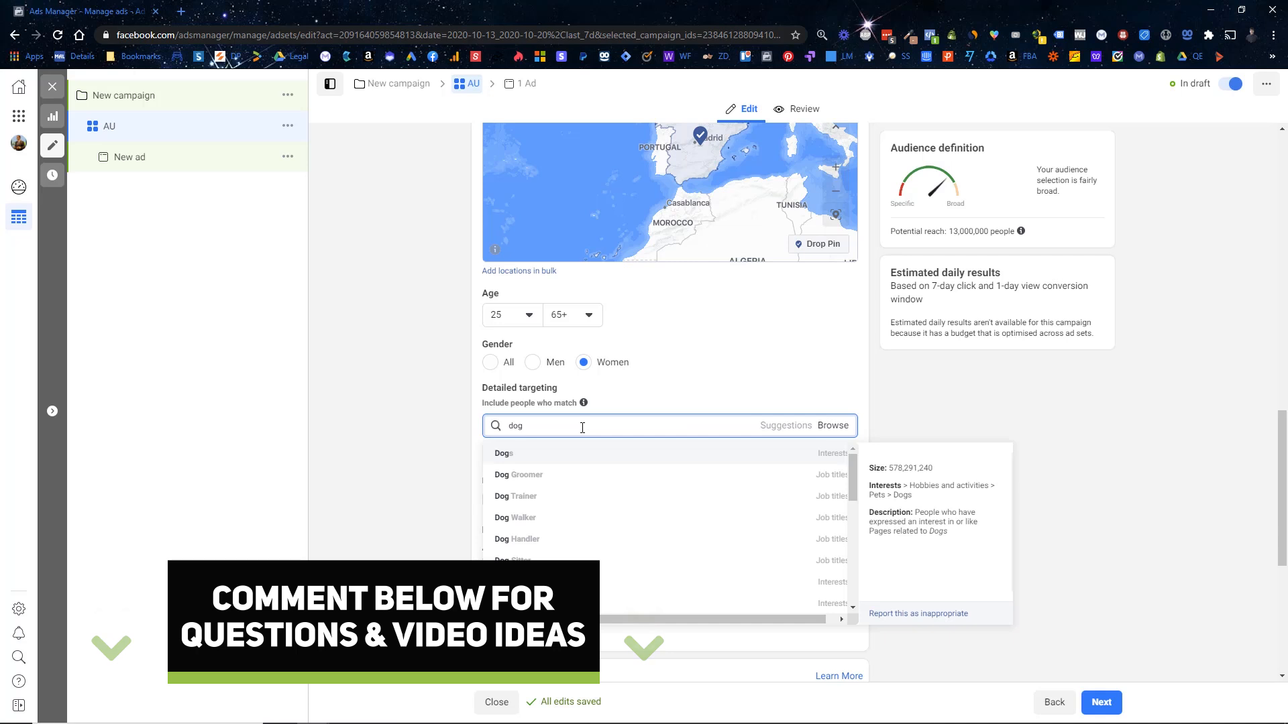
pyautogui.click(501, 454)
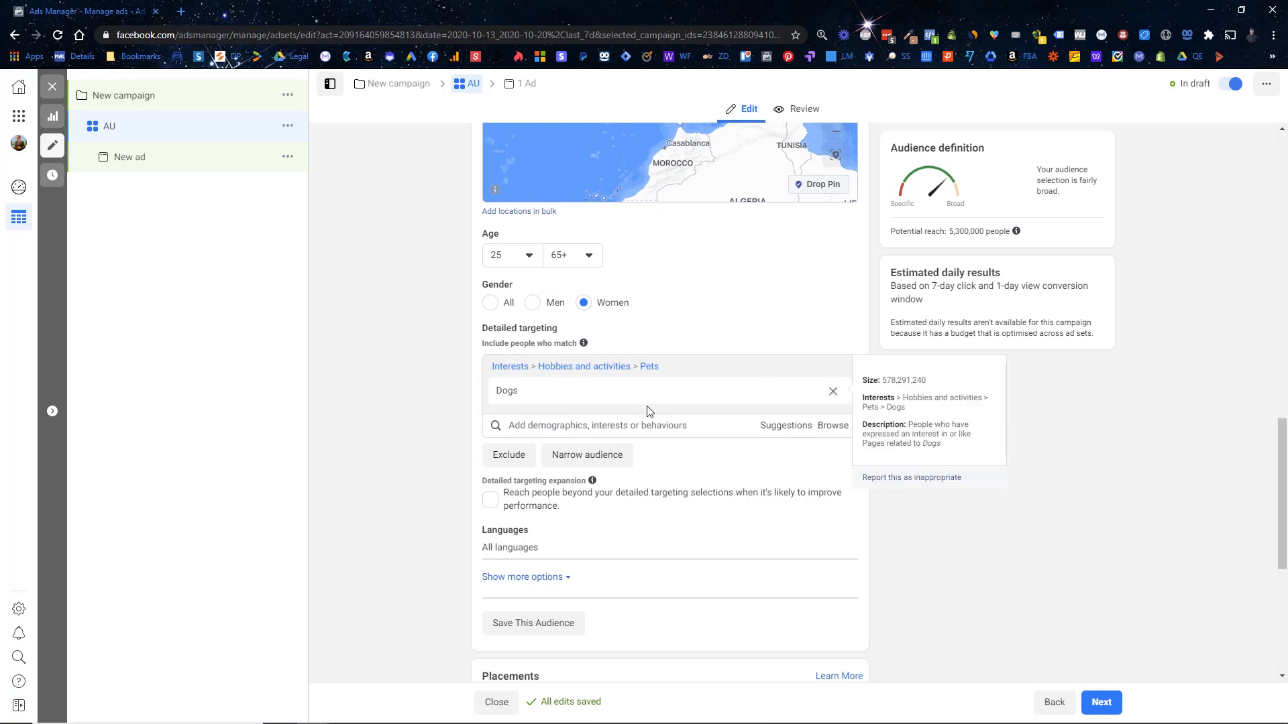
# Browse the suggested interests for detailed targeting and check the audience's potential reach.
pyautogui.click(774, 430)
pyautogui.moveTo(619, 463)
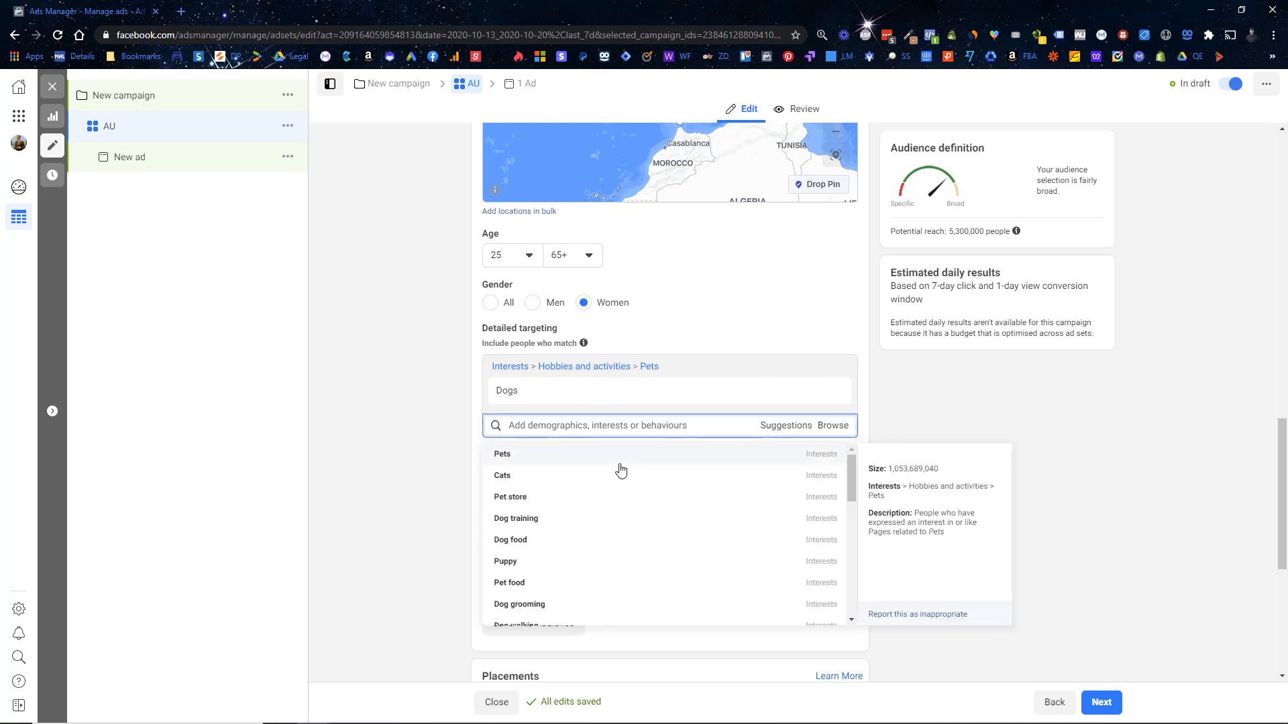
pyautogui.scroll(-2, 607, 523)
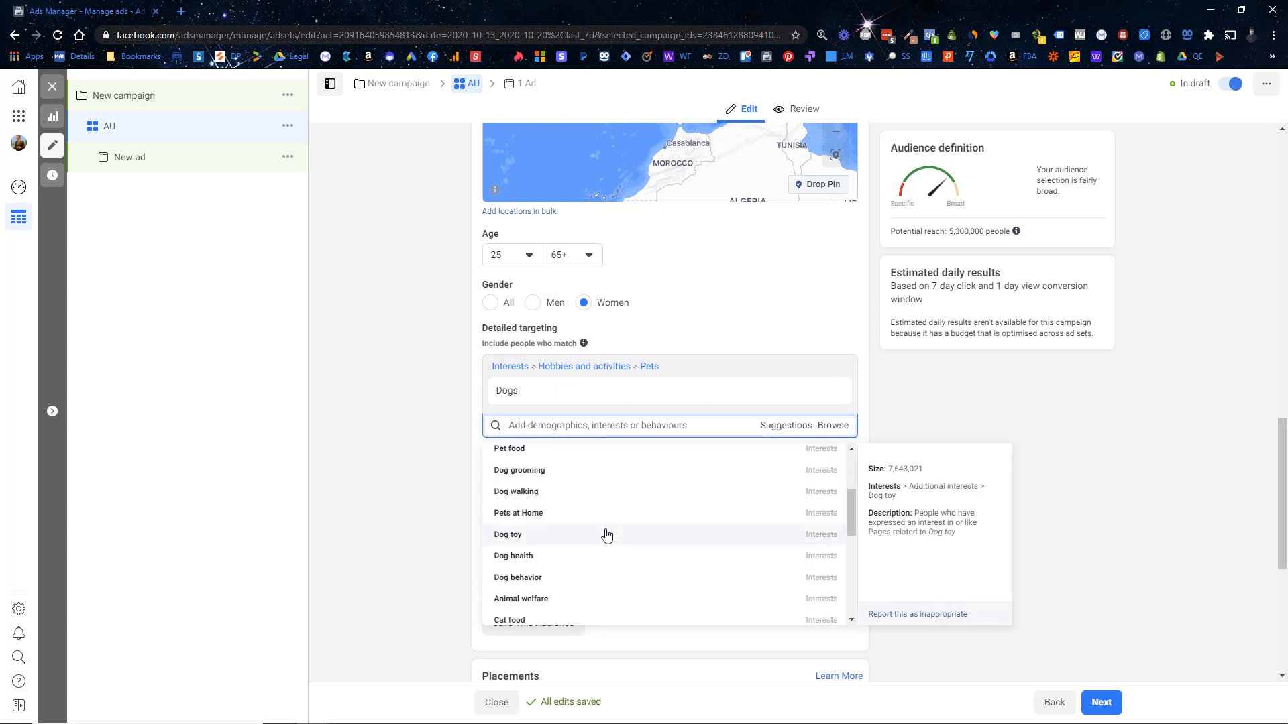
pyautogui.scroll(2, 602, 532)
pyautogui.click(415, 449)
pyautogui.moveTo(563, 404)
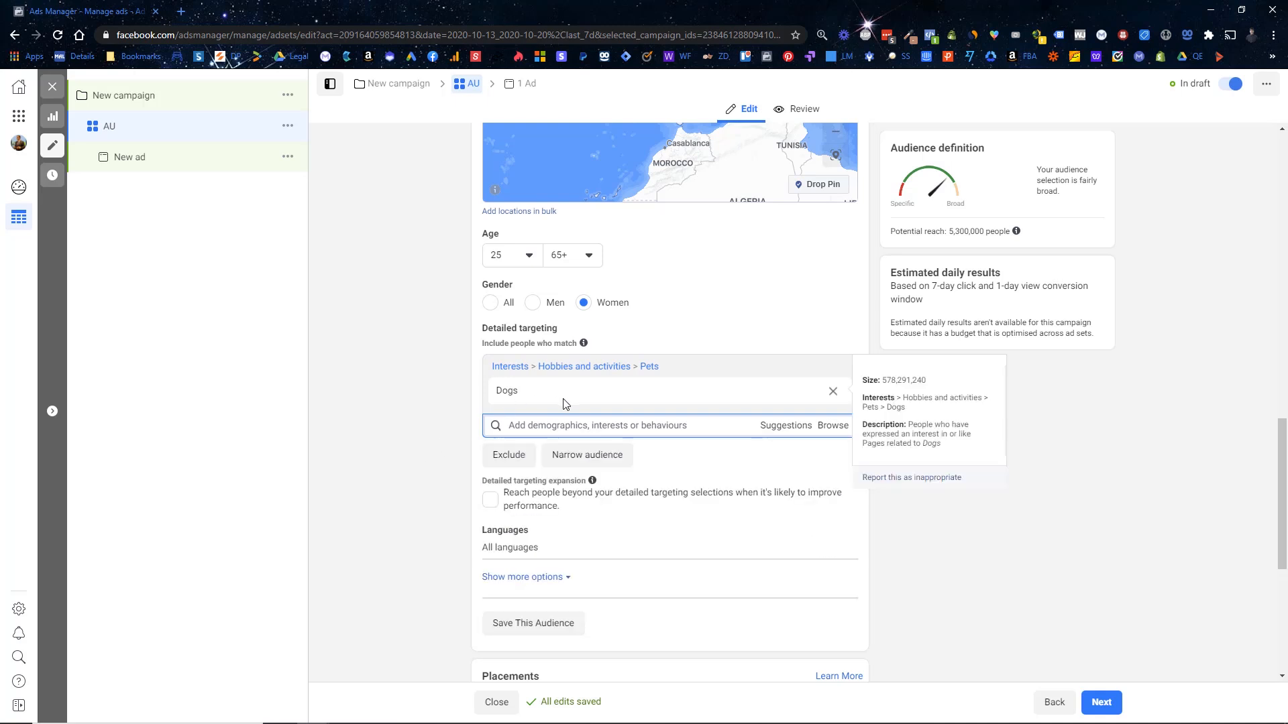
pyautogui.scroll(1, 549, 402)
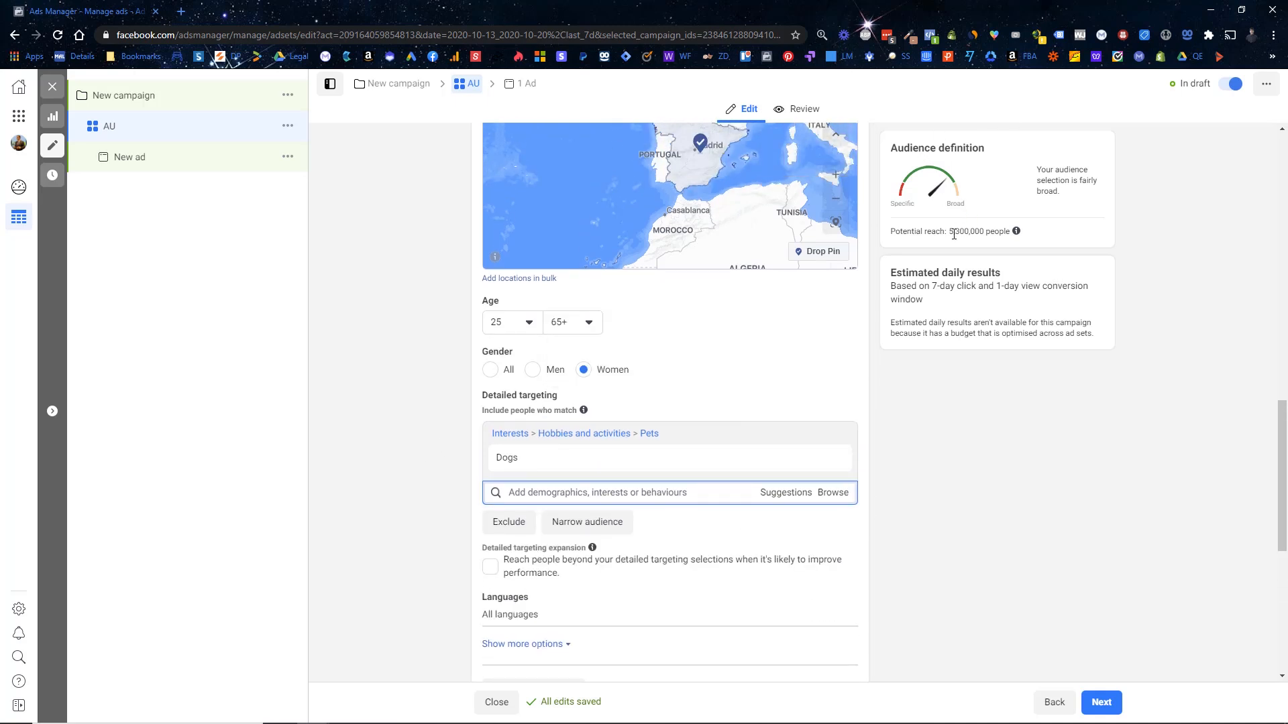
pyautogui.moveTo(951, 232); pyautogui.dragTo(1006, 229)
# Expand the additional audience options and switch the ad set to manual placements.
pyautogui.scroll(-4, 460, 340)
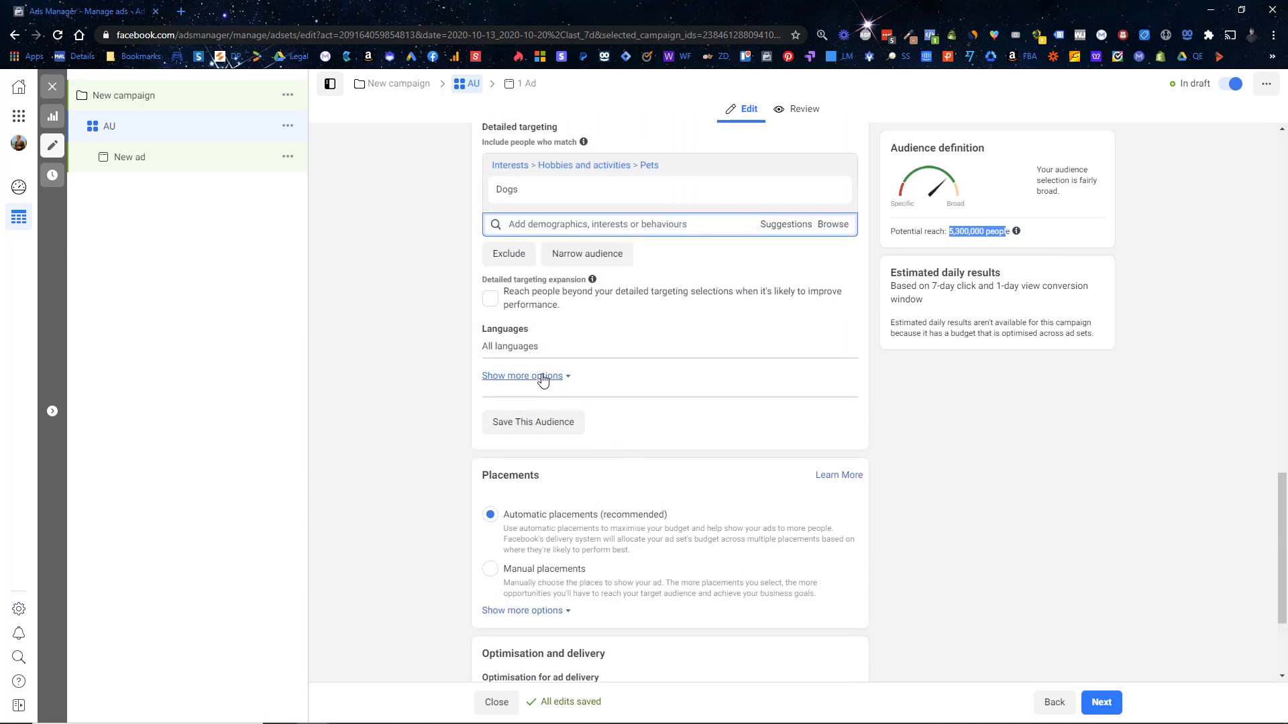
pyautogui.click(543, 377)
pyautogui.scroll(-3, 561, 389)
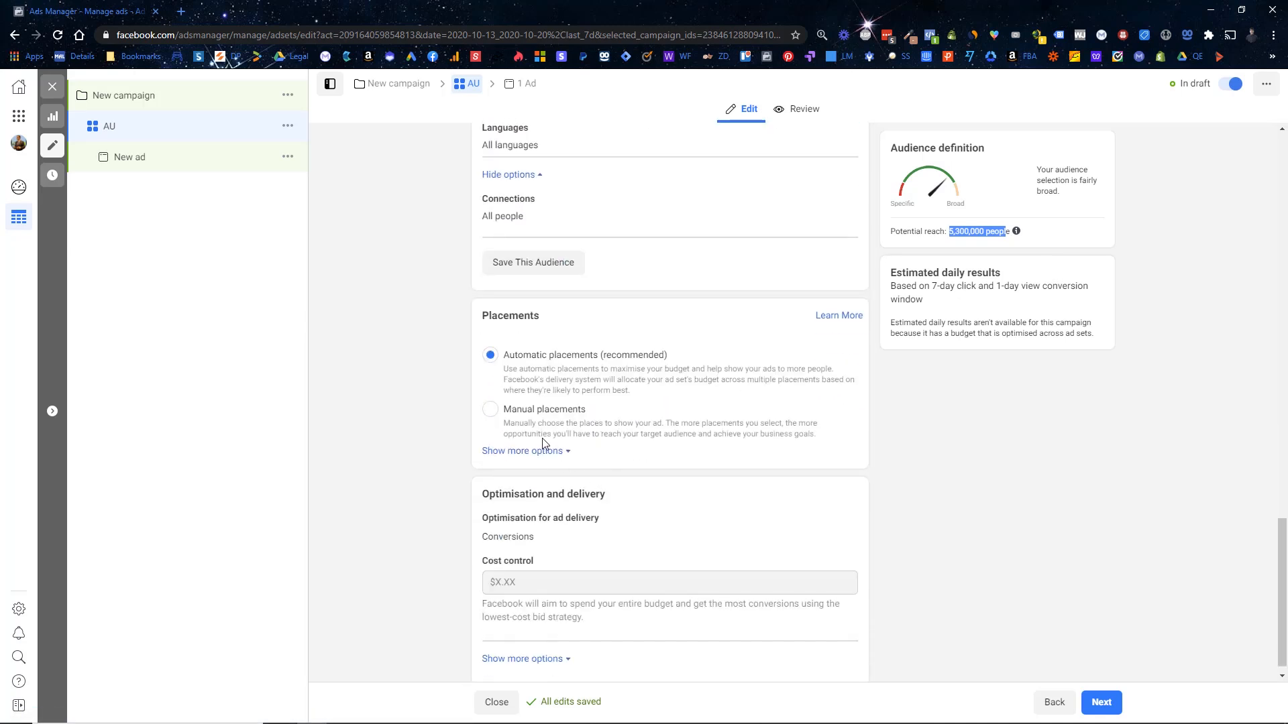
pyautogui.click(545, 410)
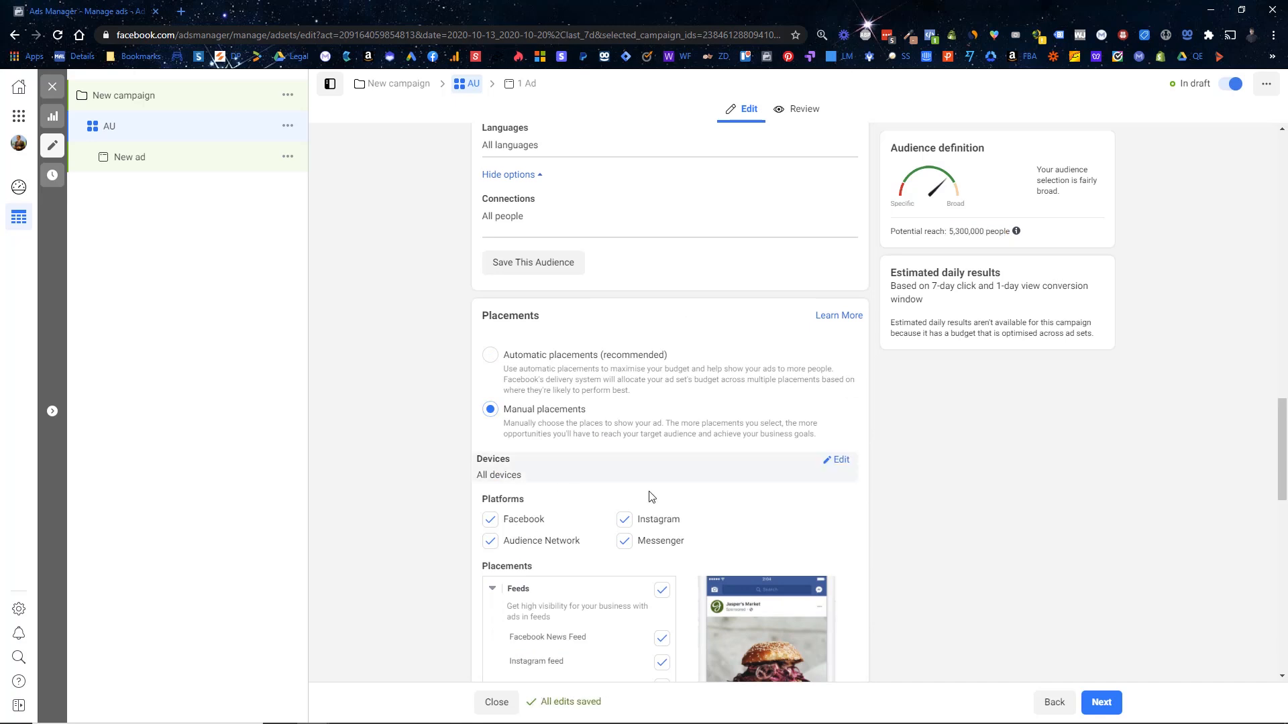
# Exclude Desktop from the placement devices so that only Mobile is targeted.
pyautogui.click(837, 462)
pyautogui.click(627, 484)
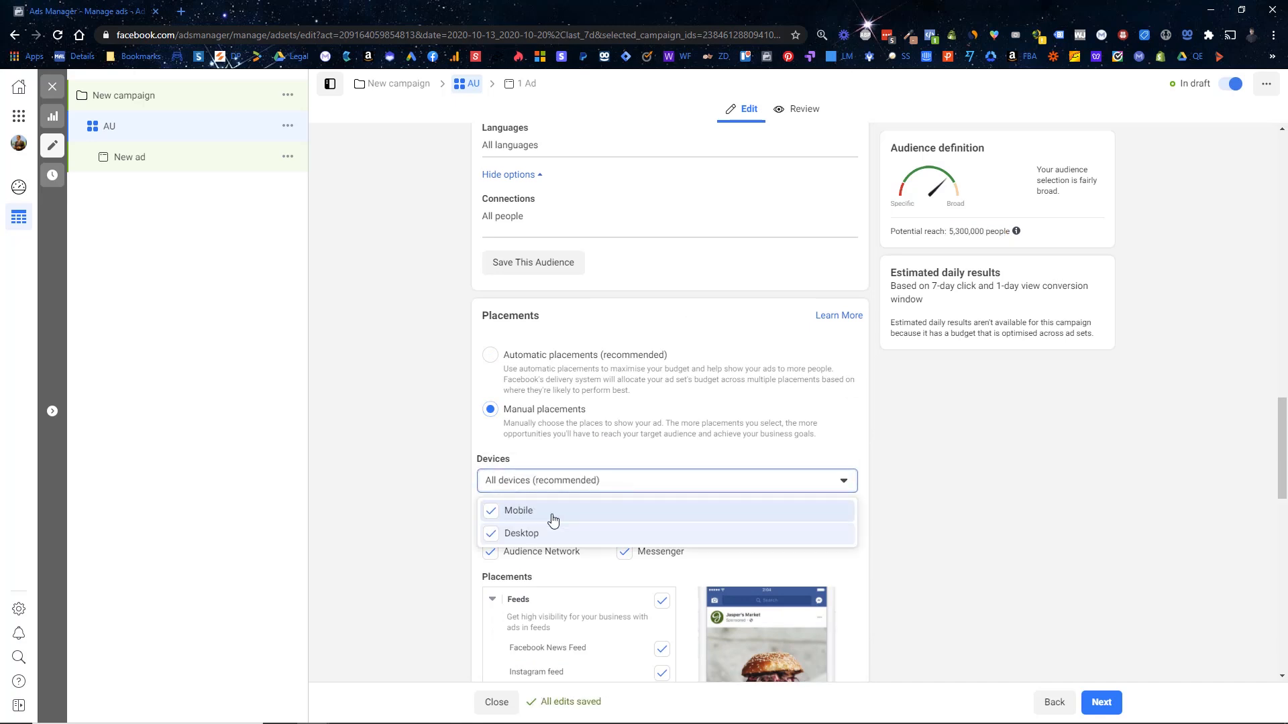
pyautogui.click(493, 534)
pyautogui.click(432, 508)
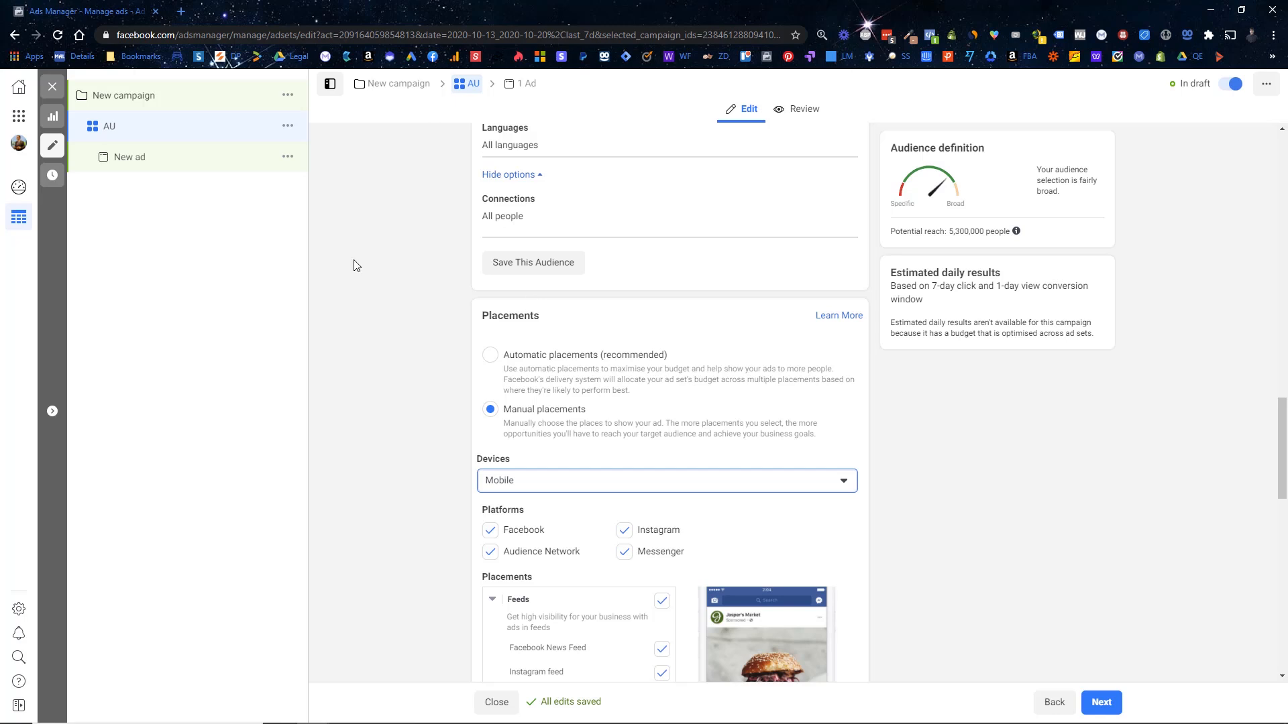
# Review the platforms and individual placements from Feeds to Apps and sites, then the optimisation and delivery settings.
pyautogui.scroll(-8, 402, 396)
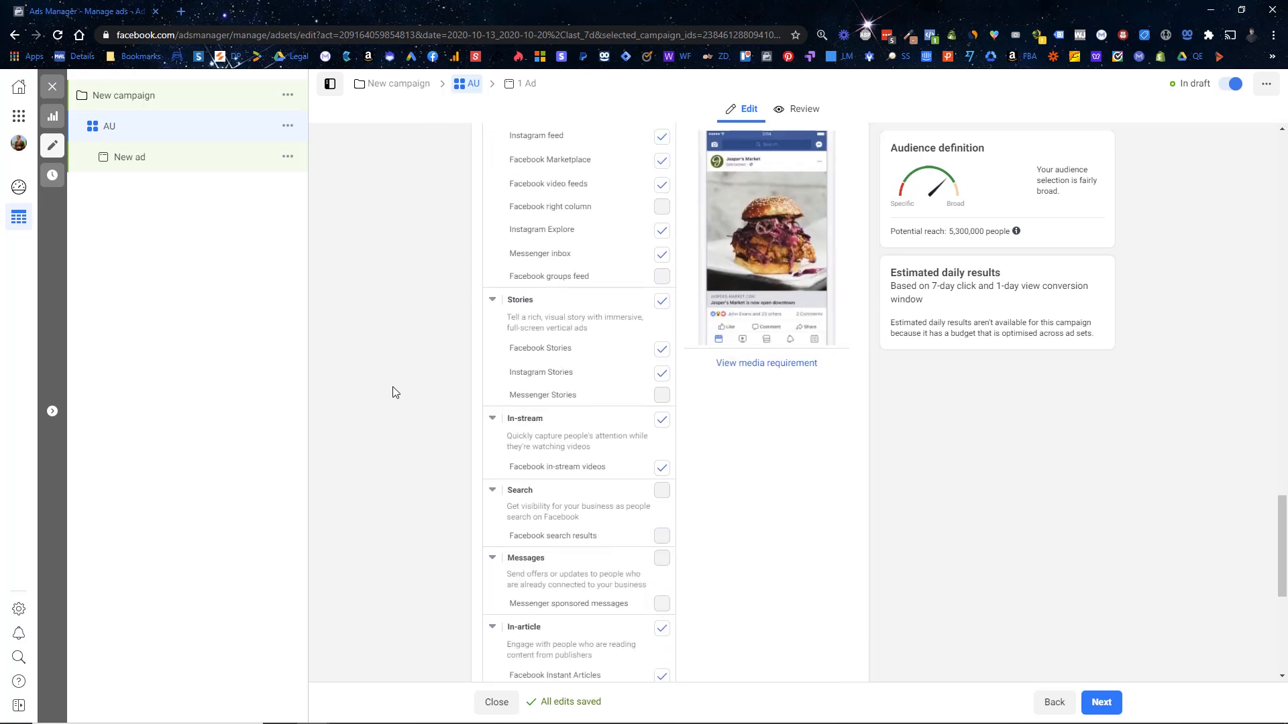
pyautogui.scroll(5, 543, 281)
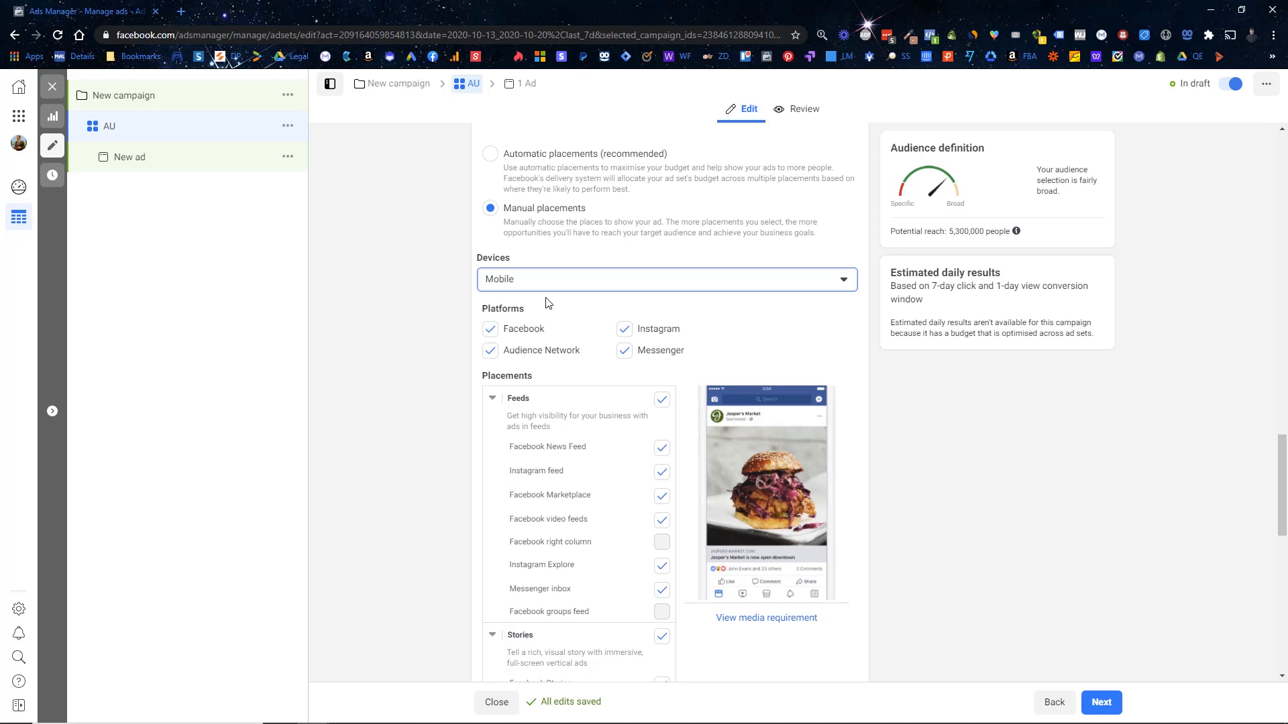
pyautogui.scroll(-3, 546, 302)
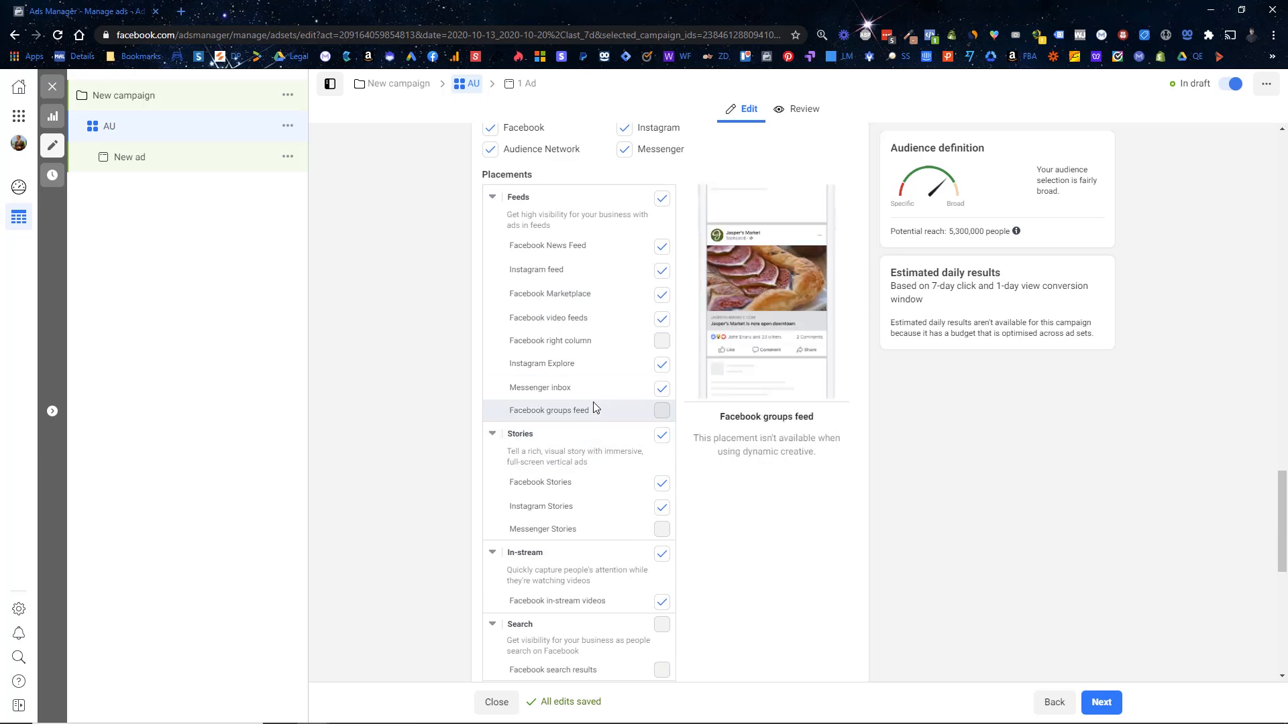
pyautogui.scroll(-5, 638, 420)
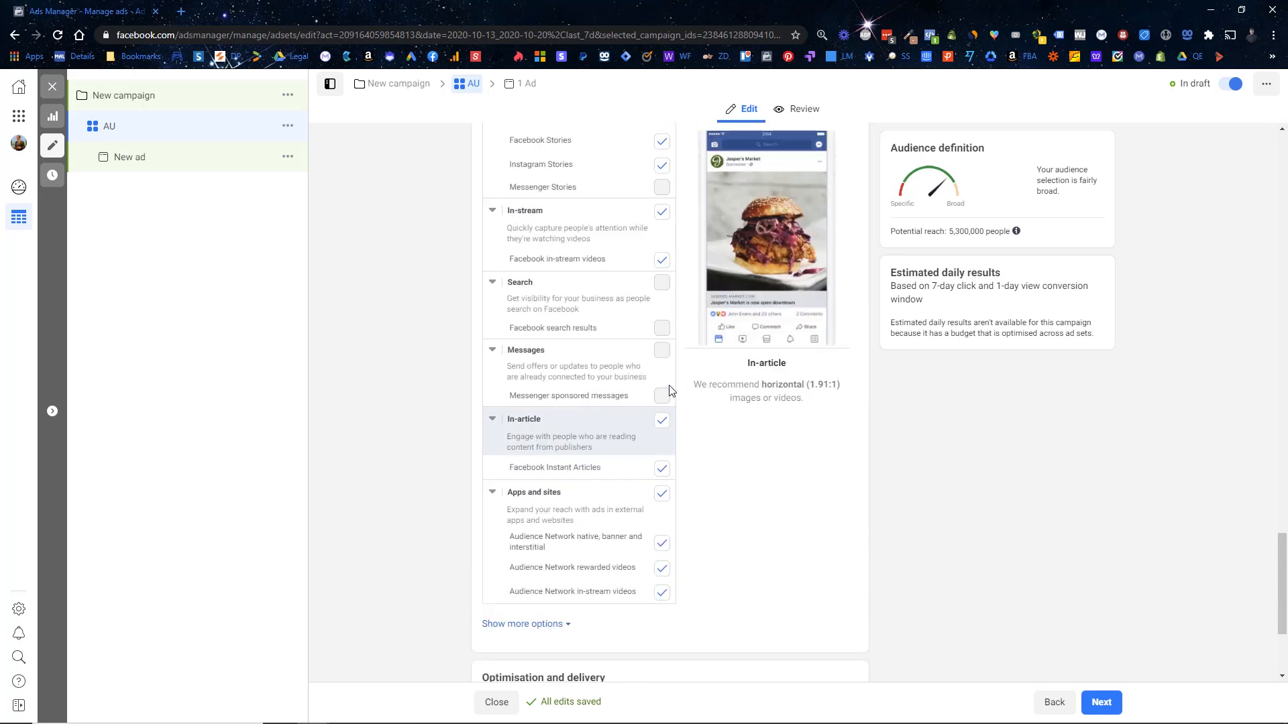
pyautogui.scroll(3, 634, 301)
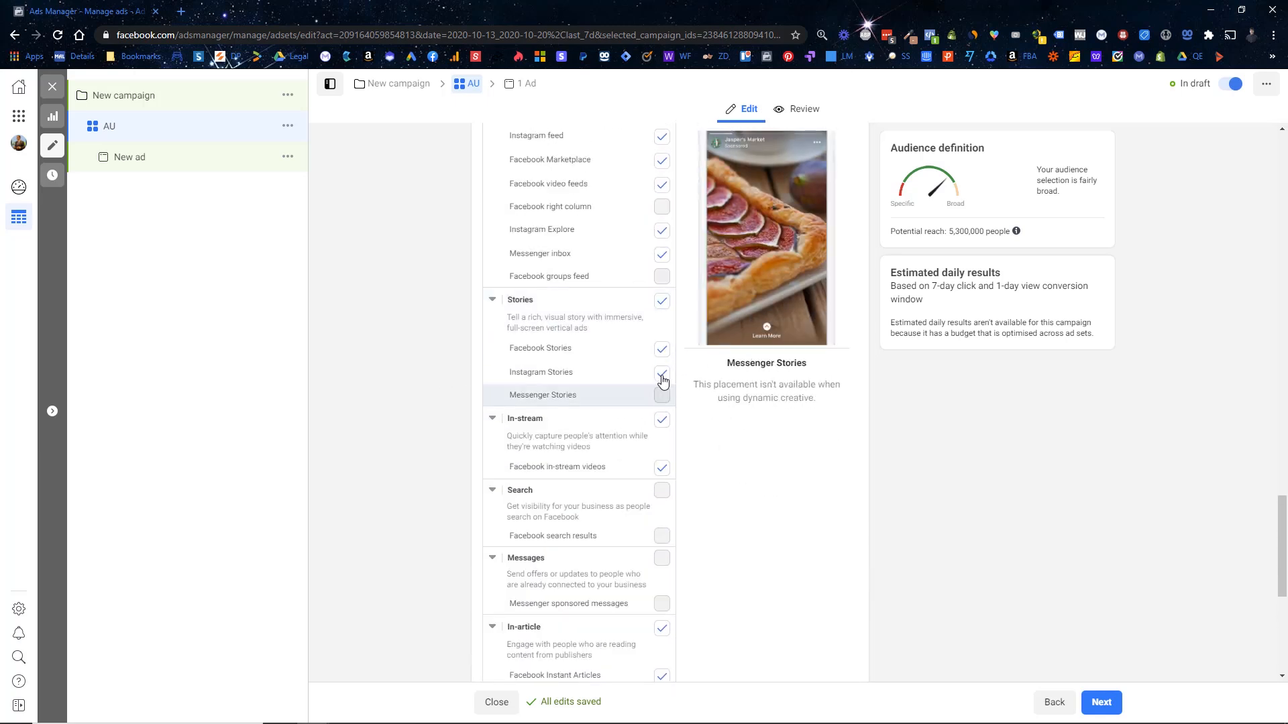
pyautogui.scroll(-6, 470, 288)
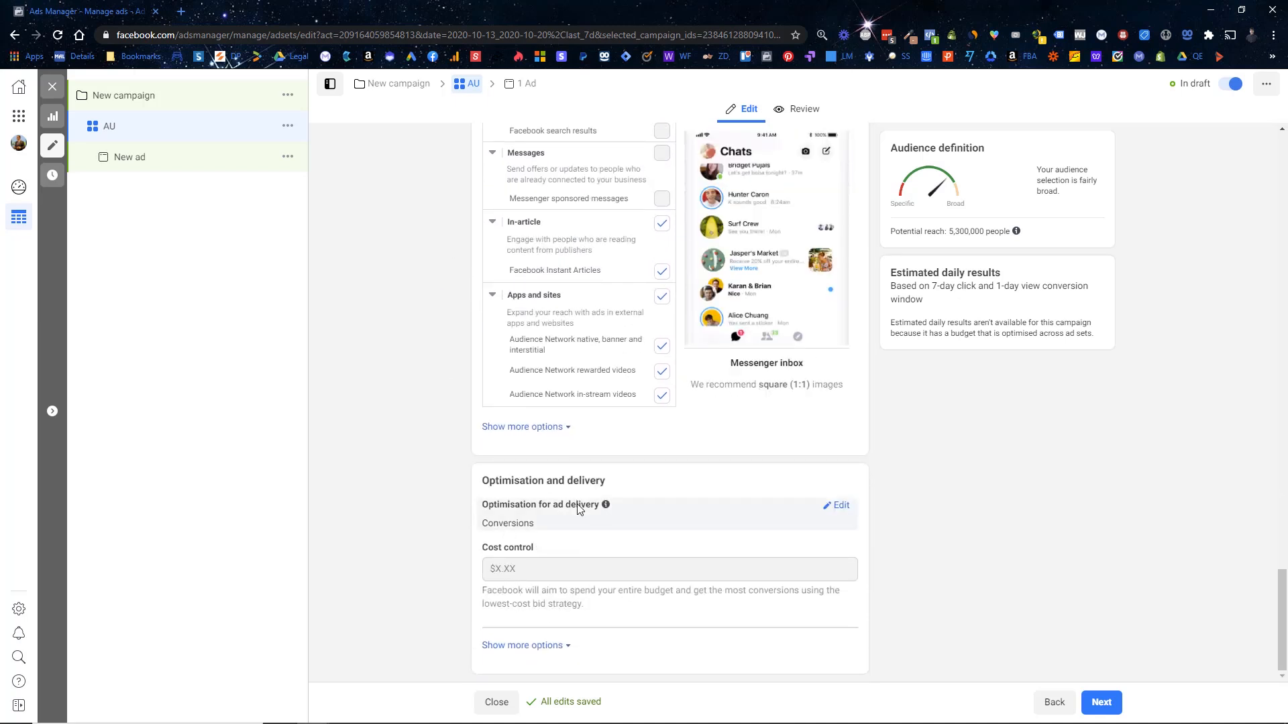
# Open the new ad under the AU ad set and go to its media section.
pyautogui.click(149, 158)
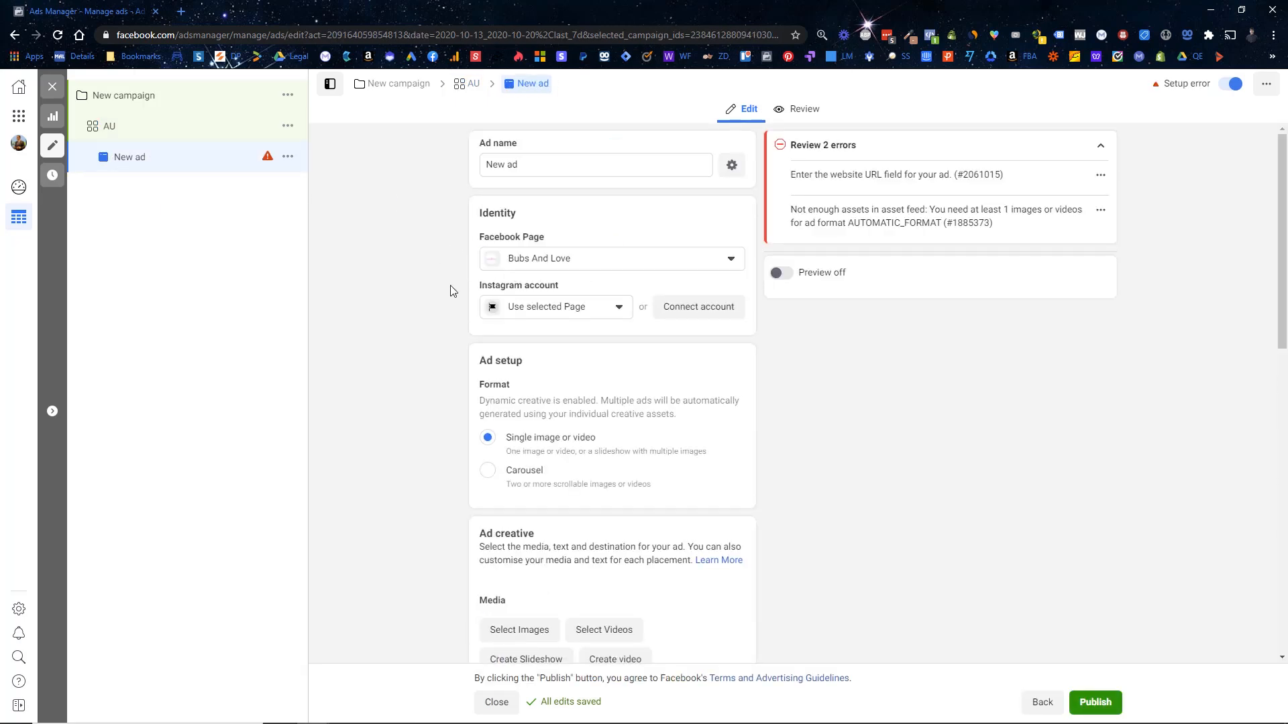
pyautogui.scroll(-3, 403, 288)
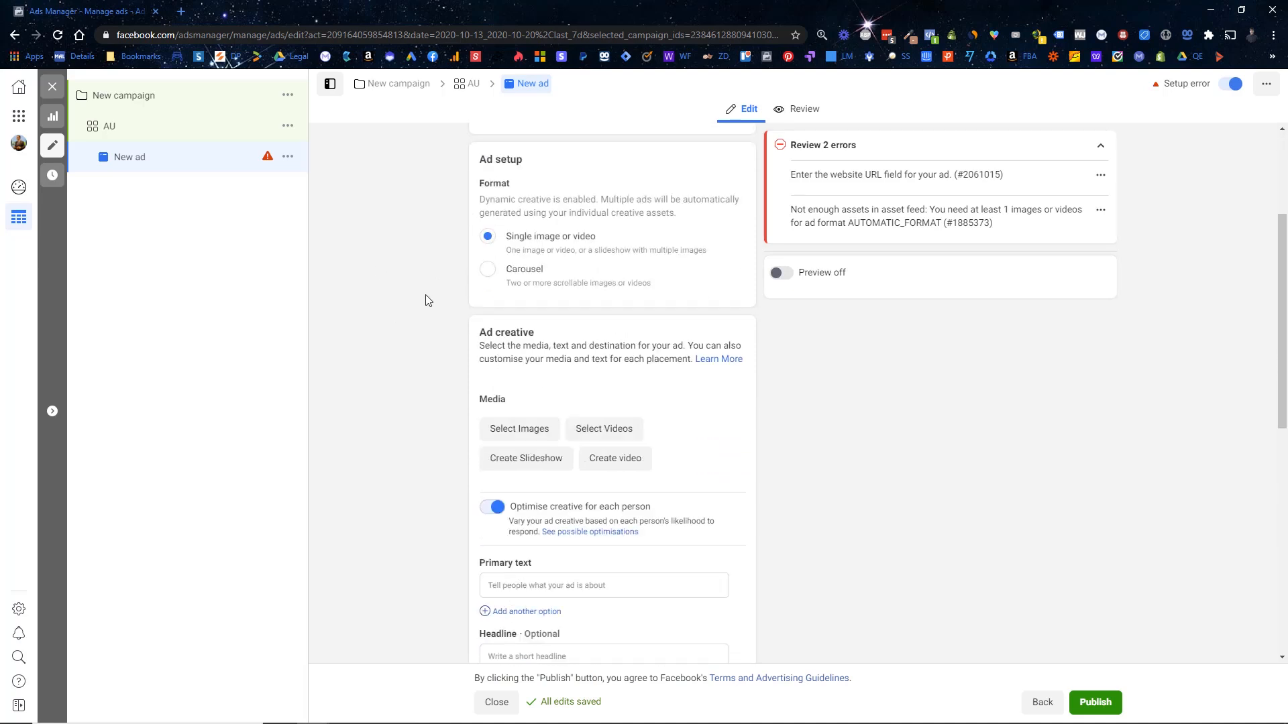
pyautogui.scroll(-1, 430, 301)
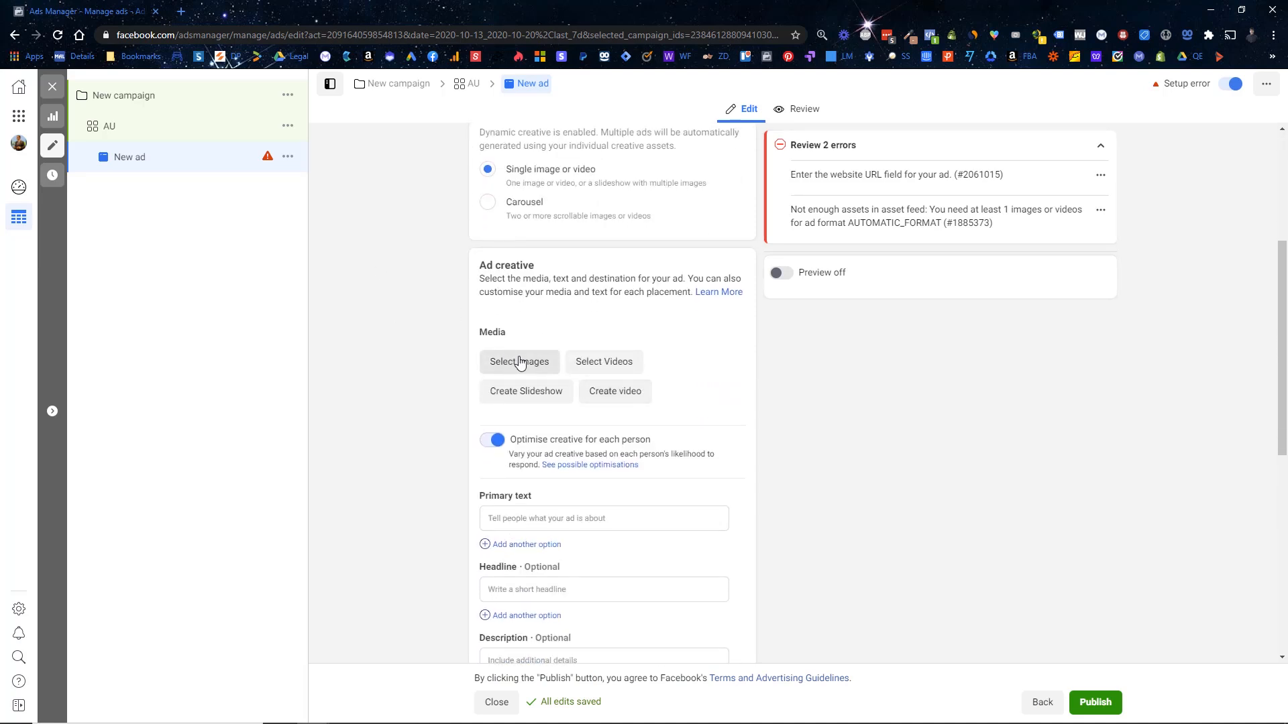
# Look into the account's video and image libraries for the ad media, closing each without a selection.
pyautogui.click(617, 370)
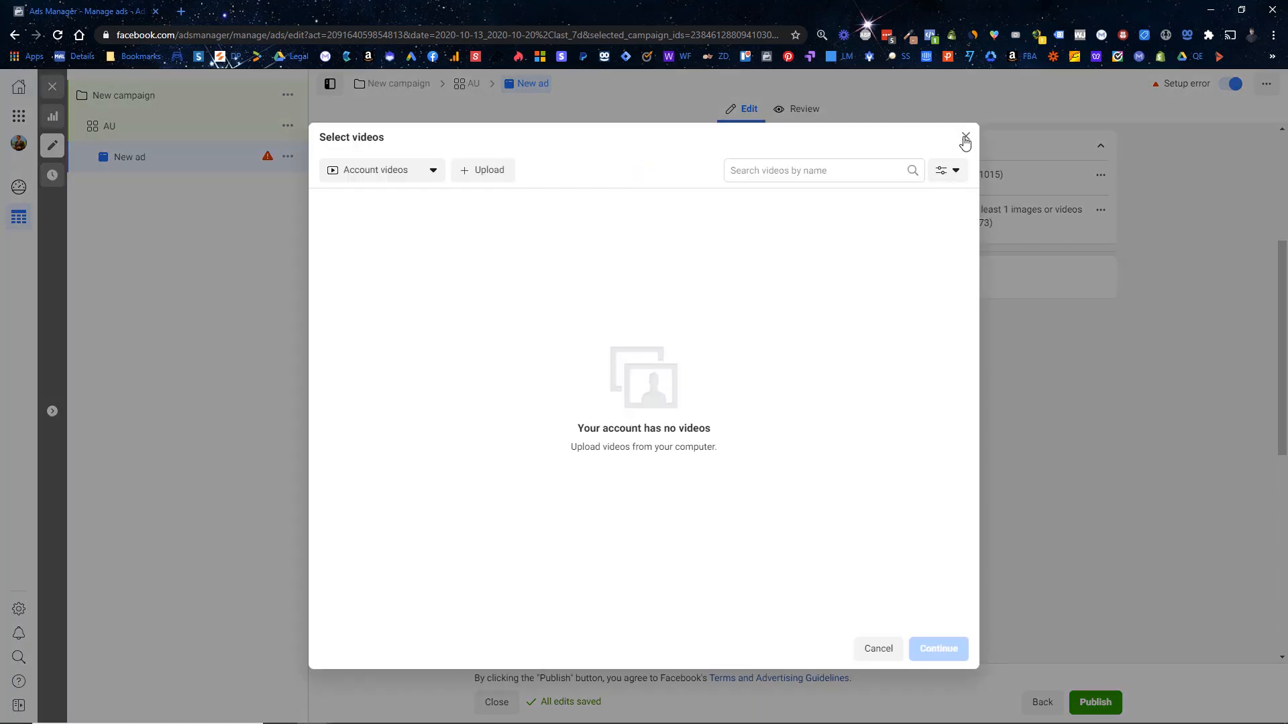
pyautogui.click(965, 138)
pyautogui.click(526, 360)
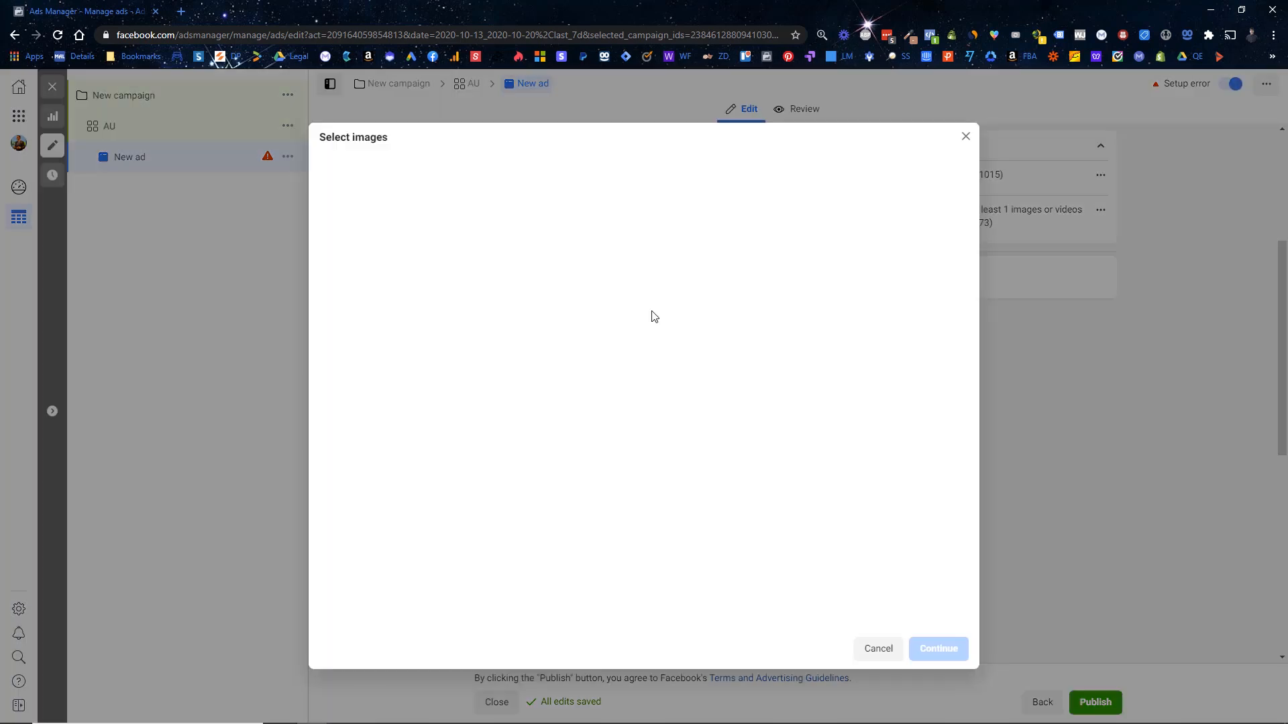
pyautogui.click(965, 137)
# Enter "test" as the ad's primary text.
pyautogui.scroll(3, 437, 274)
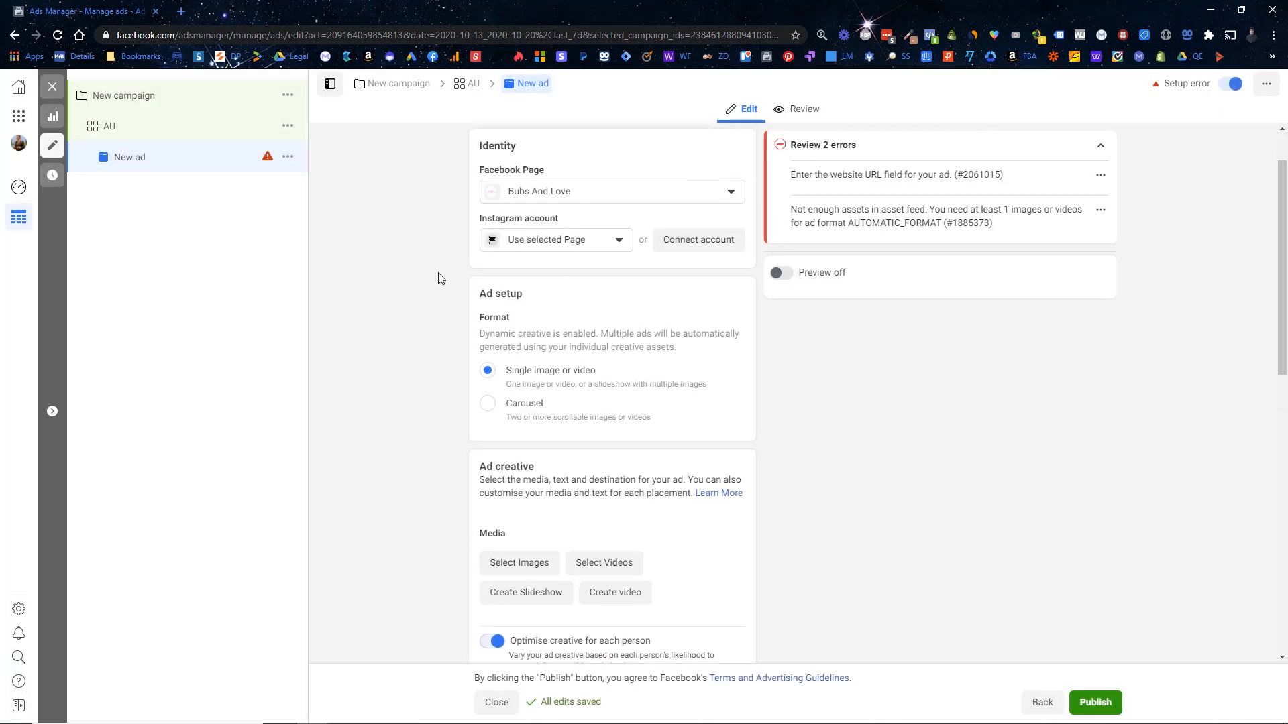
pyautogui.scroll(-4, 440, 275)
pyautogui.scroll(-2, 438, 276)
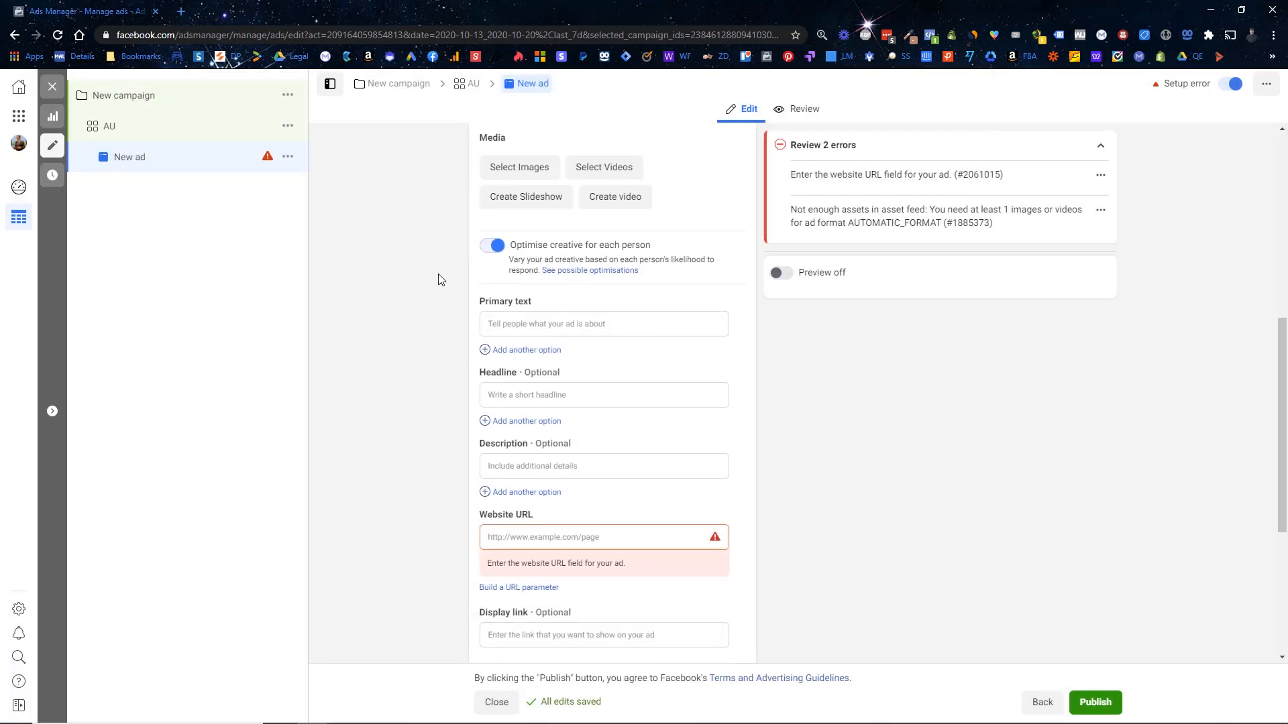
pyautogui.click(589, 317)
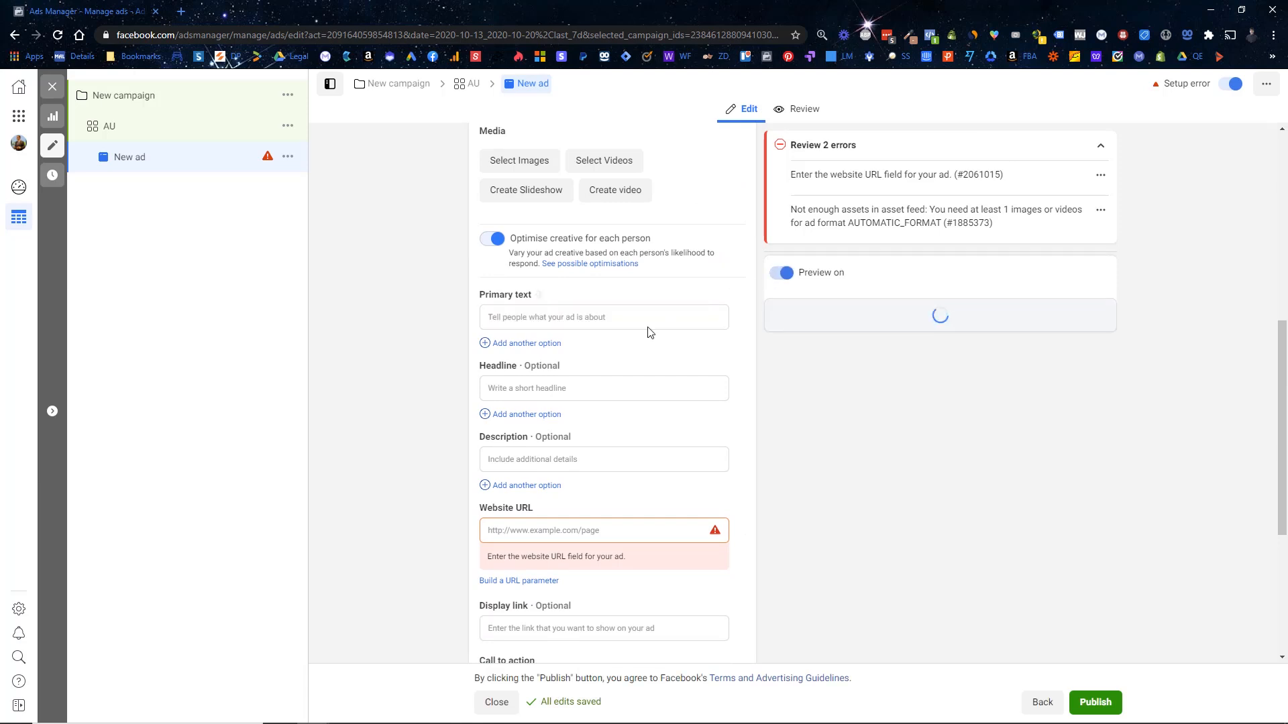
pyautogui.click(545, 316)
pyautogui.write('test')
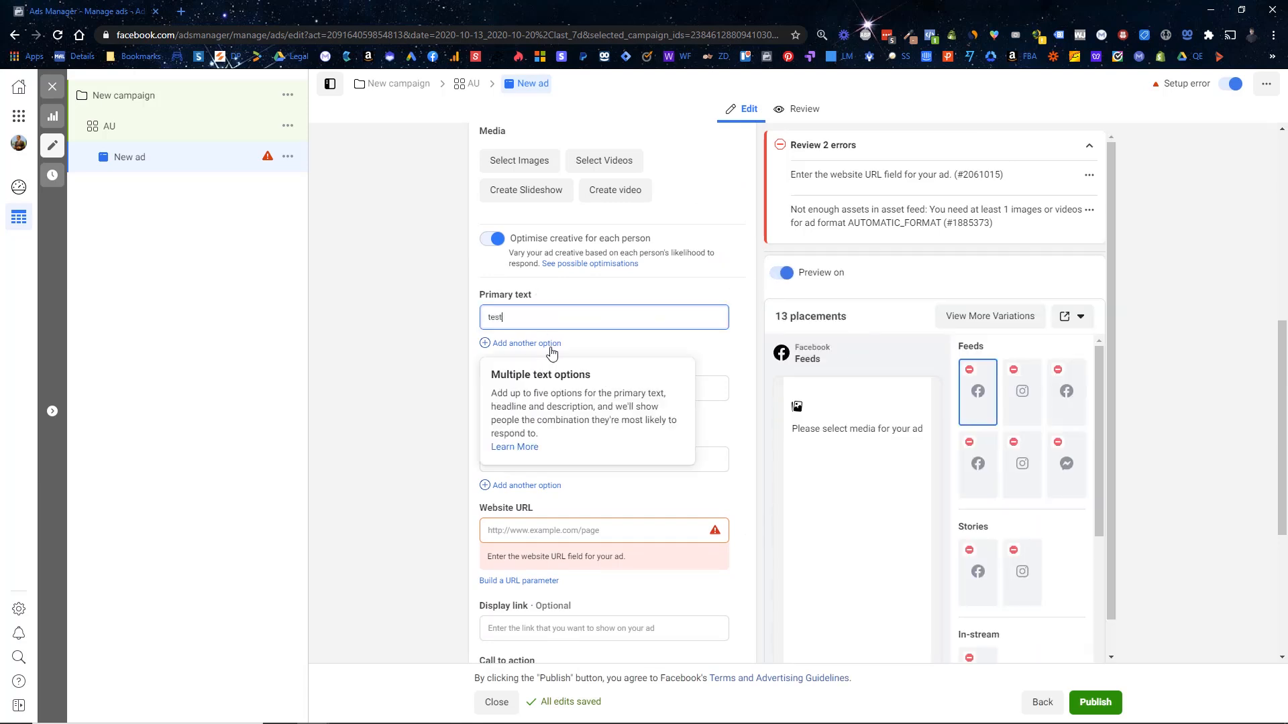
# Add a second primary text option reading "test112" and an empty third option.
pyautogui.click(507, 345)
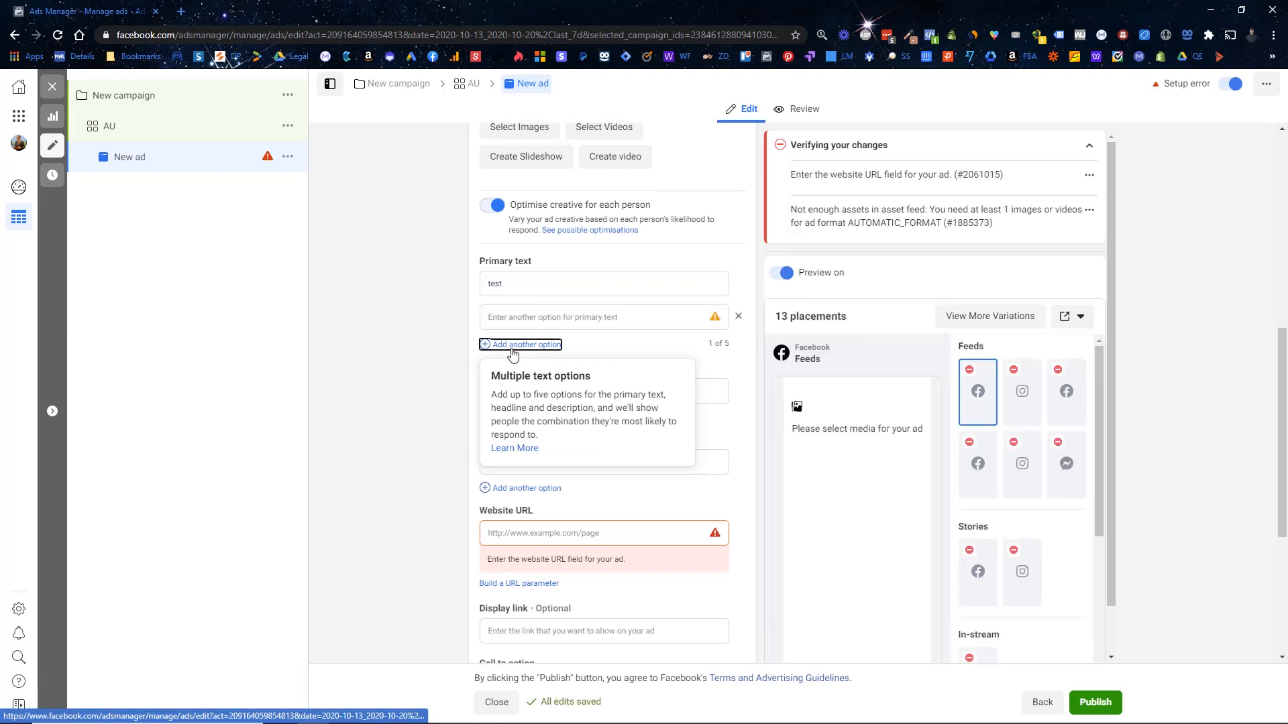
pyautogui.write('test')
pyautogui.click(517, 345)
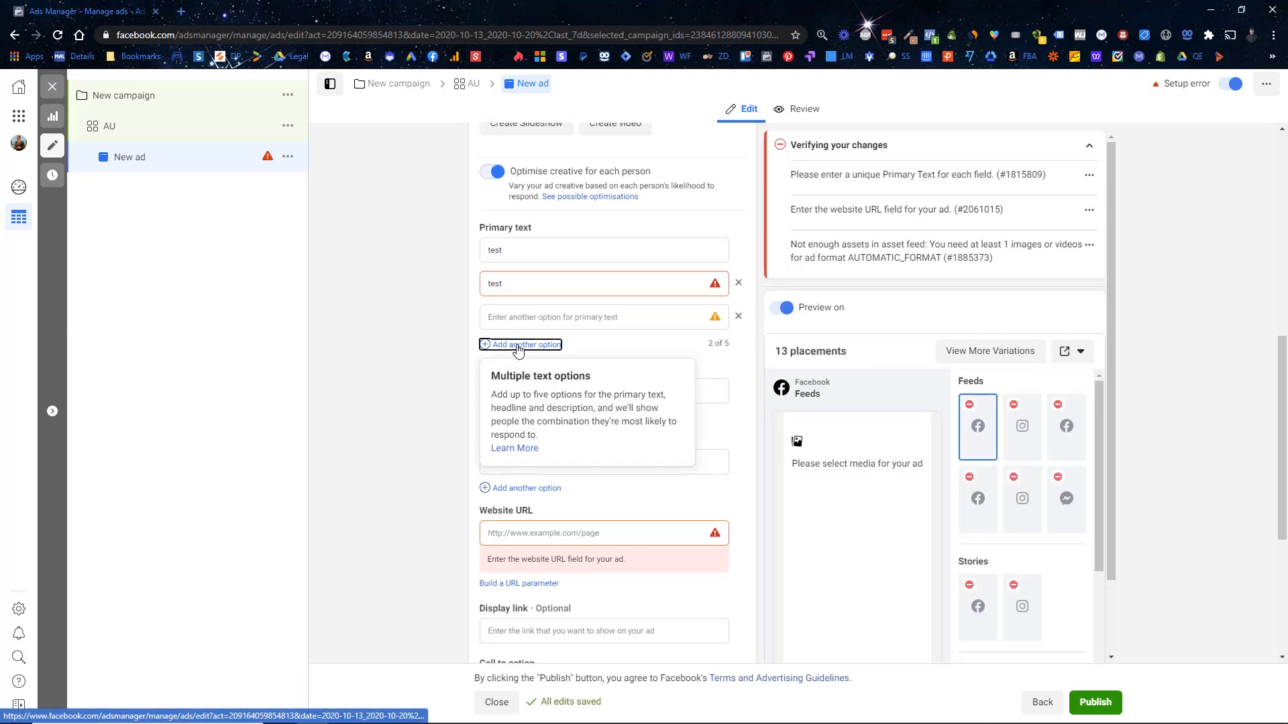
pyautogui.click(529, 283)
pyautogui.write('112')
pyautogui.click(534, 312)
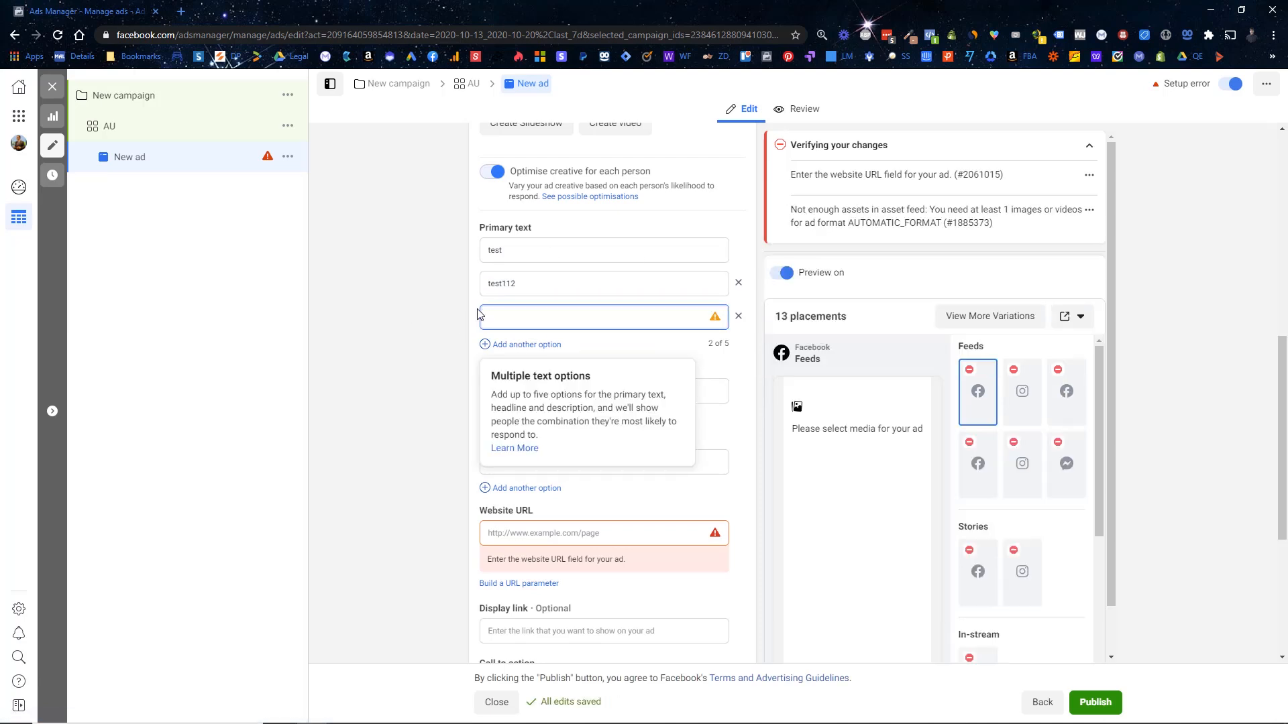
pyautogui.moveTo(708, 344); pyautogui.dragTo(732, 346)
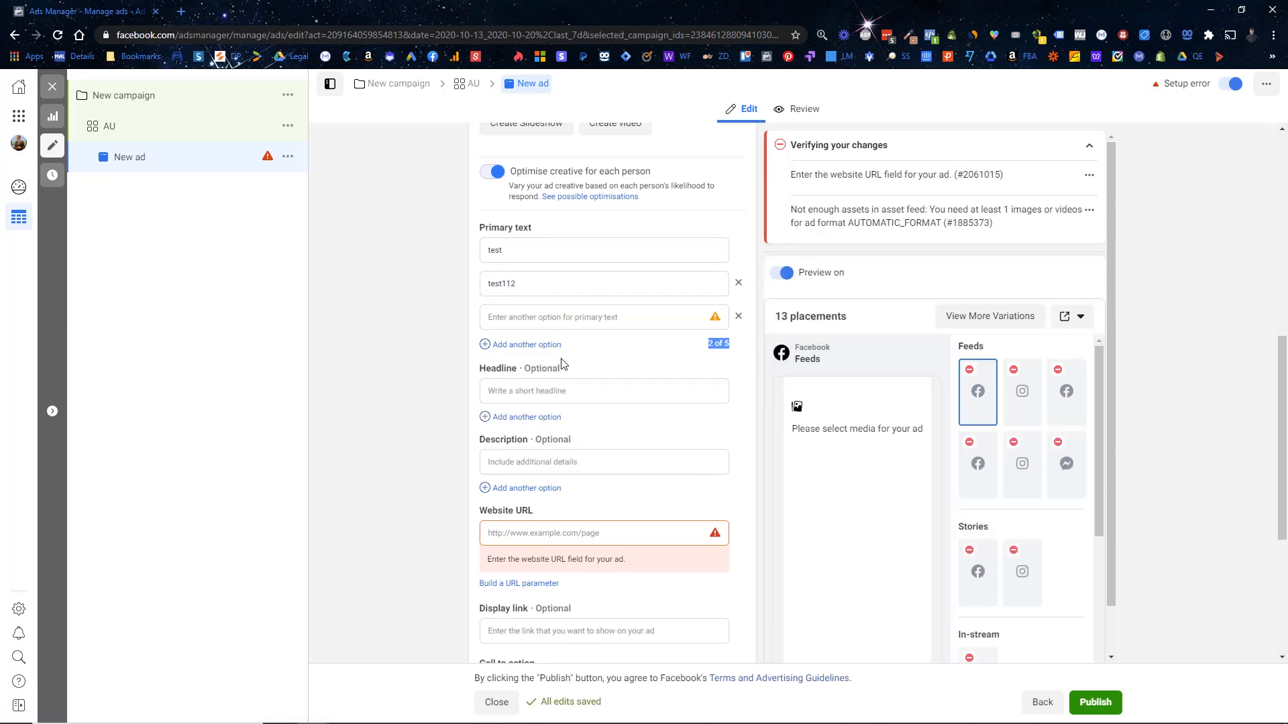
# Leave the headline and description empty and set the ad's call to action to Shop Now.
pyautogui.click(537, 401)
pyautogui.click(518, 456)
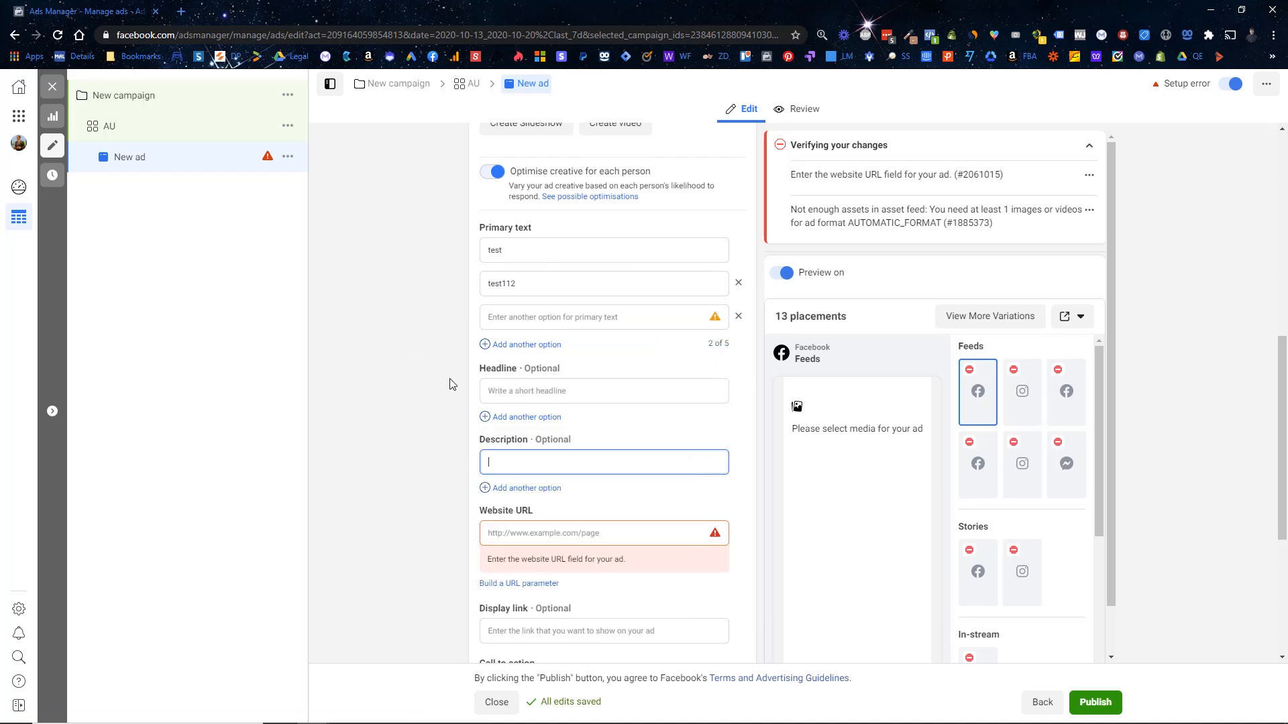
pyautogui.scroll(-4, 453, 375)
pyautogui.click(453, 339)
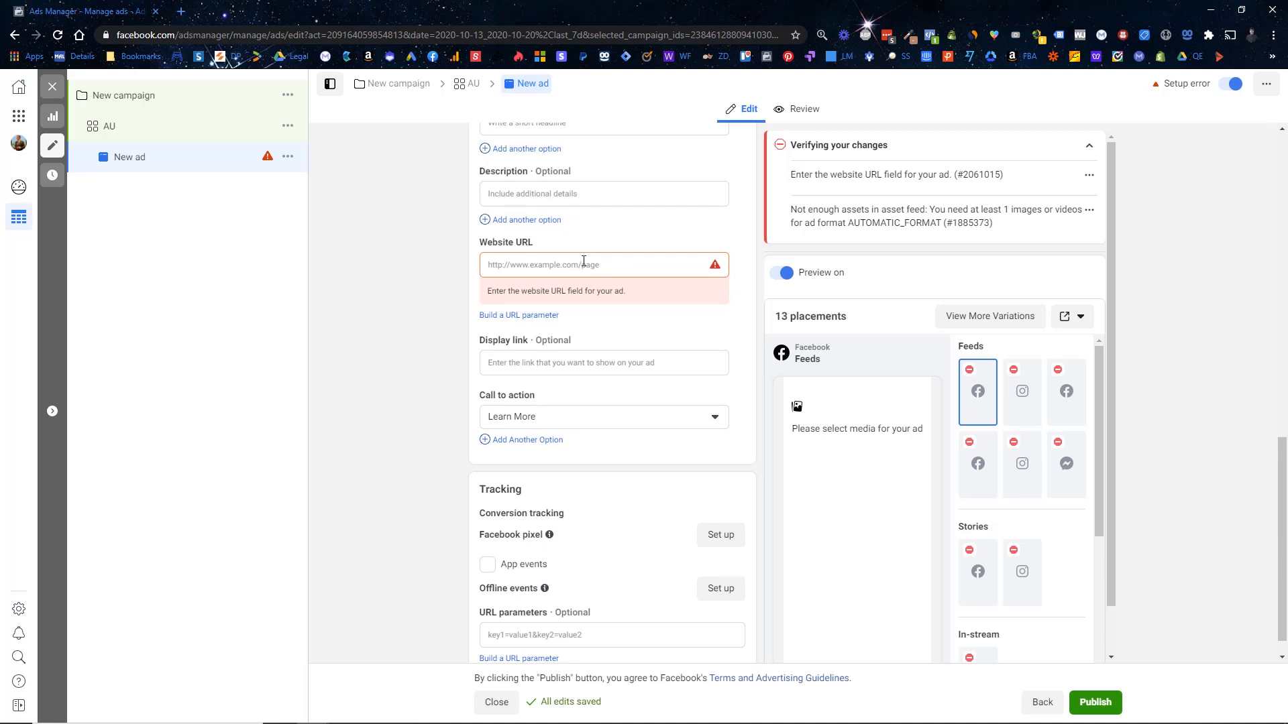
pyautogui.click(557, 417)
pyautogui.scroll(-3, 535, 488)
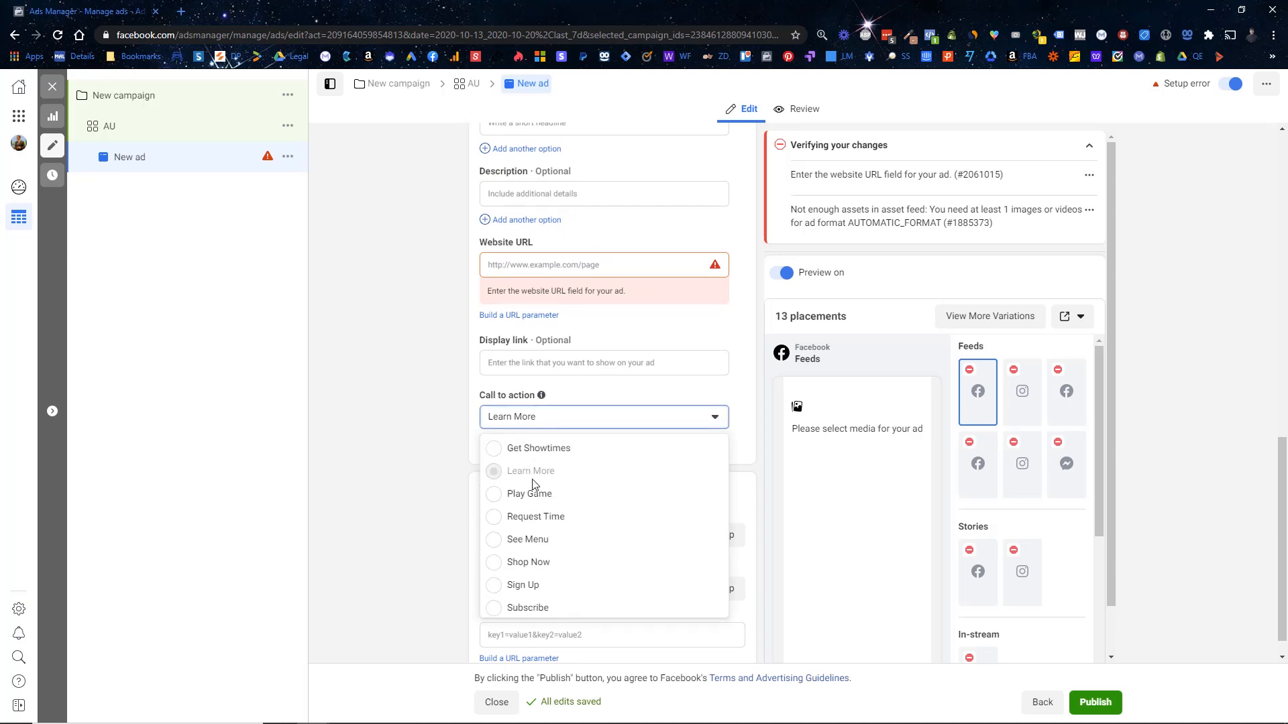
pyautogui.click(508, 536)
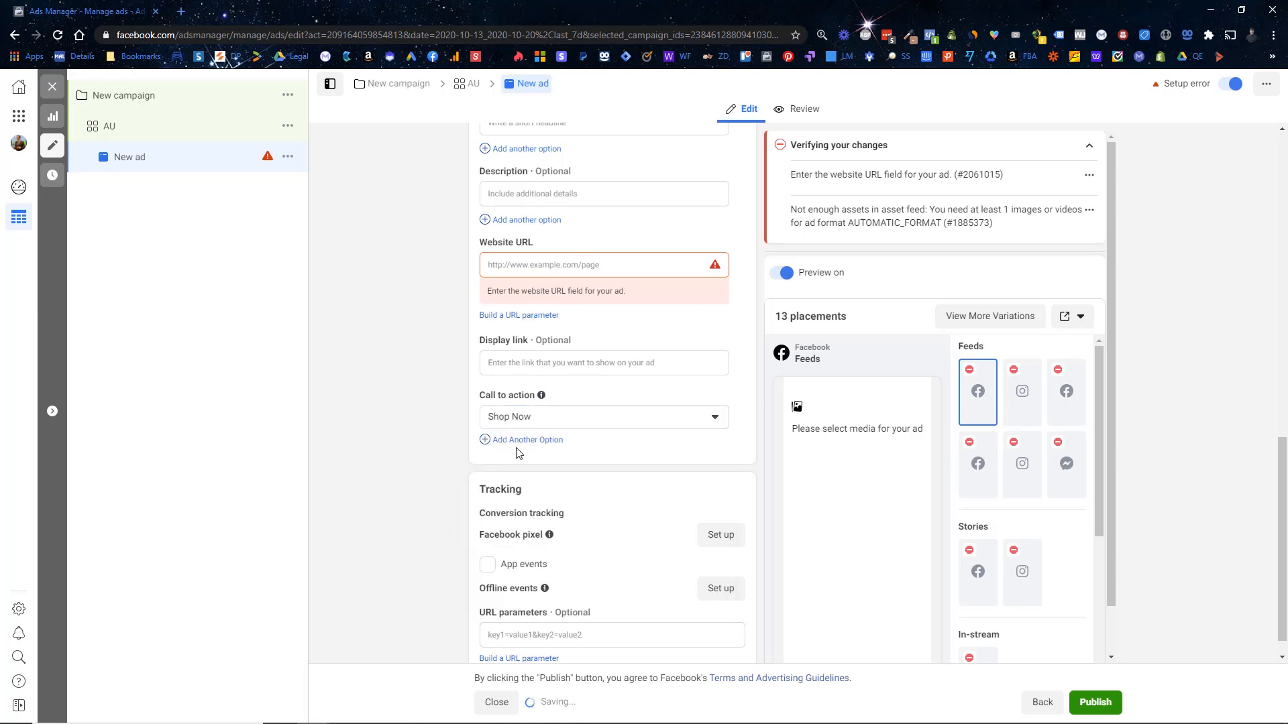
# Add a second call to action option and set it to Learn More.
pyautogui.click(539, 444)
pyautogui.click(566, 416)
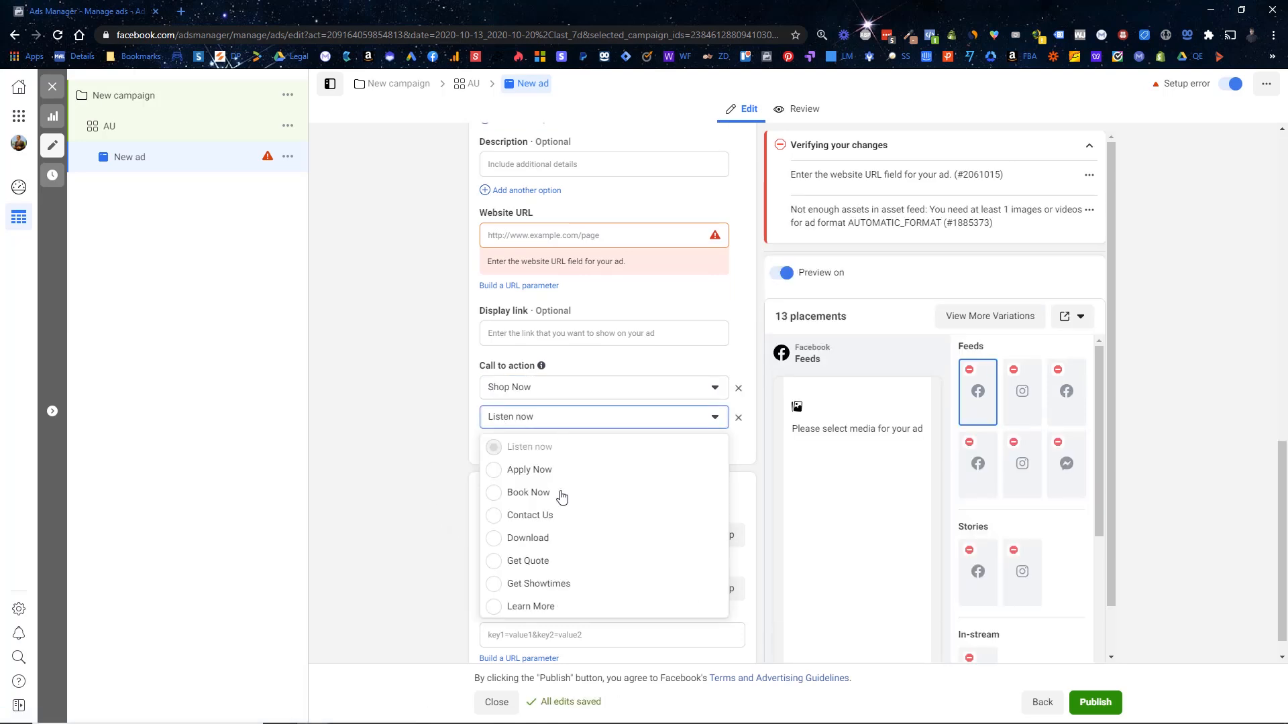
pyautogui.scroll(-3, 574, 506)
pyautogui.scroll(2, 529, 530)
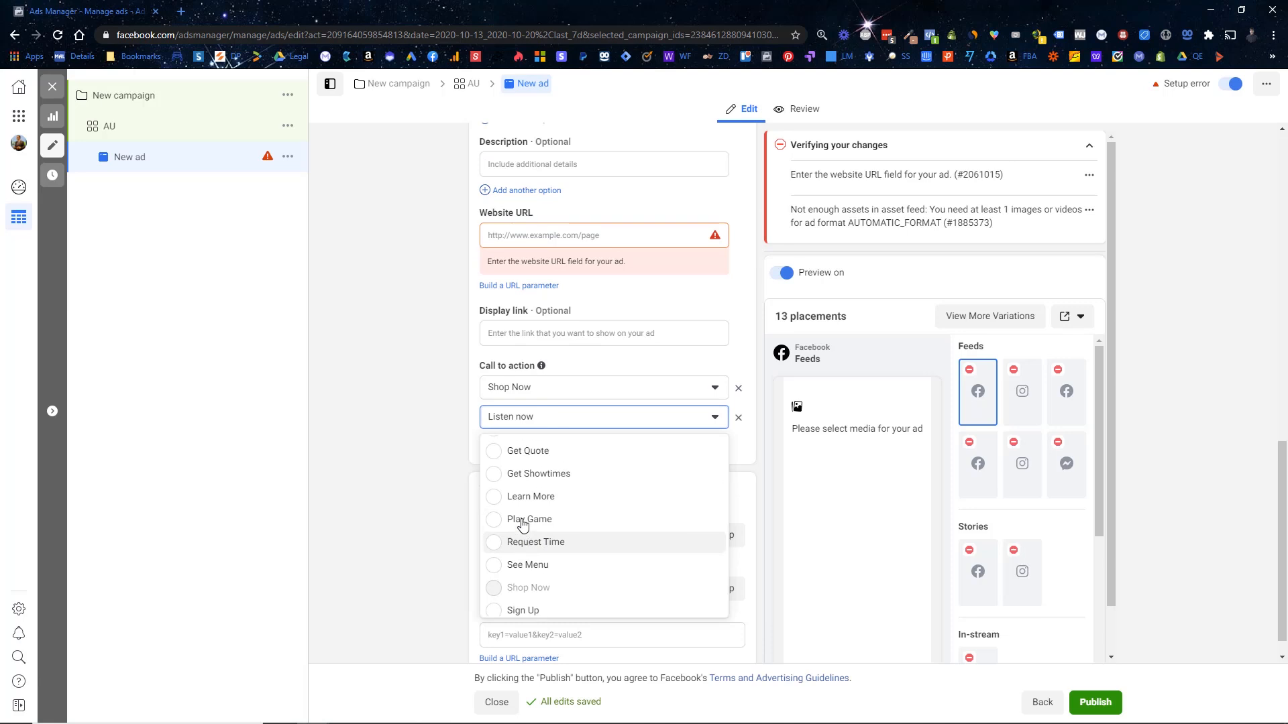
pyautogui.click(530, 539)
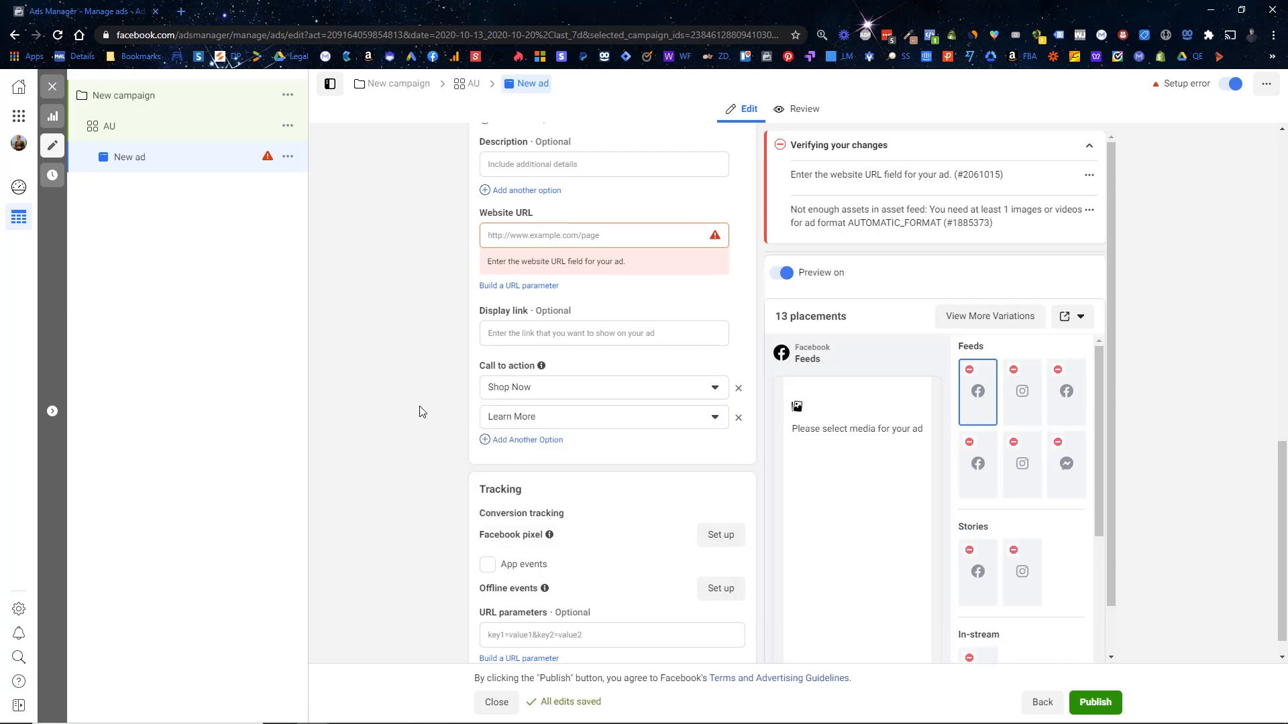
# Close the ad editor and review the custom metric columns in the ads table, including unique link click-through rate.
pyautogui.scroll(-1, 402, 396)
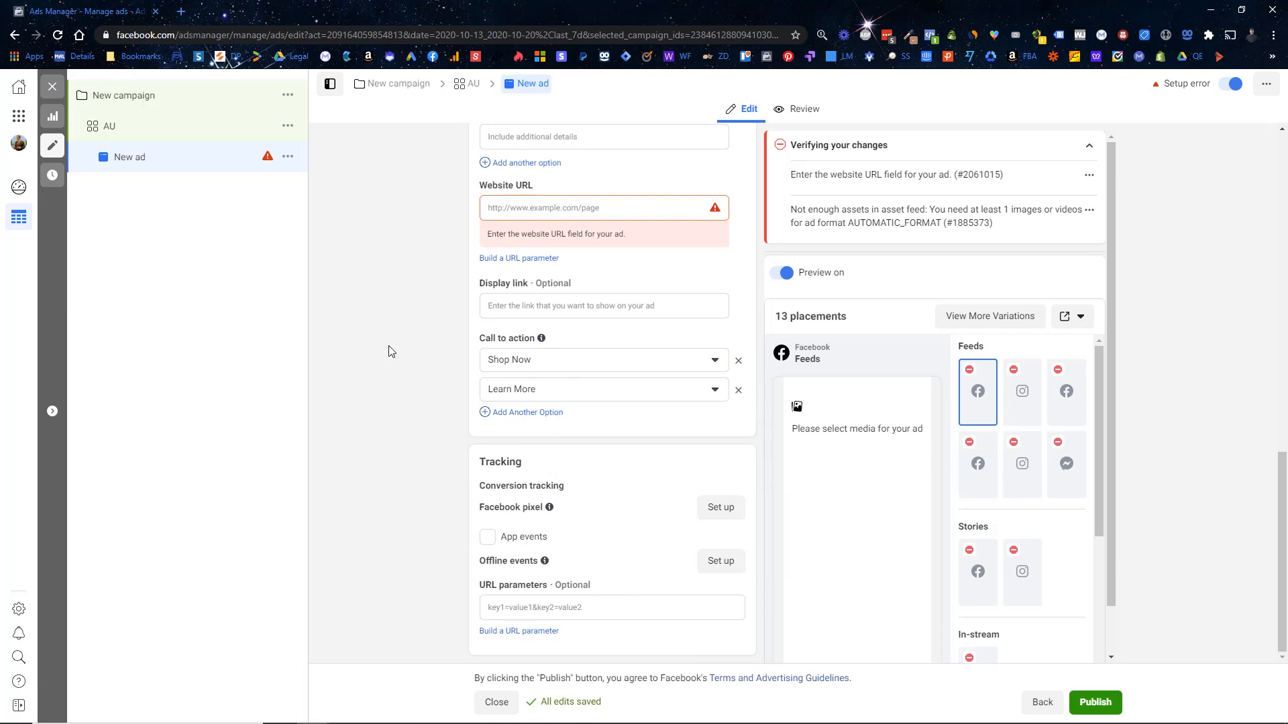
pyautogui.click(56, 94)
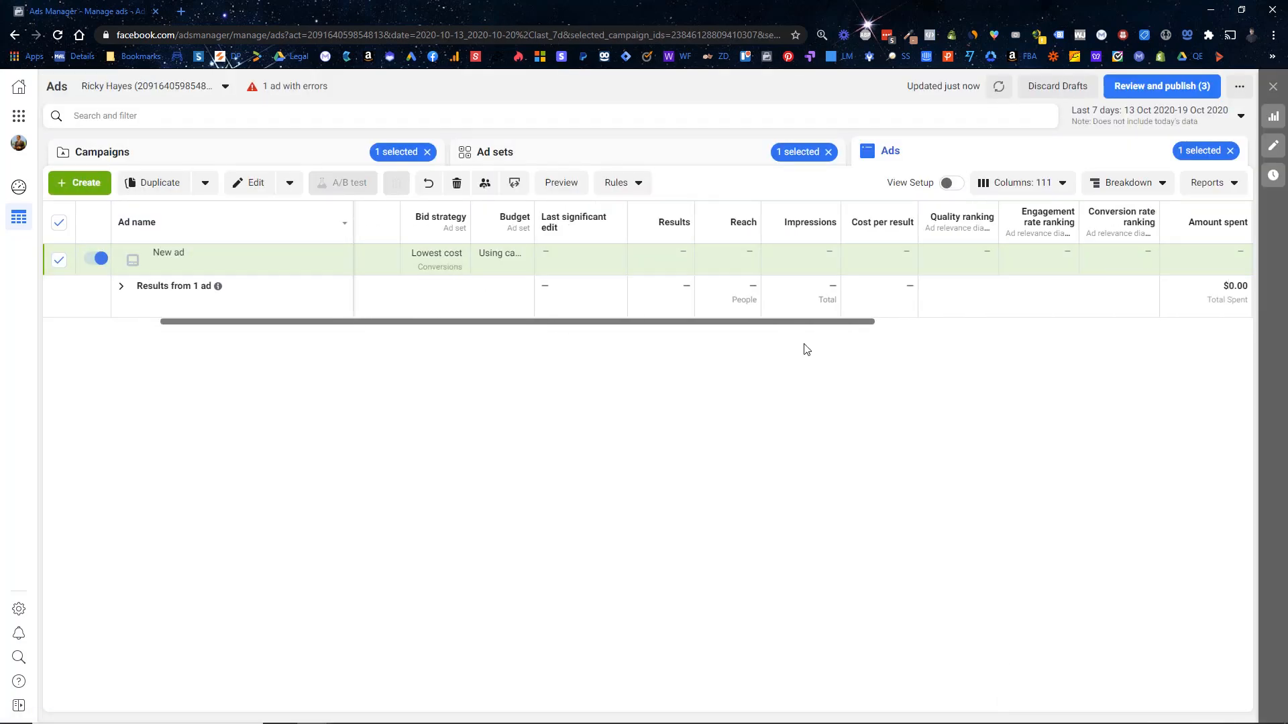
pyautogui.moveTo(780, 323); pyautogui.dragTo(1108, 319)
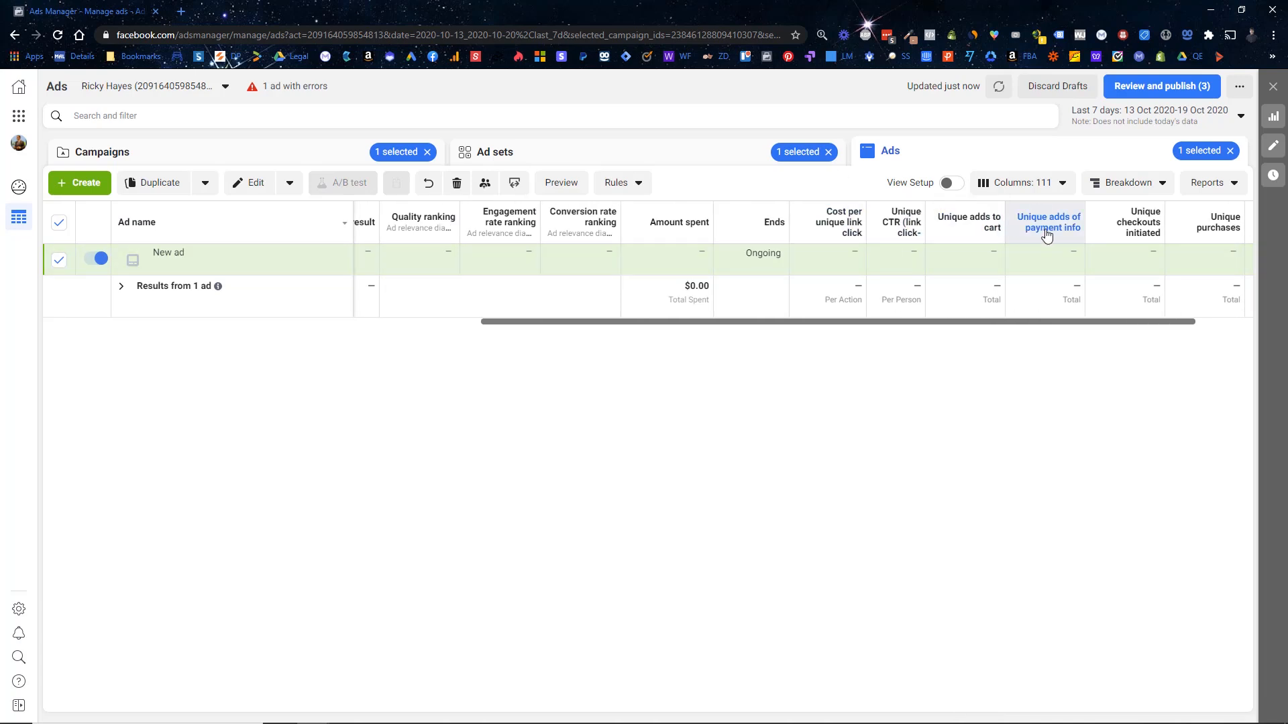
pyautogui.moveTo(919, 243)
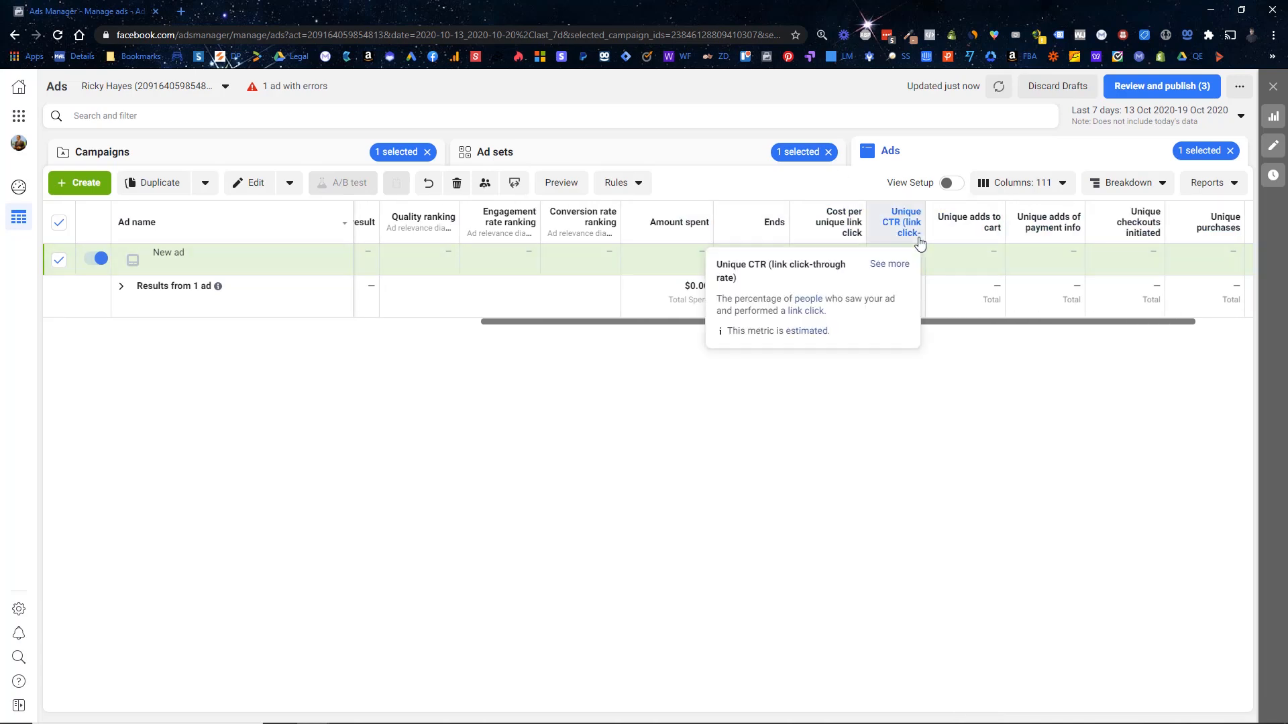
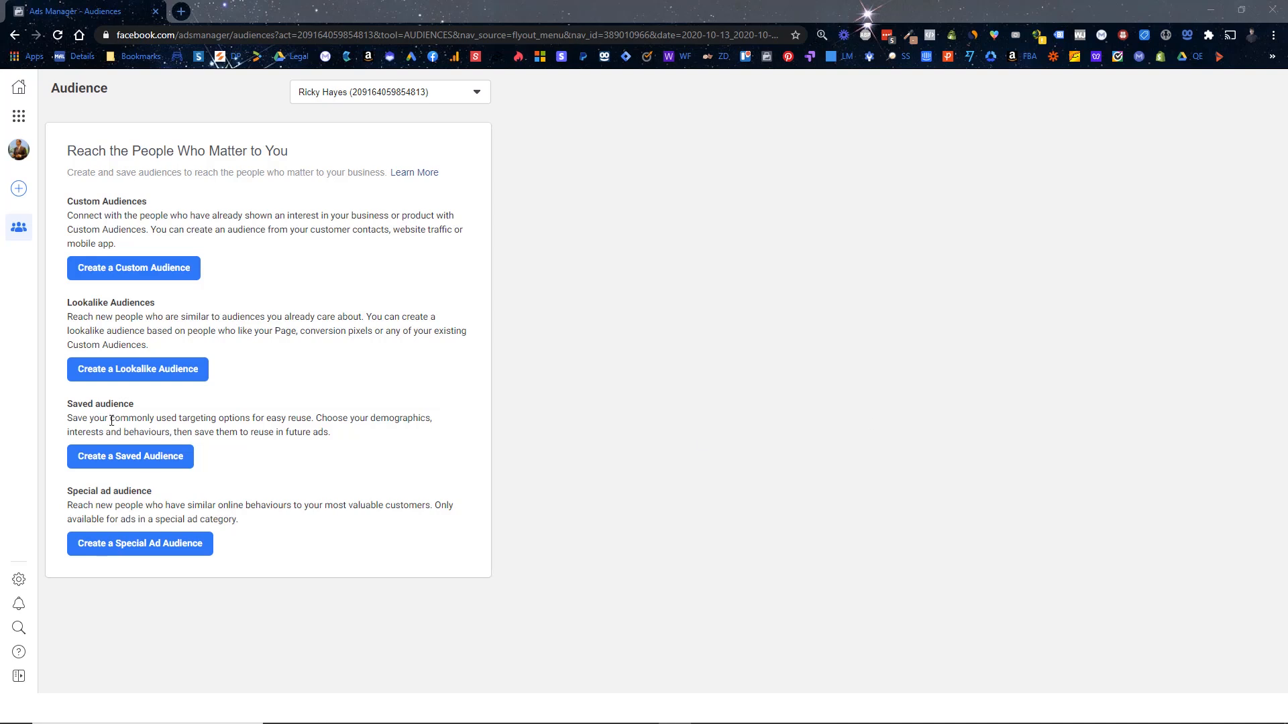
# Locate Audiences among the business tools and read the descriptions of the available audience types.
pyautogui.moveTo(19, 188)
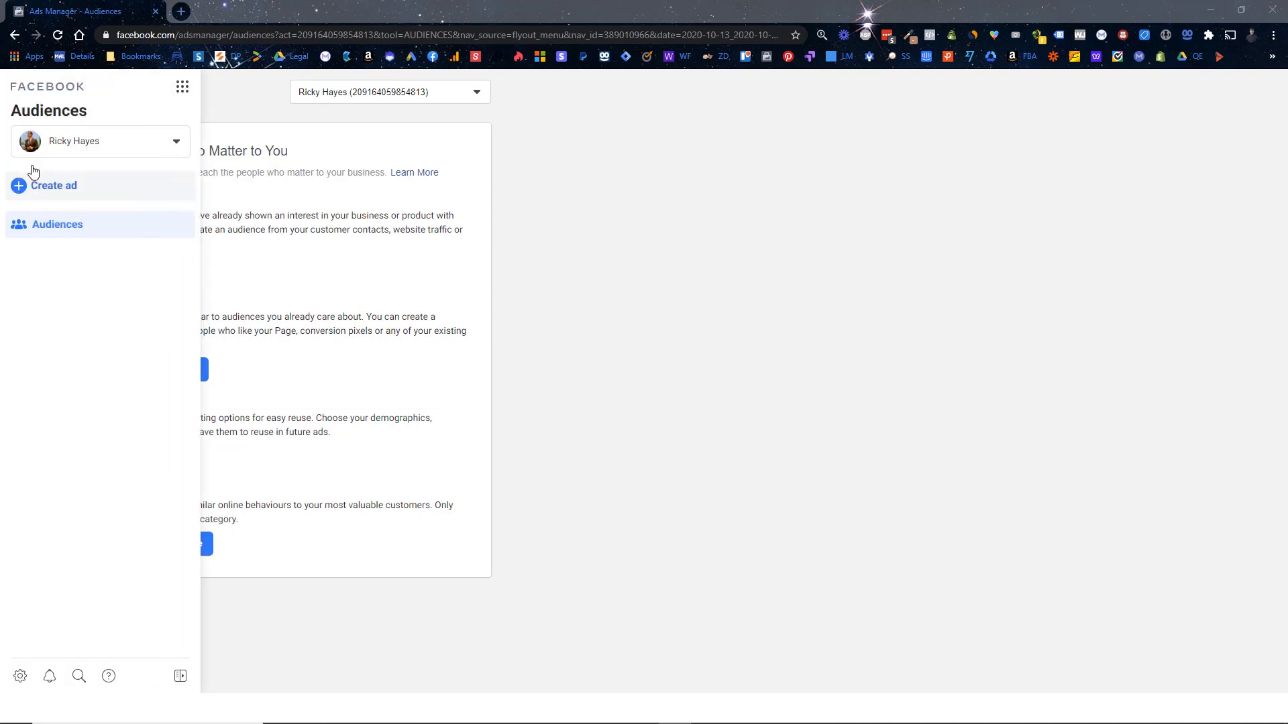
pyautogui.click(181, 88)
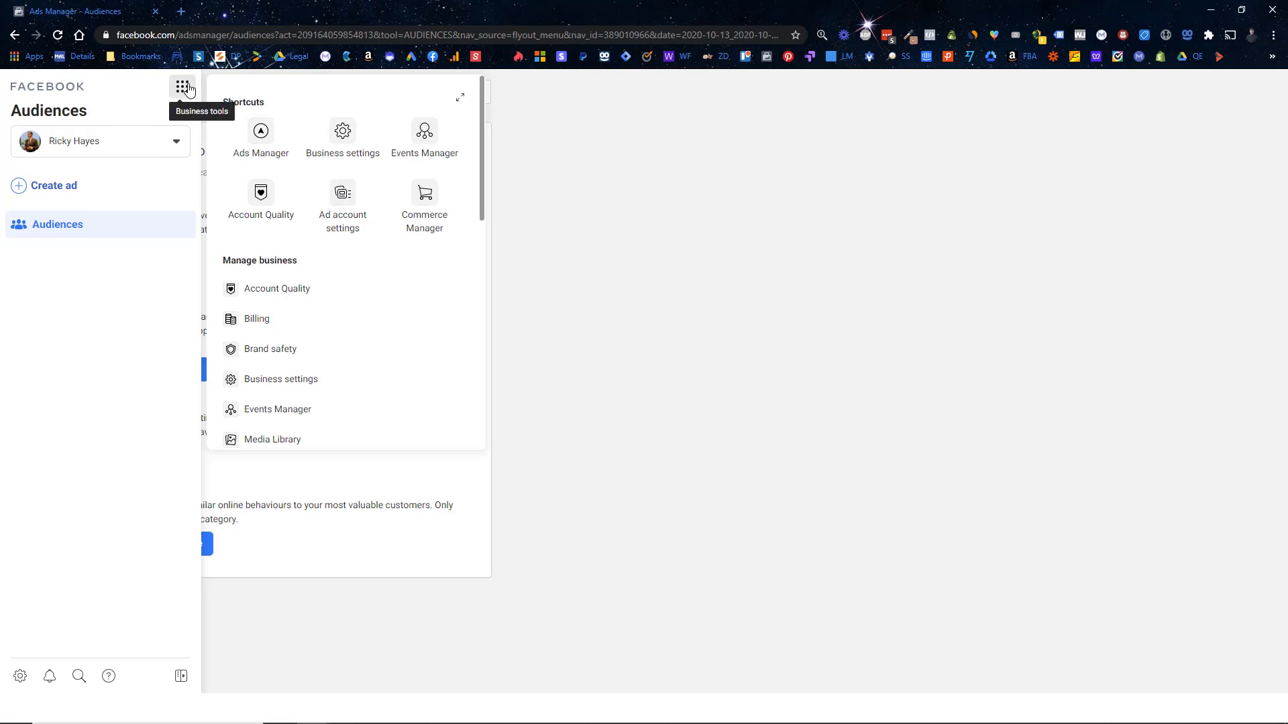
pyautogui.scroll(-2, 312, 267)
pyautogui.scroll(-3, 312, 268)
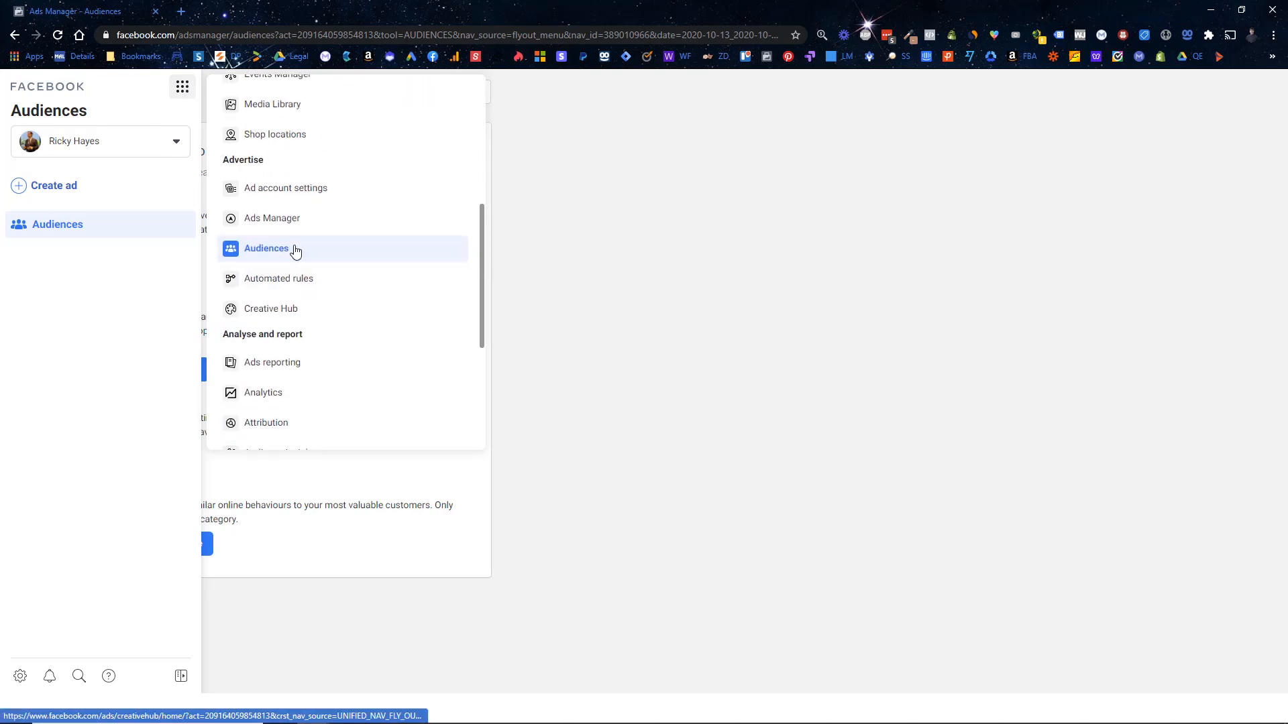
pyautogui.click(745, 352)
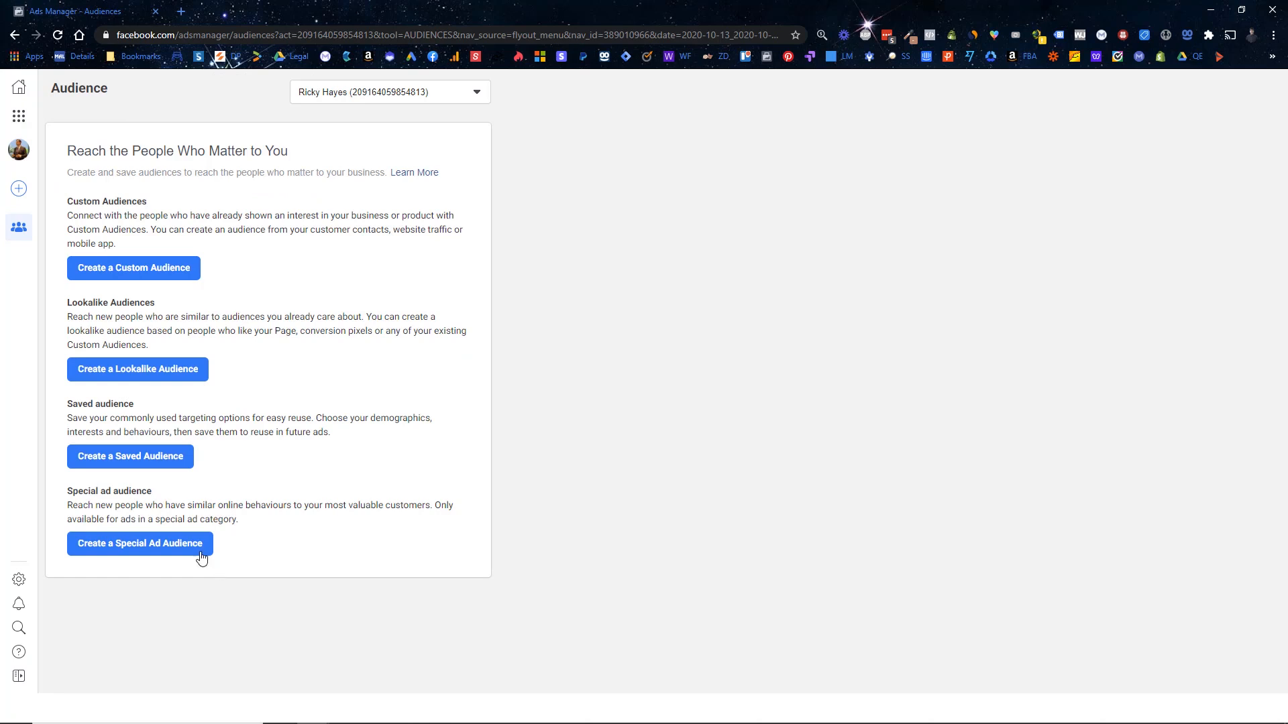
pyautogui.moveTo(91, 495); pyautogui.dragTo(363, 507)
pyautogui.click(432, 516)
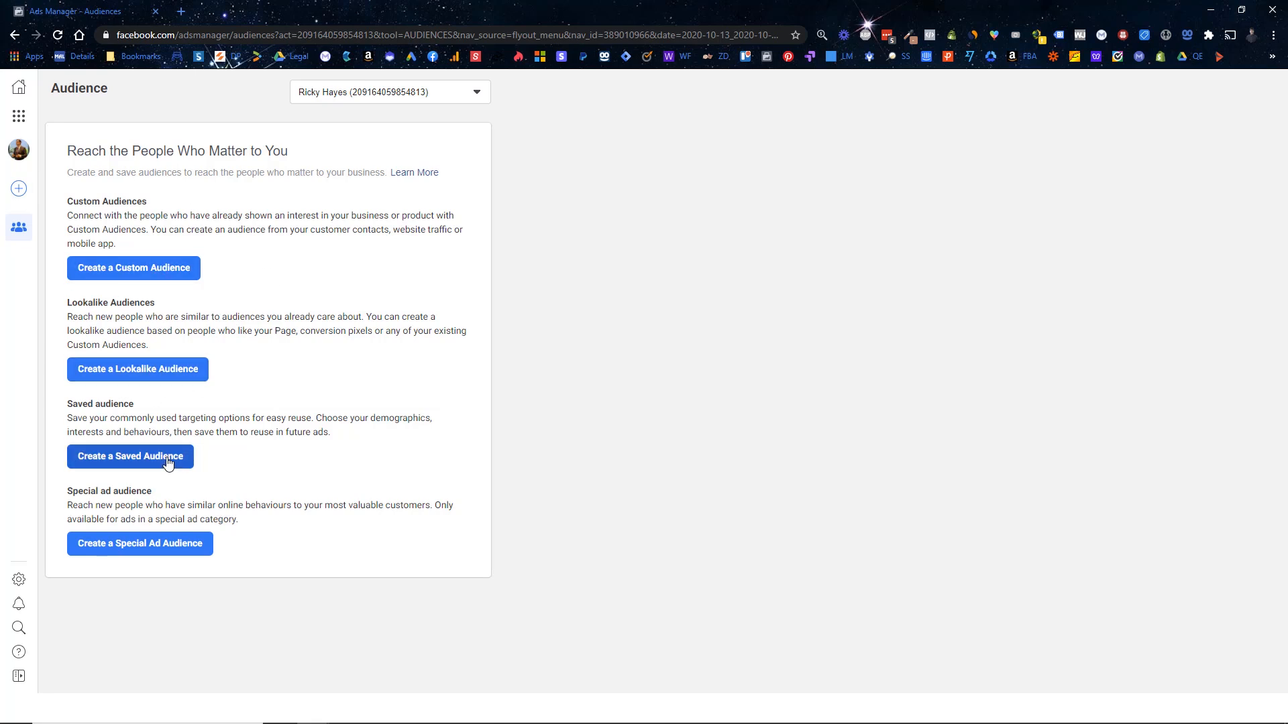
# Start a new custom audience that uses website traffic as its source.
pyautogui.click(122, 279)
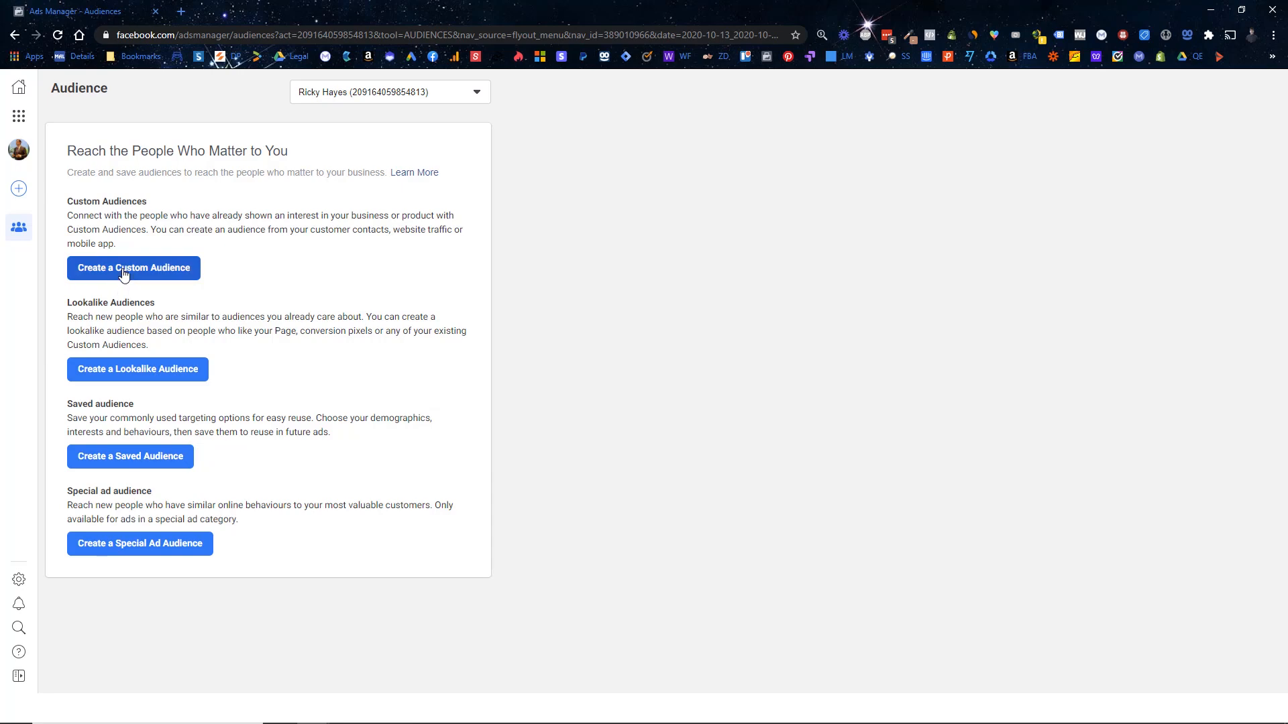
pyautogui.click(421, 224)
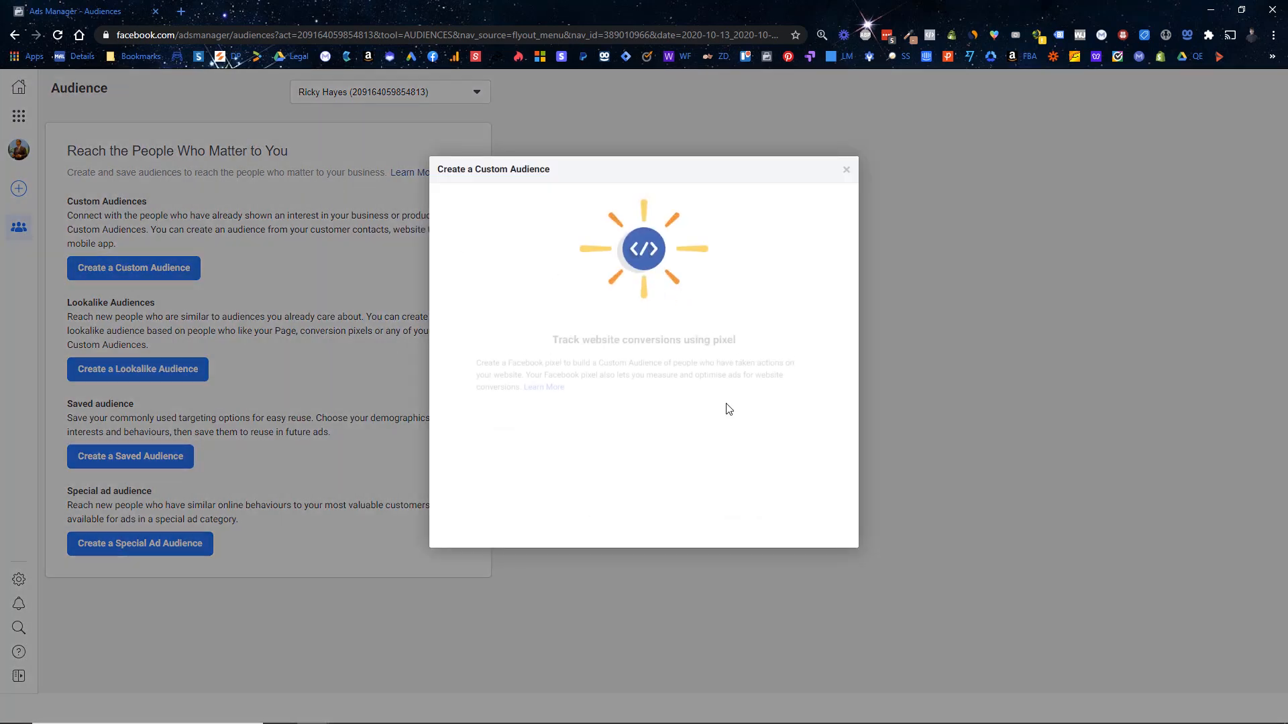
pyautogui.click(827, 530)
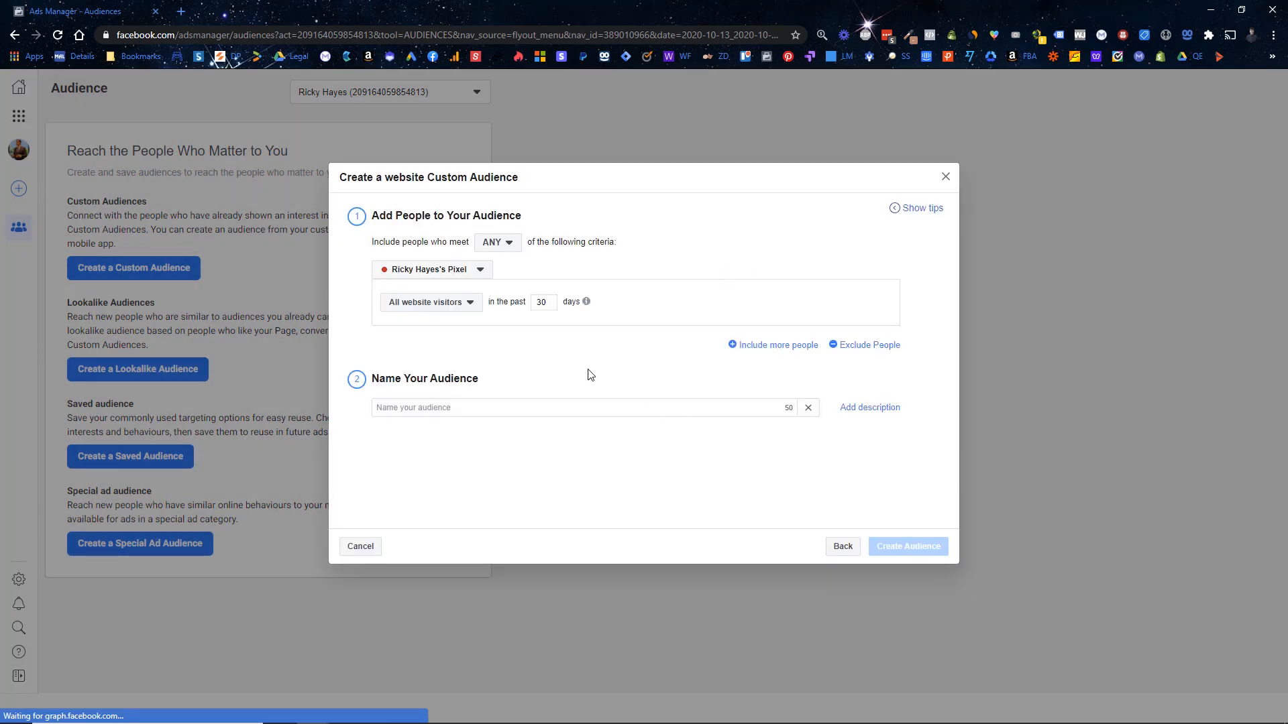
# Target people who visited specific web pages with a URL containing "/dog-collar" and keep the existing pixel.
pyautogui.click(440, 301)
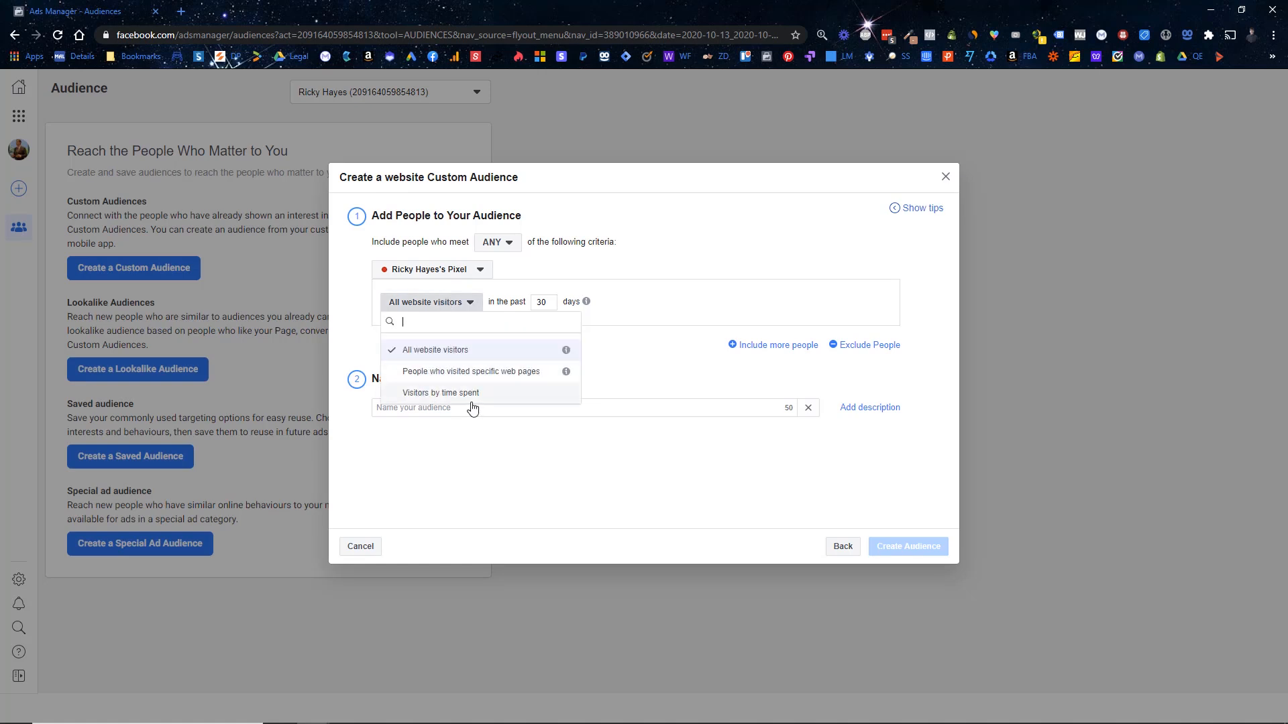
pyautogui.click(457, 373)
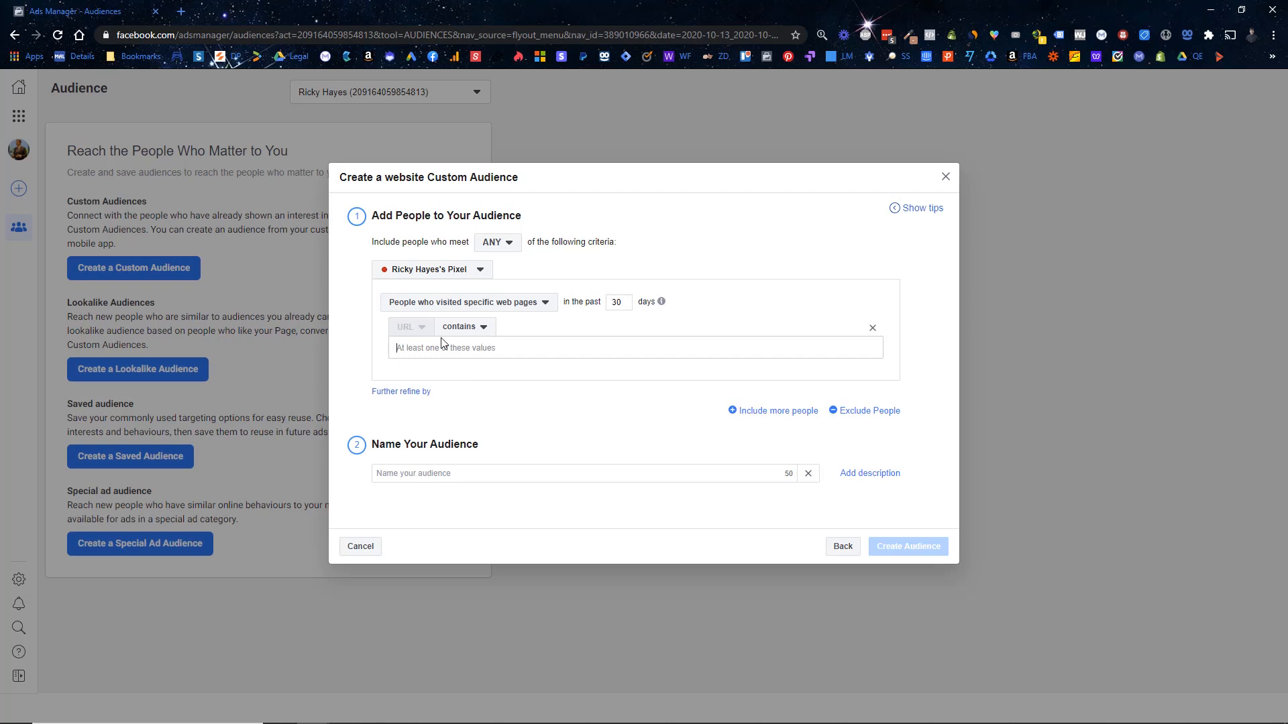
pyautogui.write('/dog-collar')
pyautogui.press('Return')
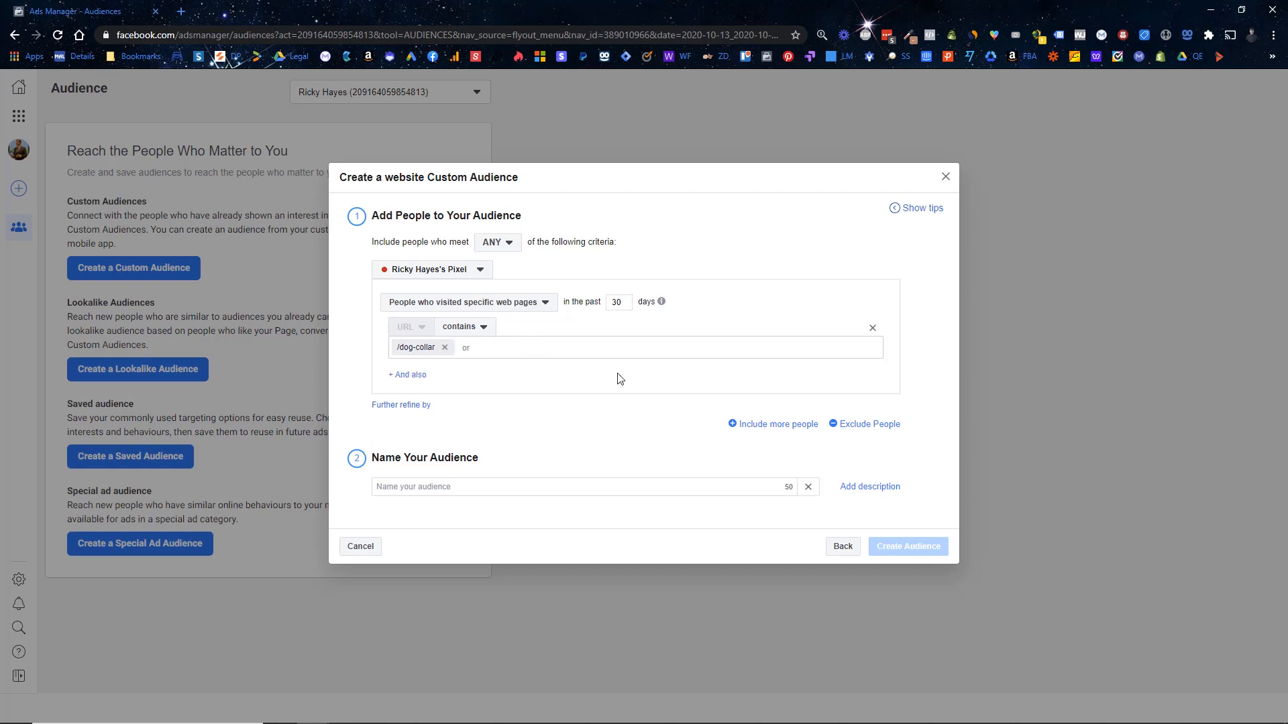
pyautogui.click(467, 277)
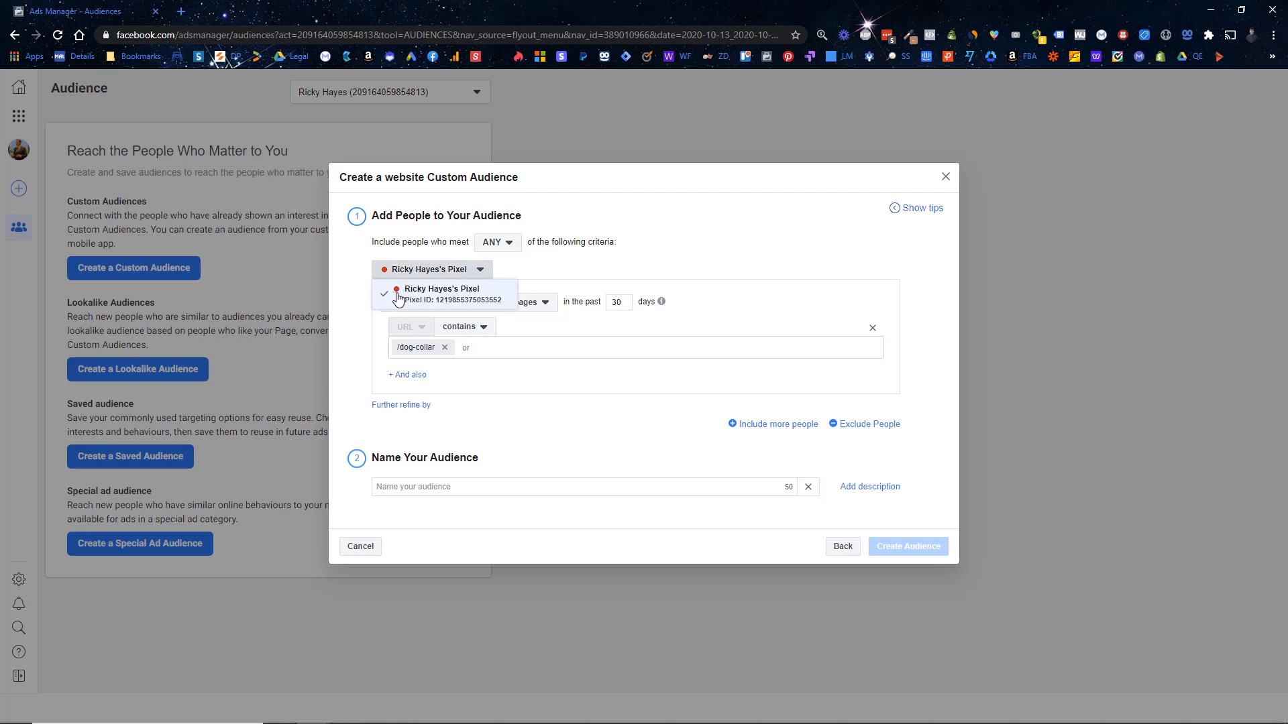
pyautogui.click(348, 295)
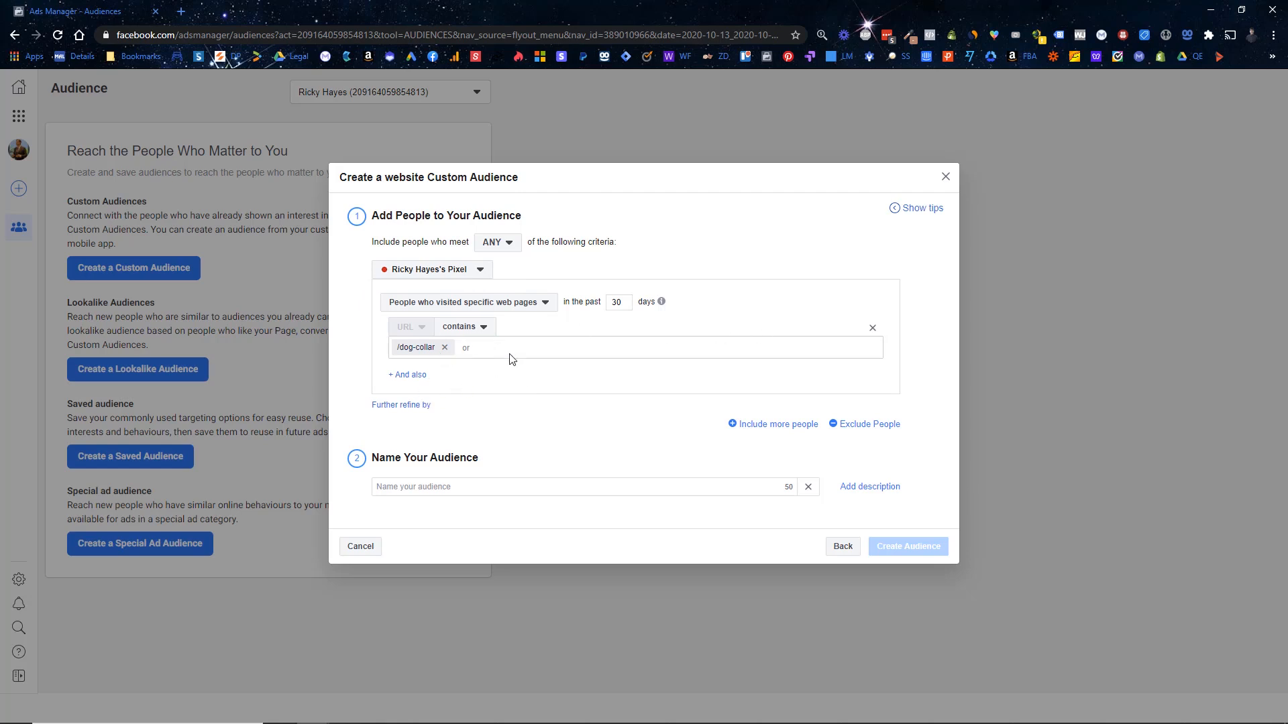
# Name the audience "CA - Dog Collar - VC - 30 Days" and create it.
pyautogui.click(429, 485)
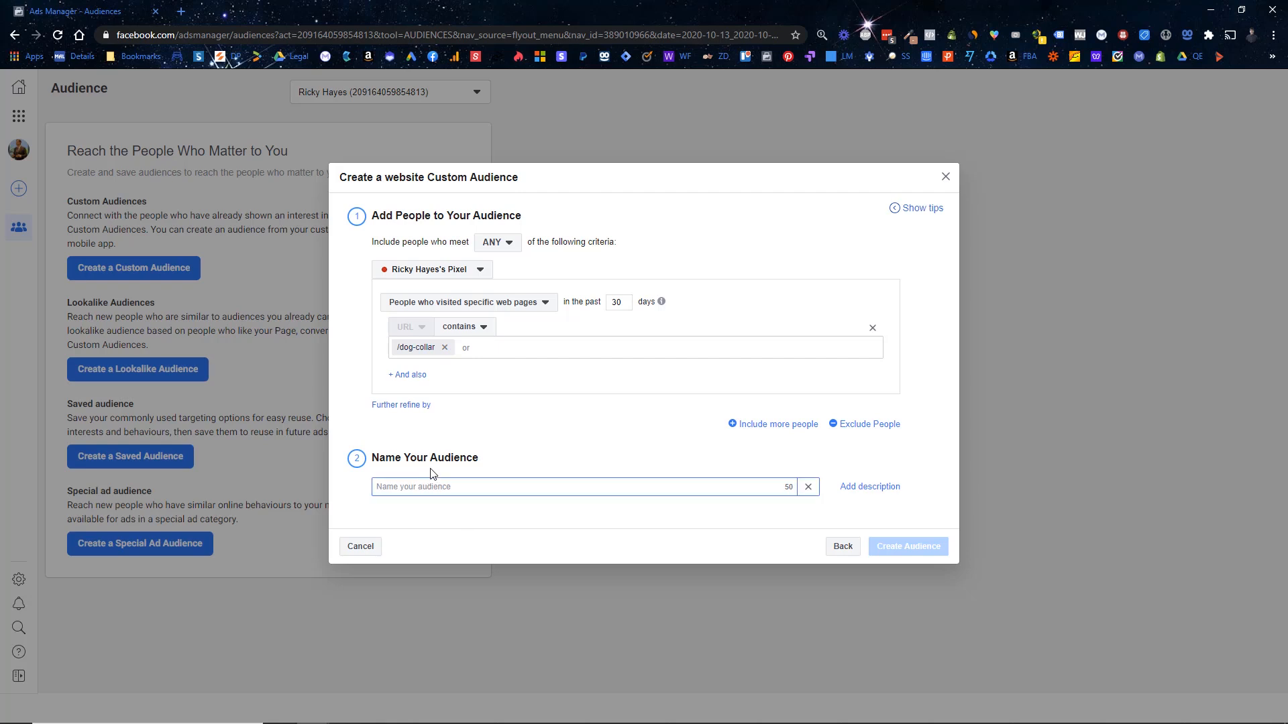
pyautogui.write('CA - Dog Collar - VC - 30 Days')
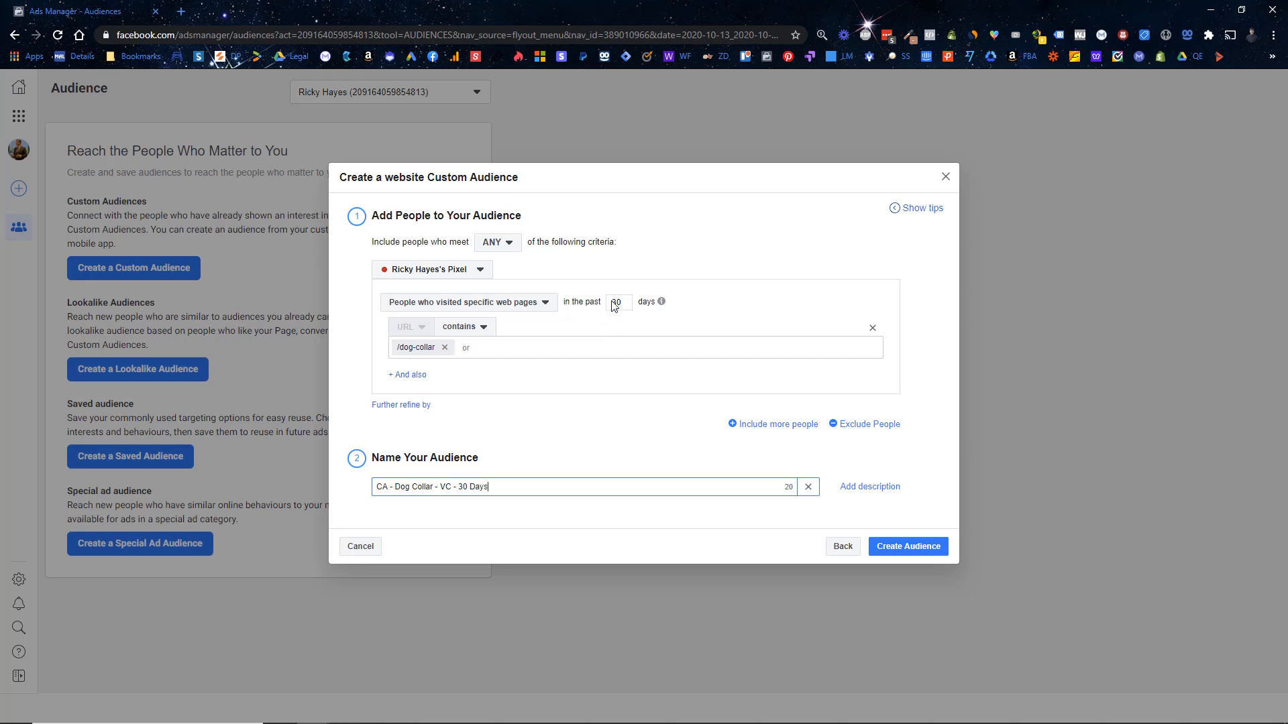
pyautogui.click(909, 545)
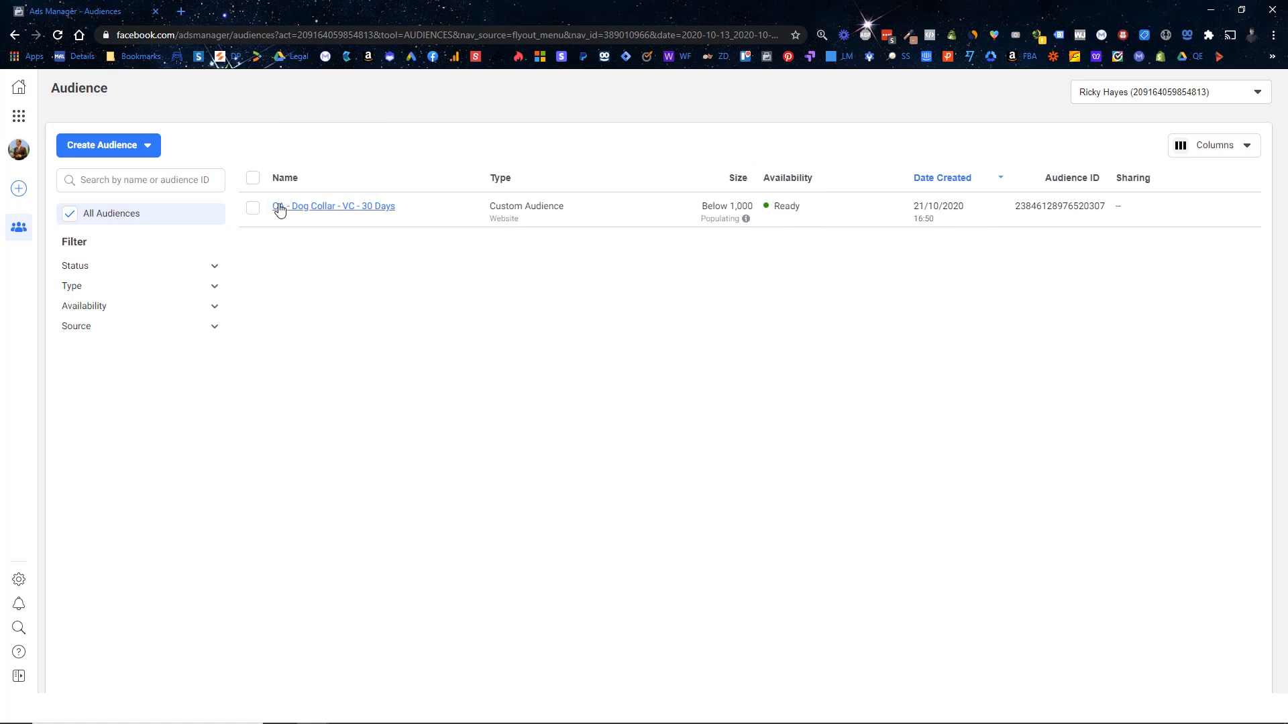
# Select the dog collar audience in the list and start a lookalike audience with "All about the Wine" as its source.
pyautogui.click(117, 145)
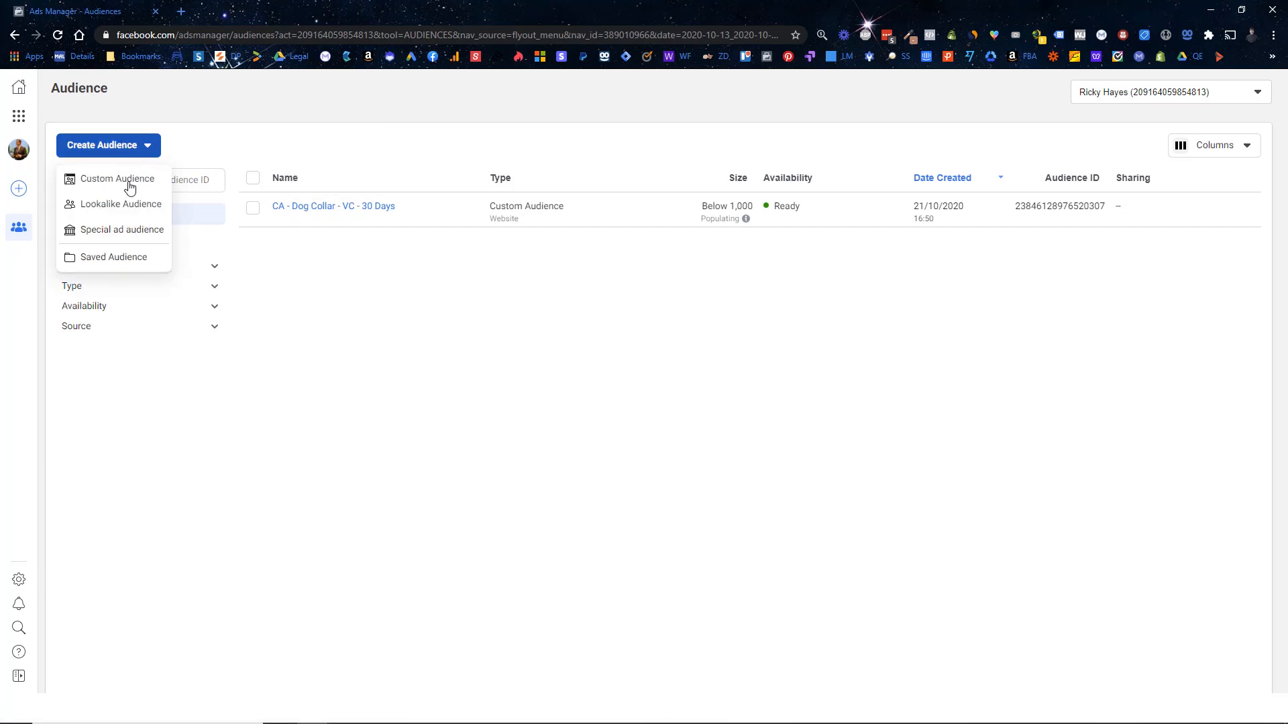
pyautogui.click(441, 350)
pyautogui.click(253, 208)
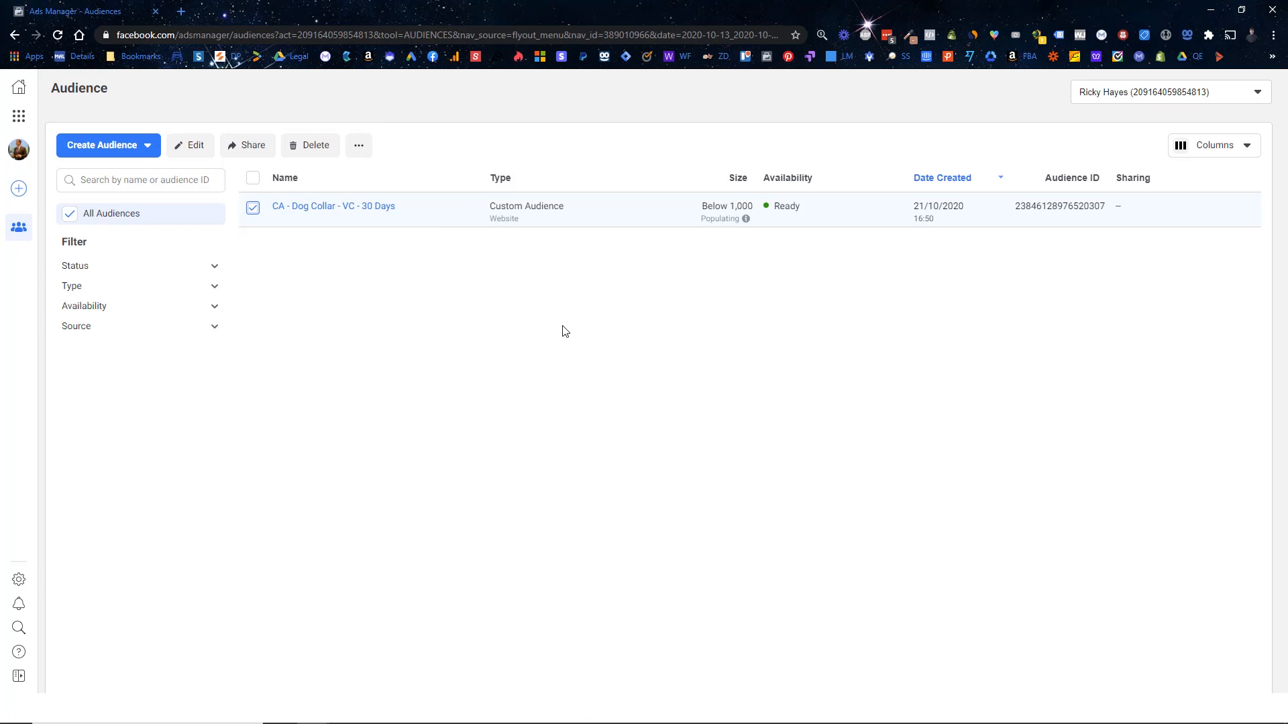
pyautogui.click(130, 146)
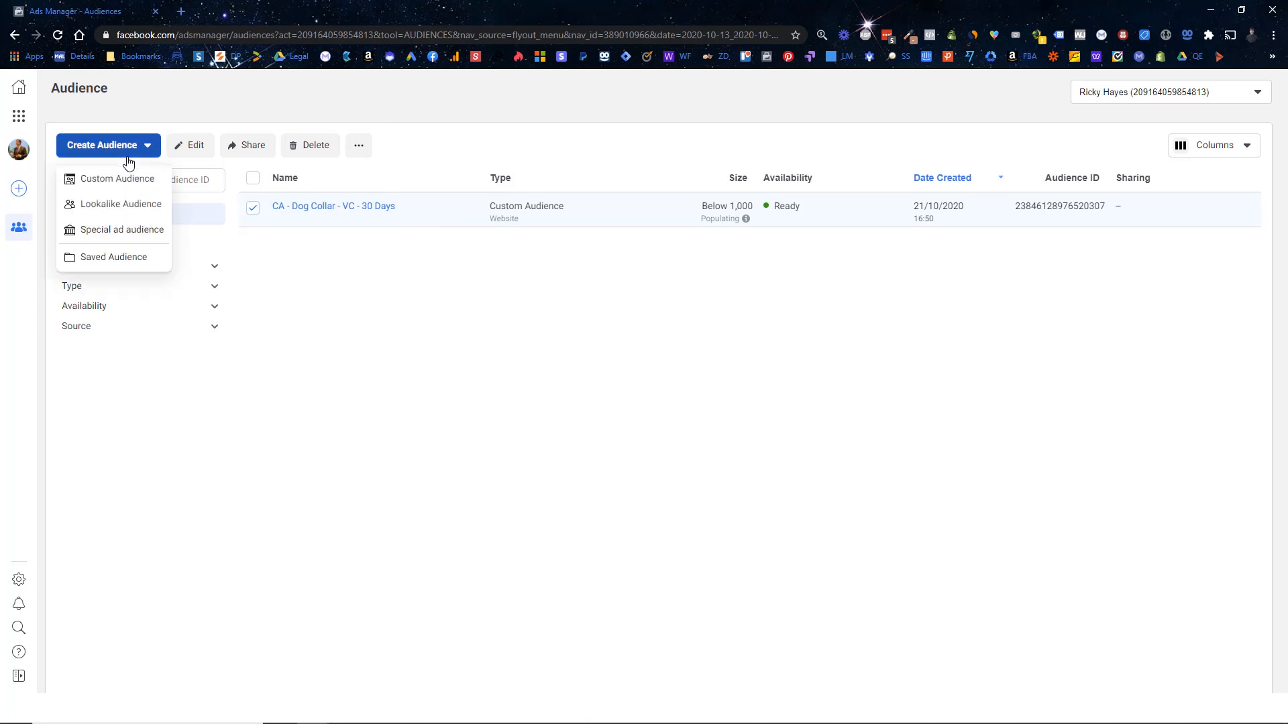
pyautogui.click(127, 204)
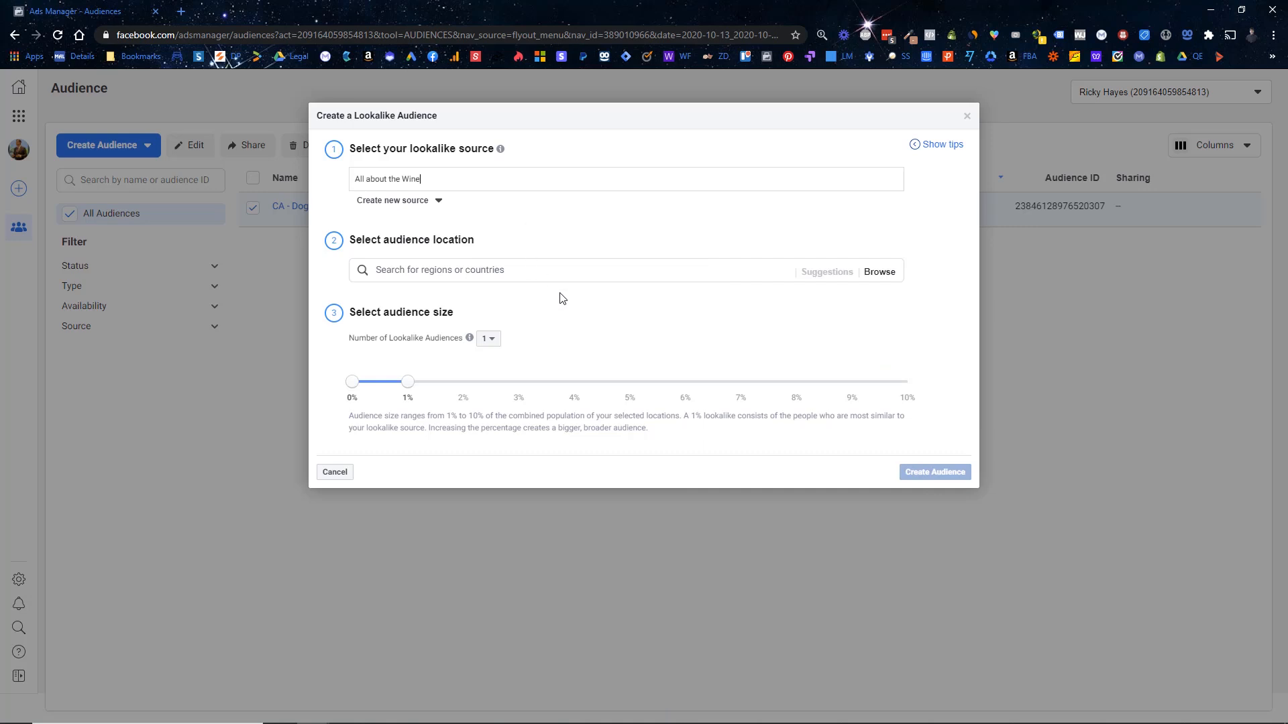
# Set the lookalike audience's location to Spain.
pyautogui.click(507, 270)
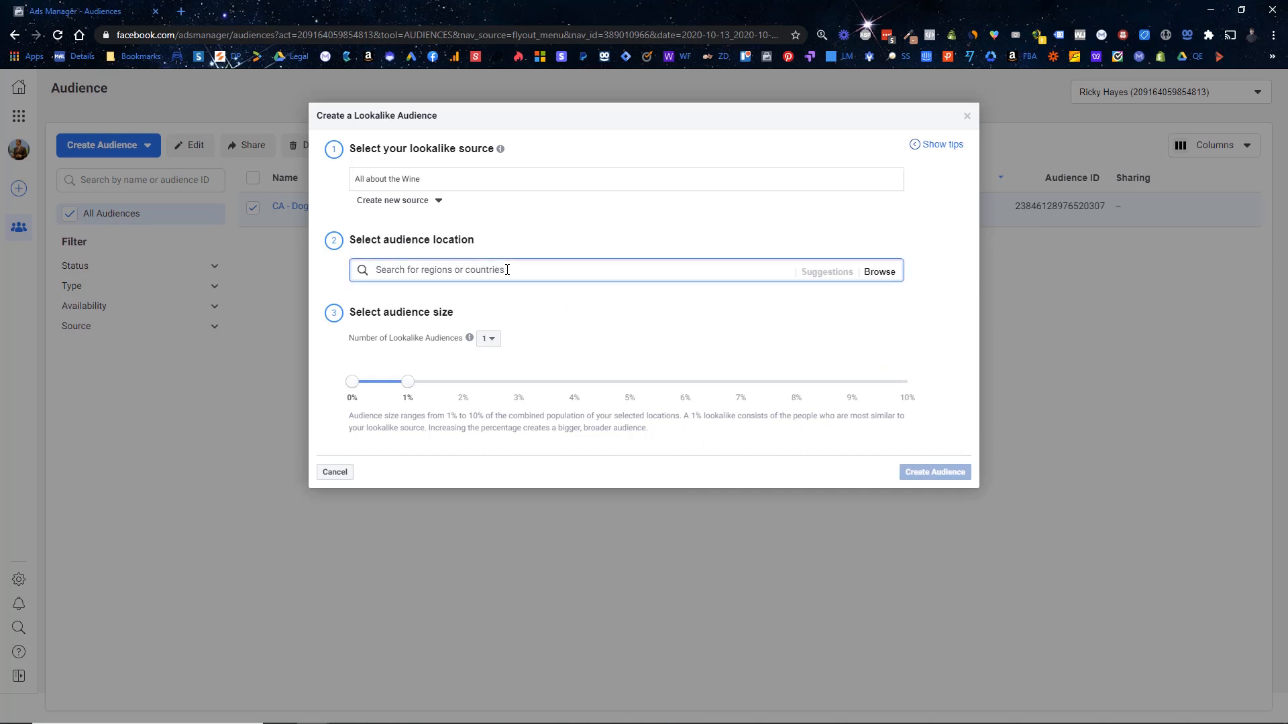
pyautogui.write('austra')
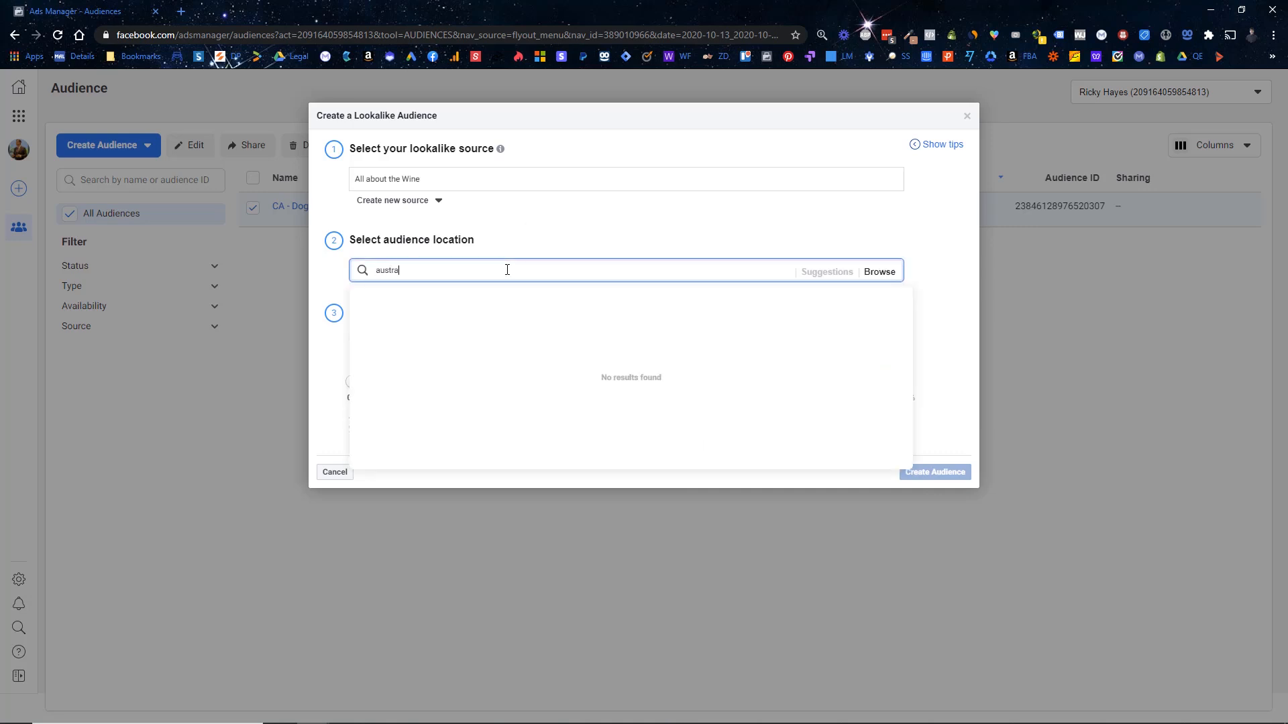
pyautogui.write('s')
pyautogui.press('BackSpace')
pyautogui.press('BackSpace')
pyautogui.press('BackSpace')
pyautogui.write('spain')
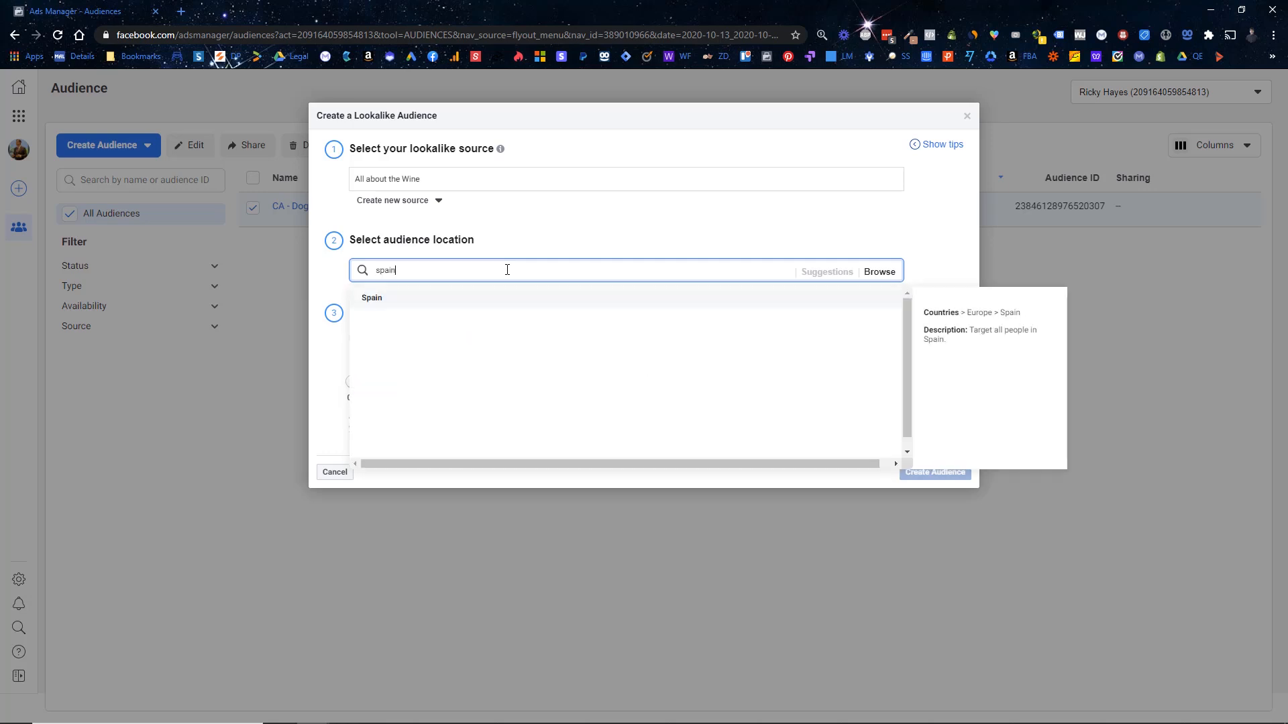
pyautogui.click(512, 301)
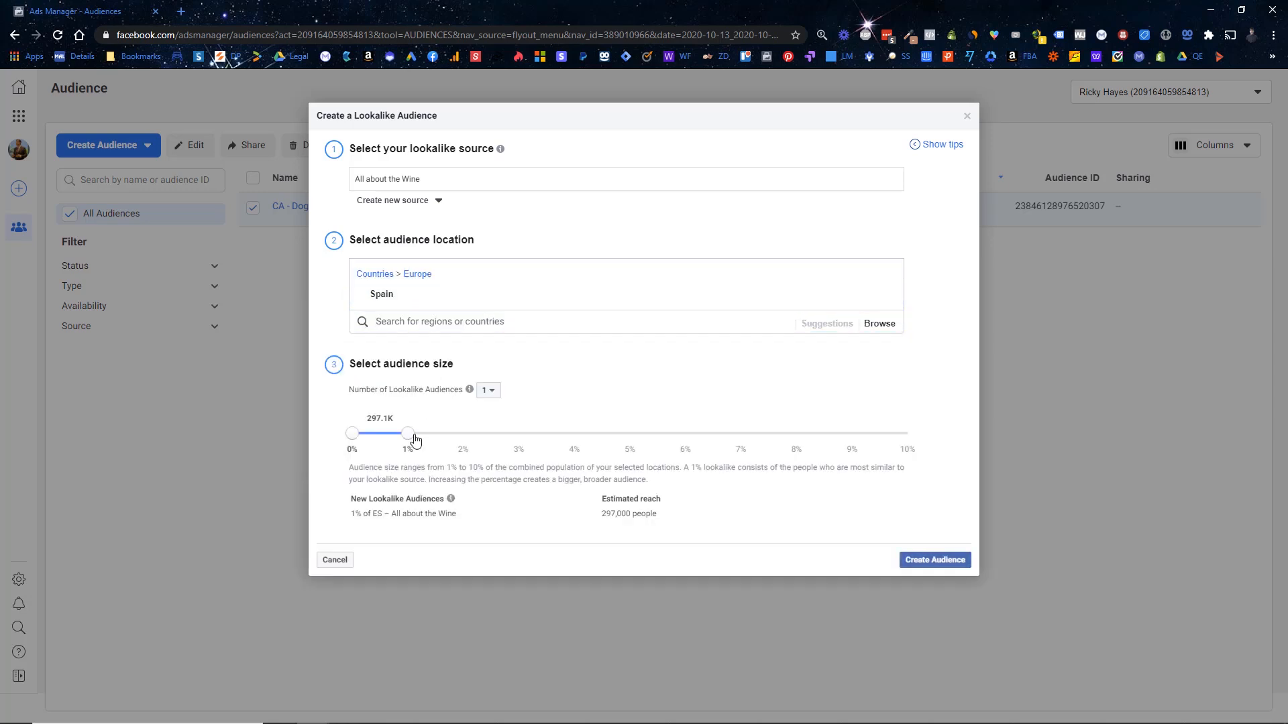
# Keep one lookalike audience at 1% and try to create it.
pyautogui.click(479, 393)
pyautogui.click(480, 393)
pyautogui.click(939, 562)
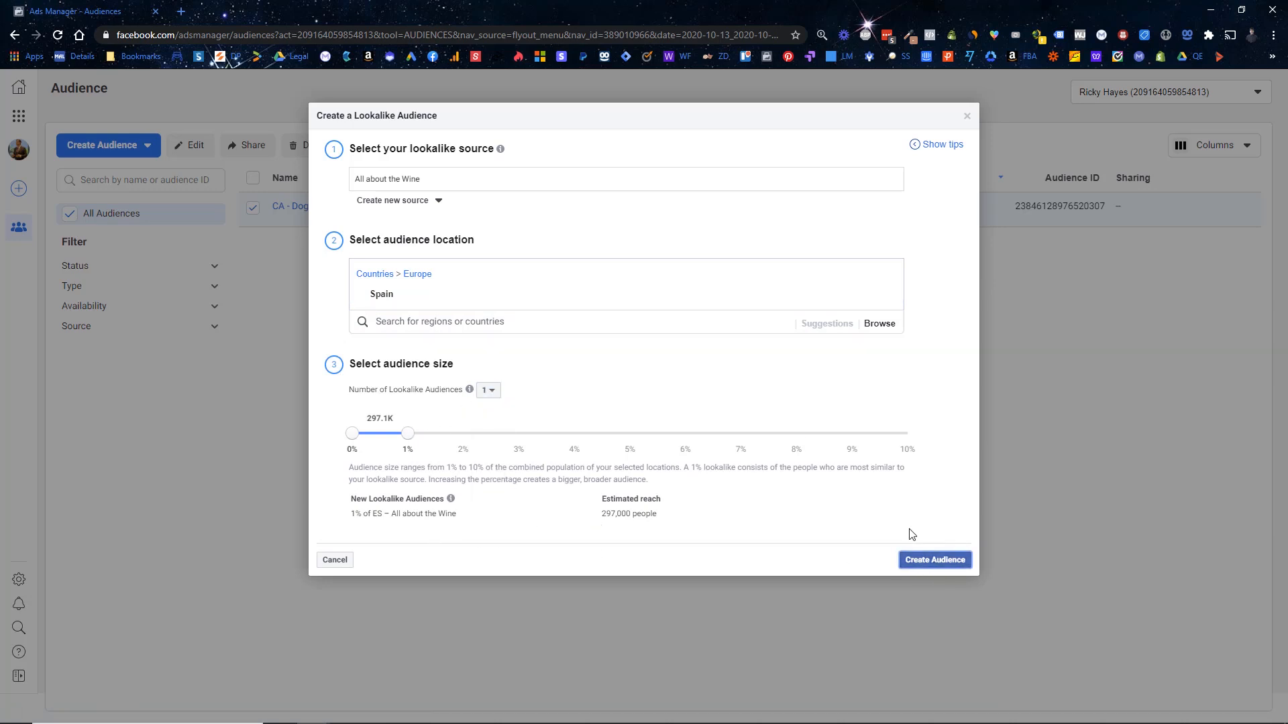
pyautogui.click(935, 559)
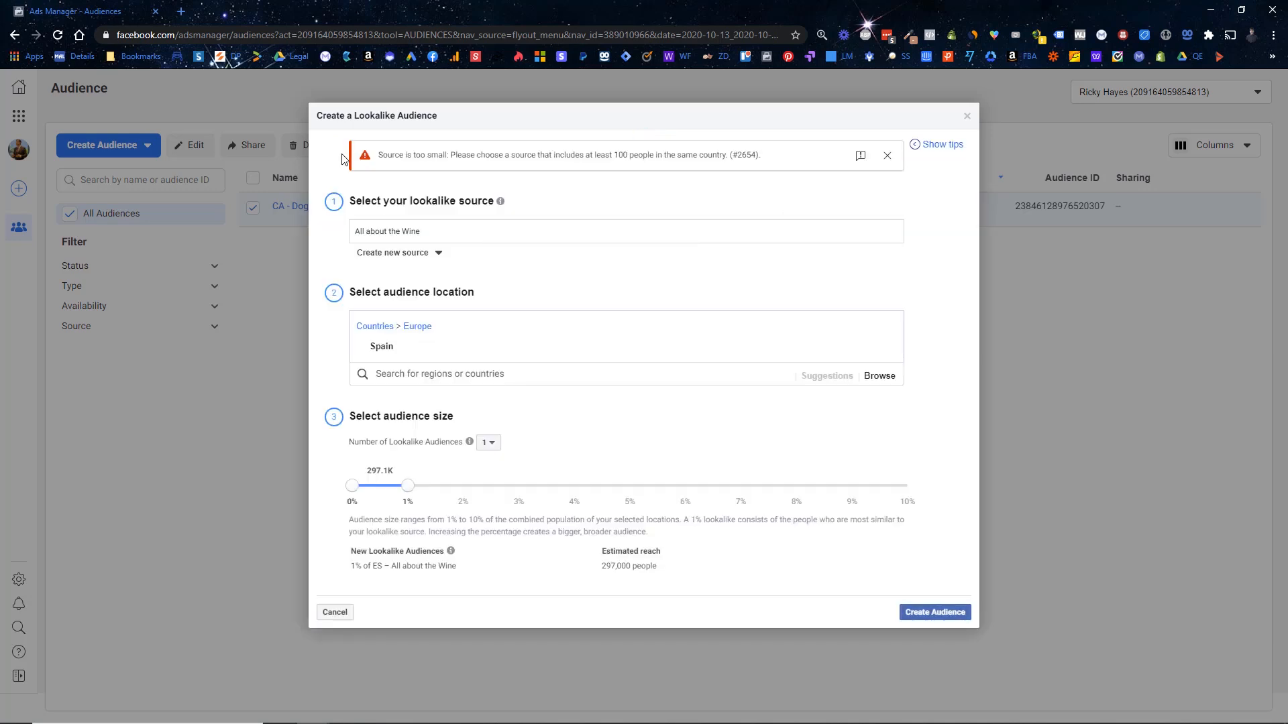
# Read the error message about the lookalike source and close the lookalike audience setup.
pyautogui.moveTo(395, 155); pyautogui.dragTo(736, 168)
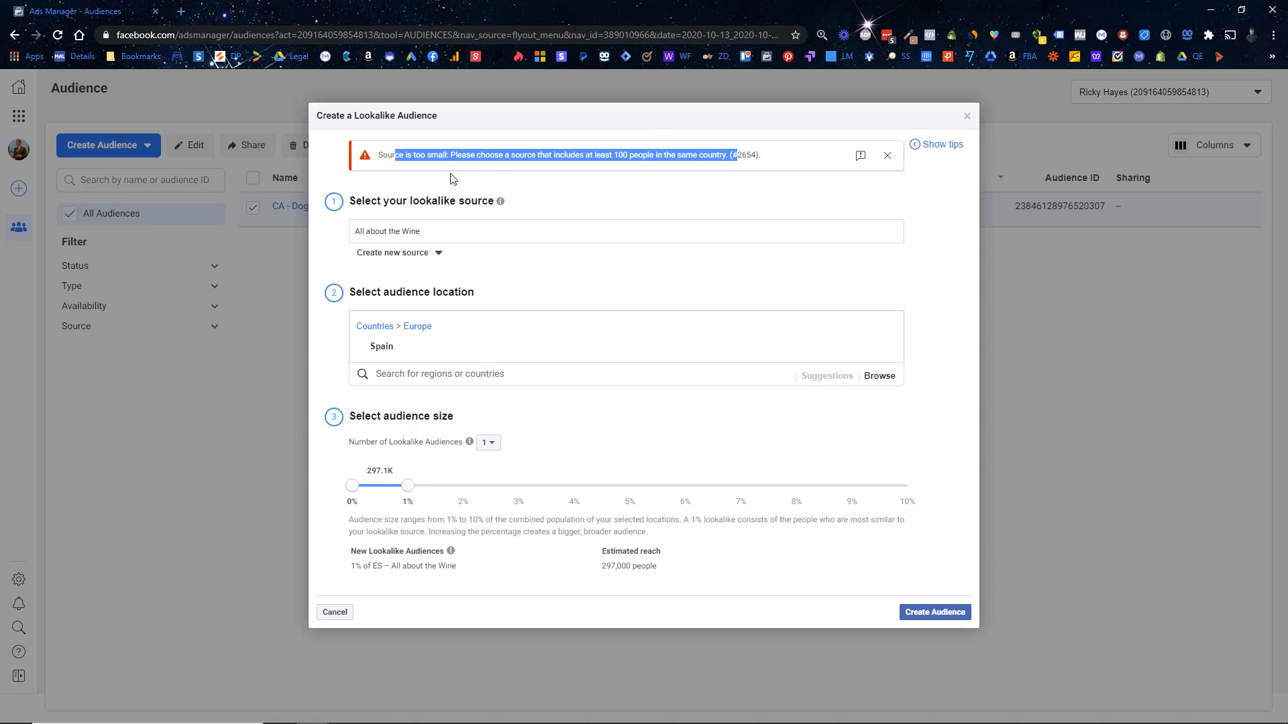
pyautogui.click(402, 154)
pyautogui.moveTo(379, 155); pyautogui.dragTo(691, 155)
pyautogui.click(966, 116)
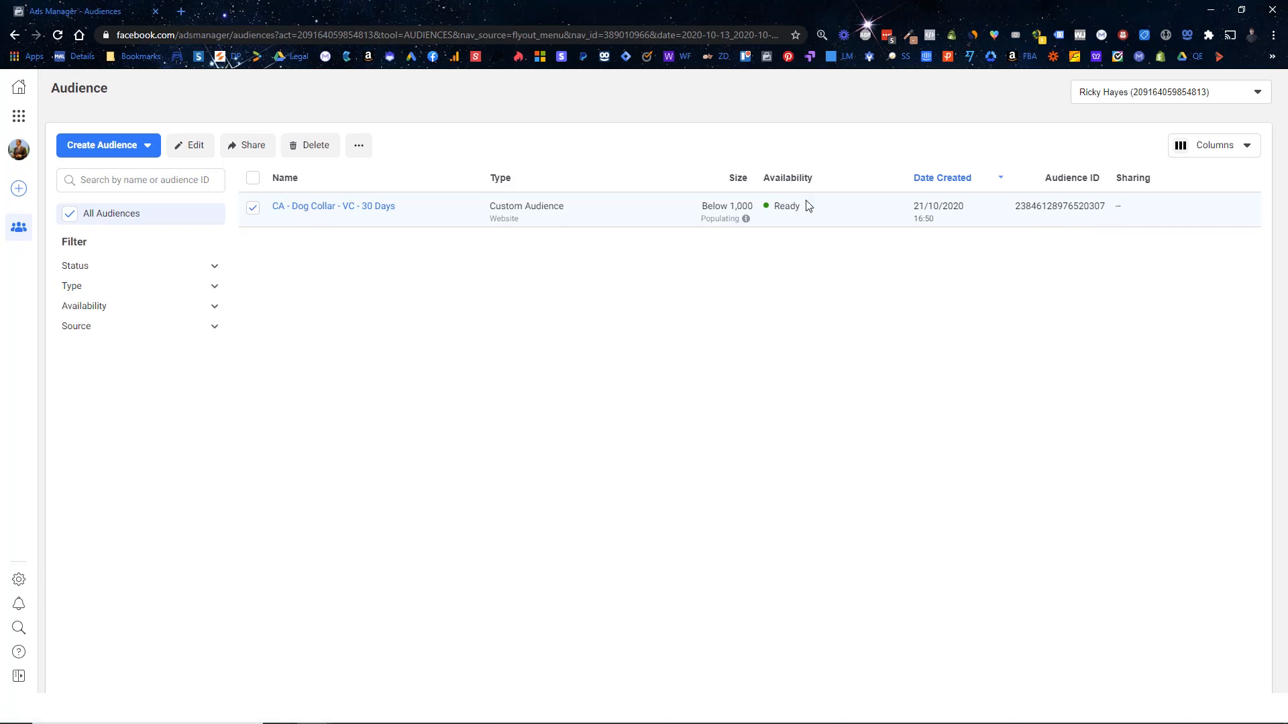
# Try a 1-day visitor window in the dog collar audience's settings and discard the edit.
pyautogui.click(333, 209)
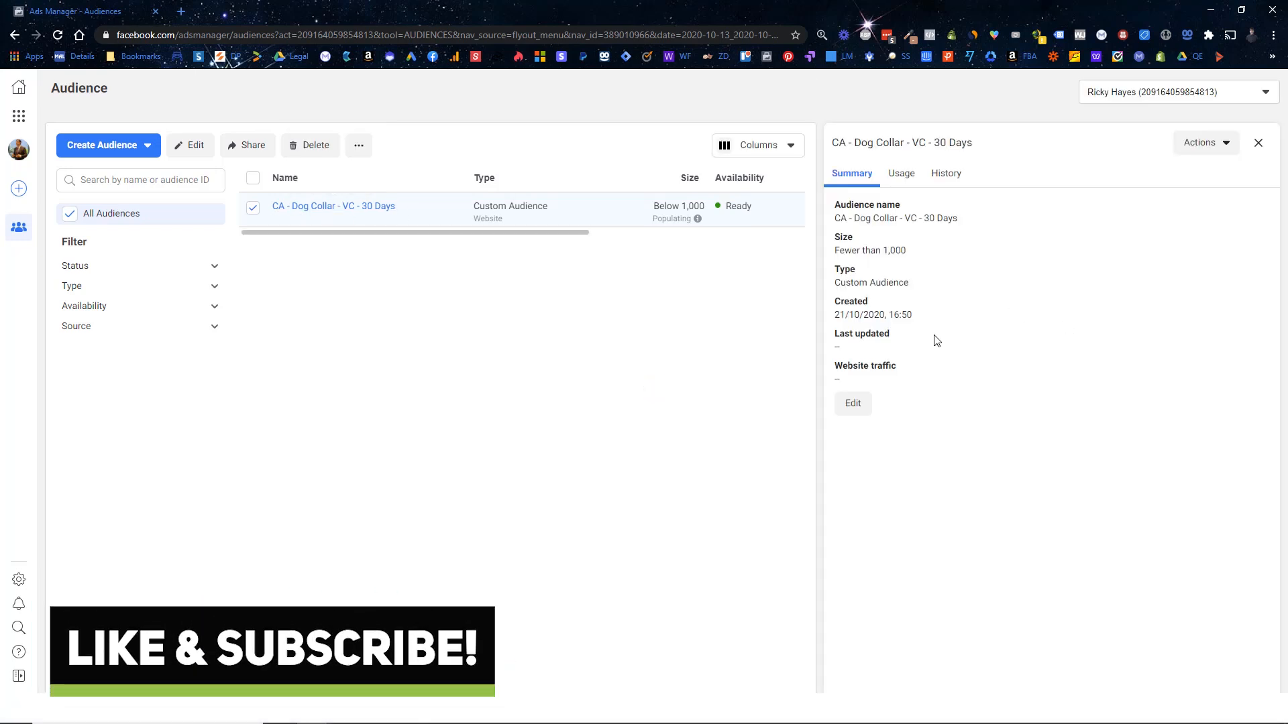
pyautogui.click(853, 405)
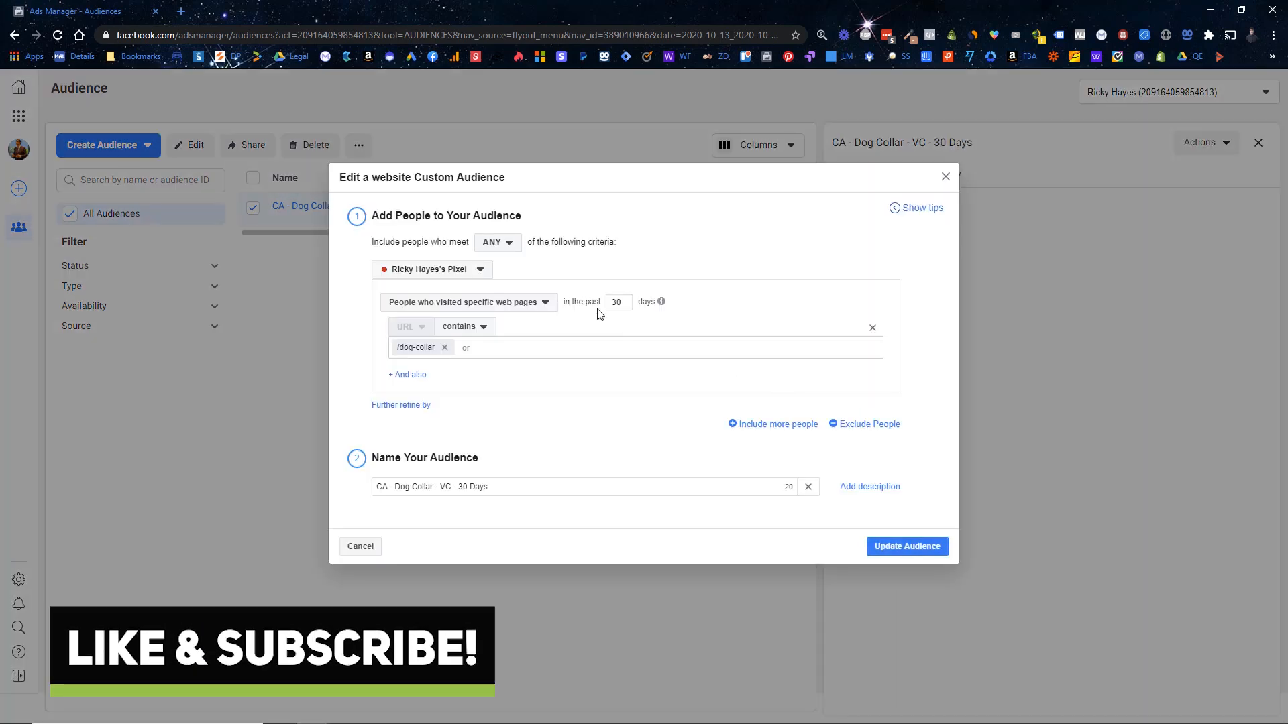
pyautogui.moveTo(613, 303); pyautogui.dragTo(661, 316)
pyautogui.write('1')
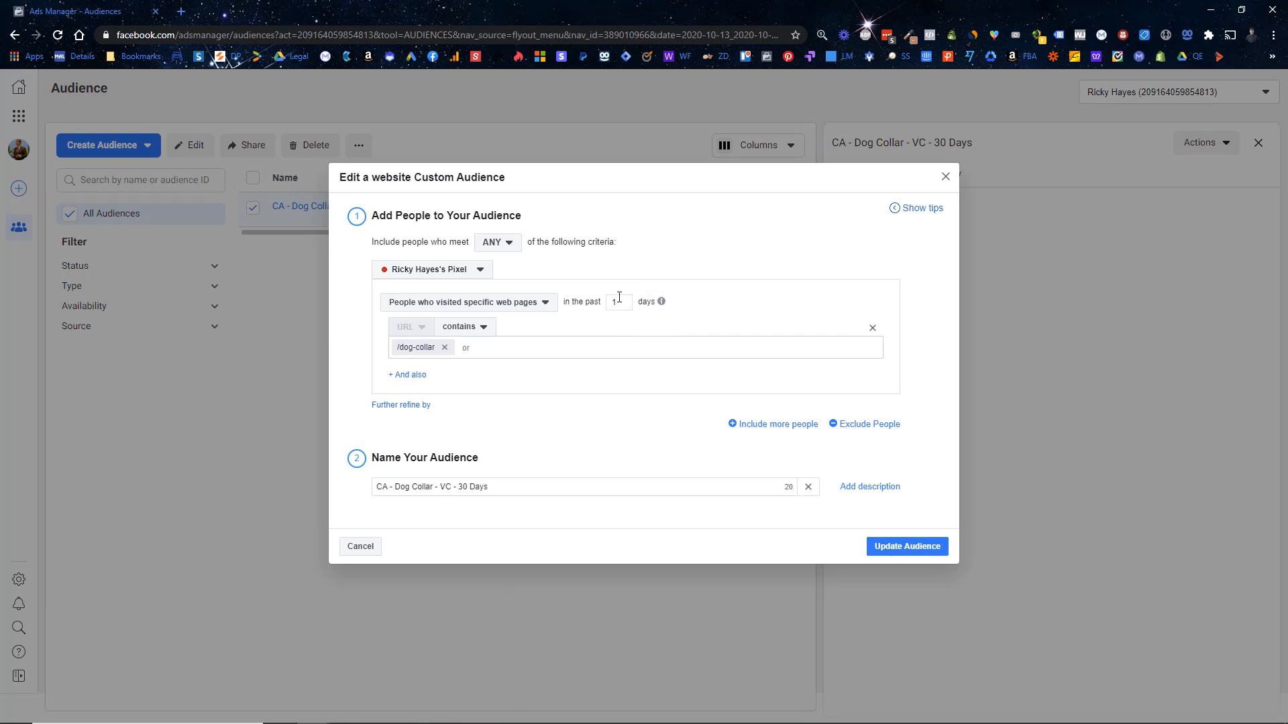
pyautogui.click(946, 176)
# Check the actions available for the dog collar audience and close its details.
pyautogui.click(1201, 145)
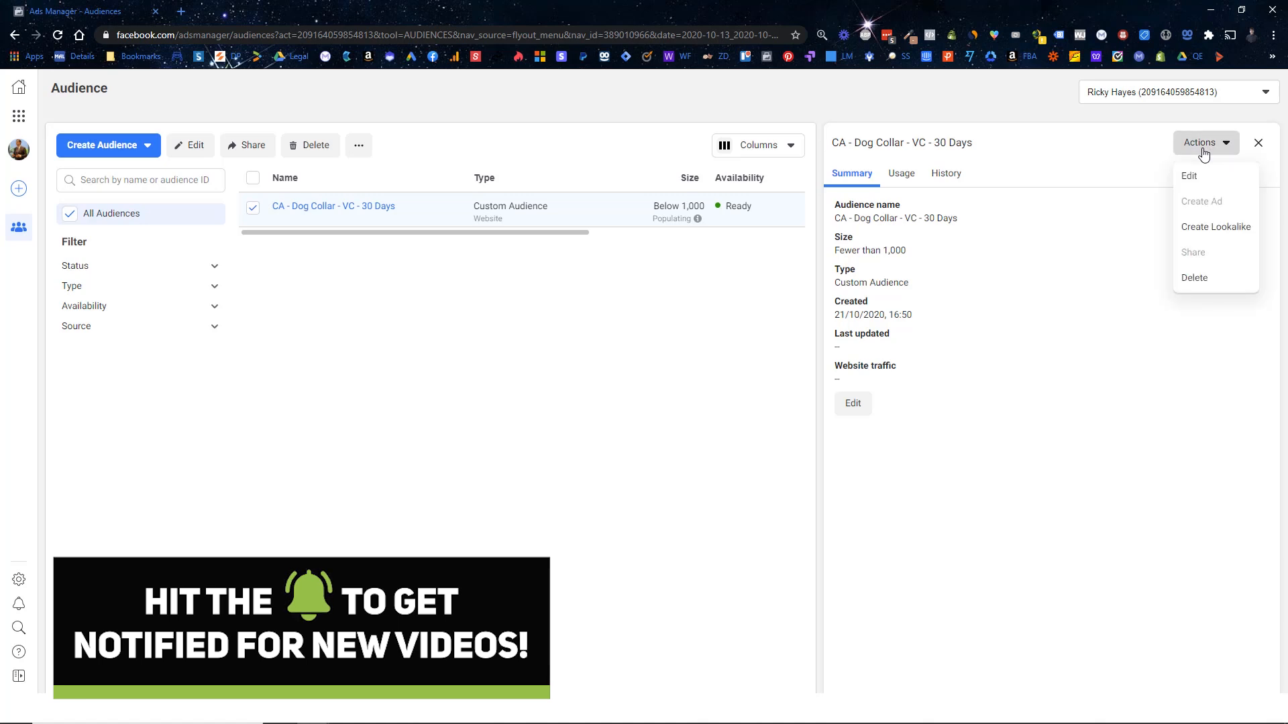
pyautogui.click(580, 447)
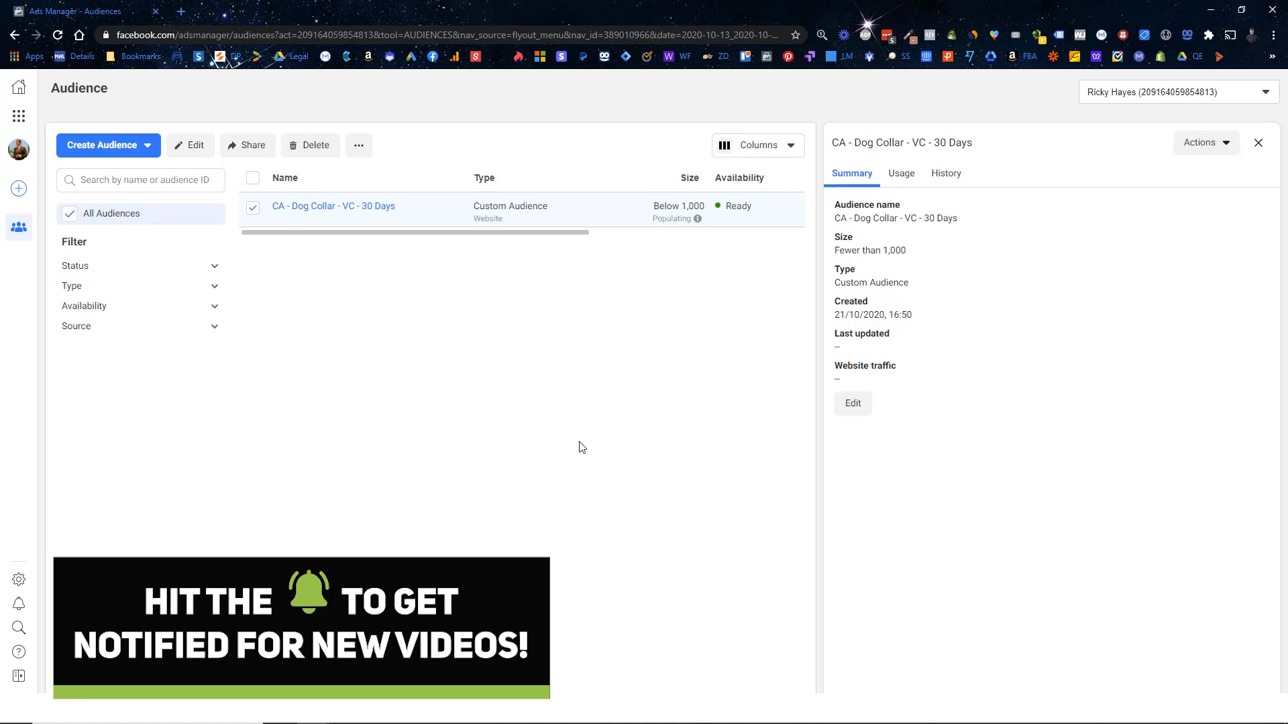
pyautogui.click(1257, 144)
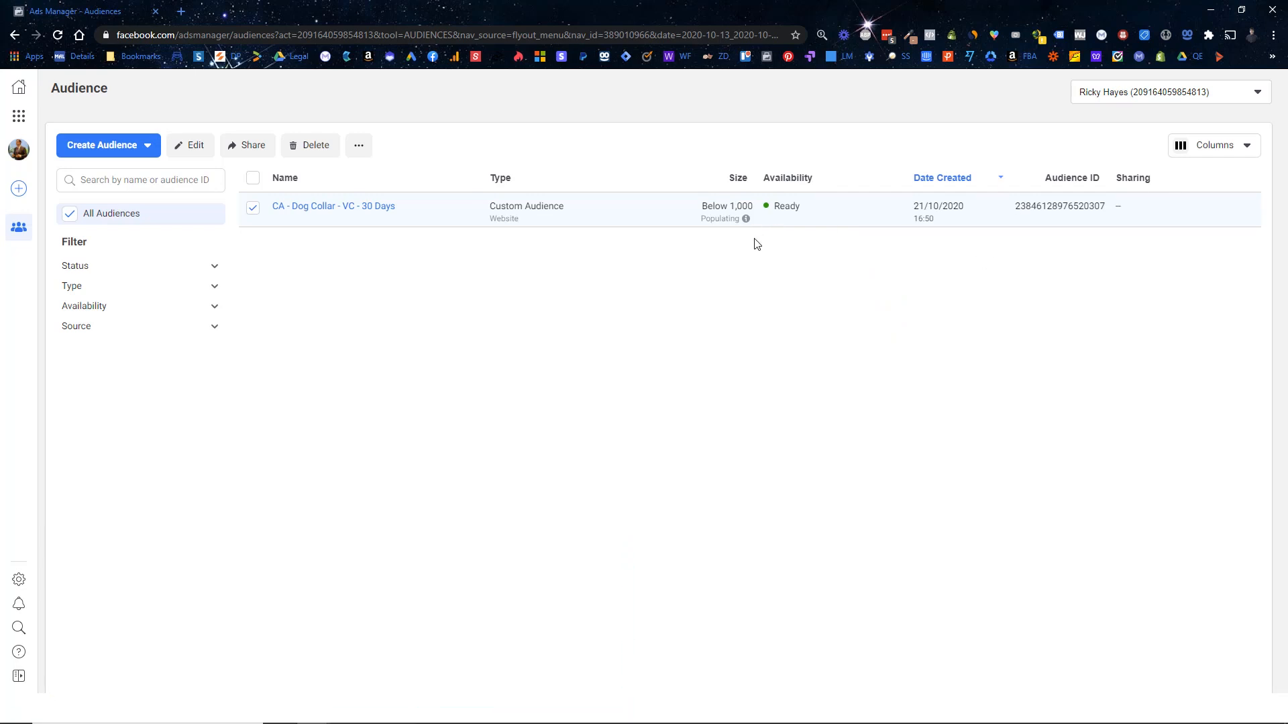